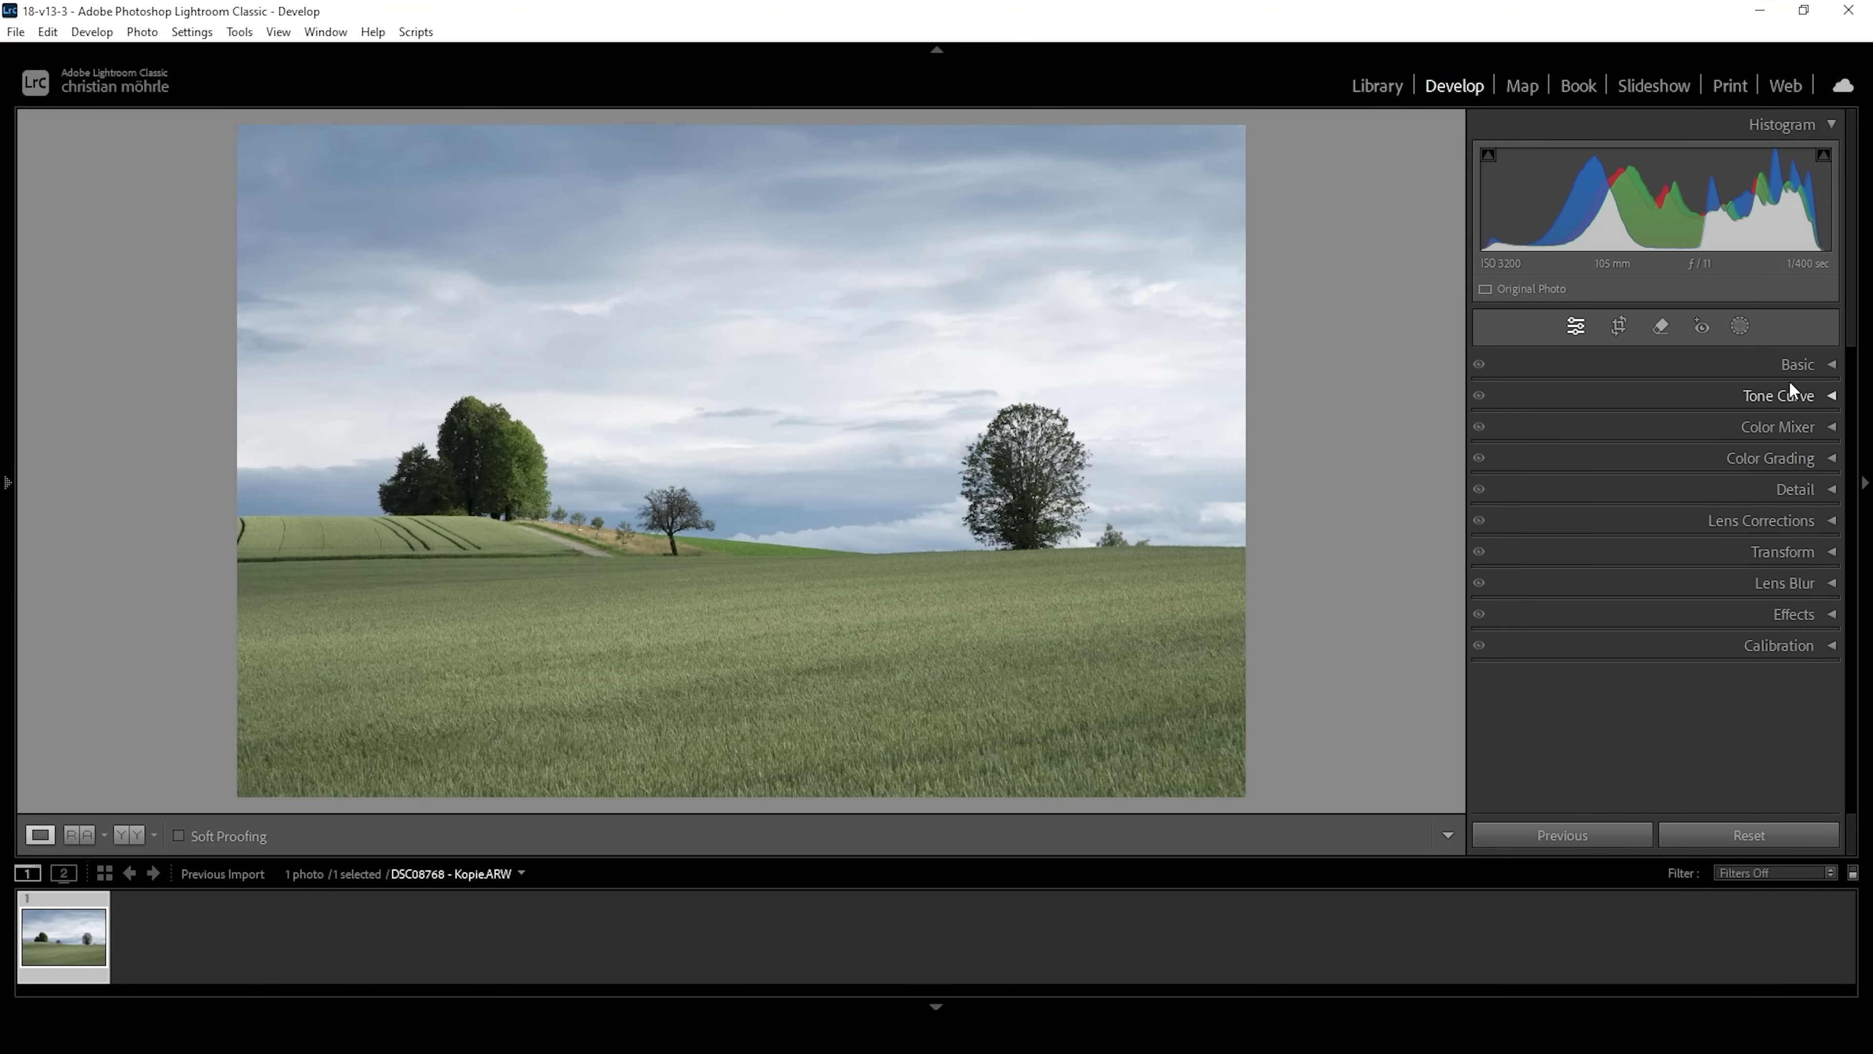
Step: Apply the Adobe Landscape profile from the Basic panel
left_click(1810, 365)
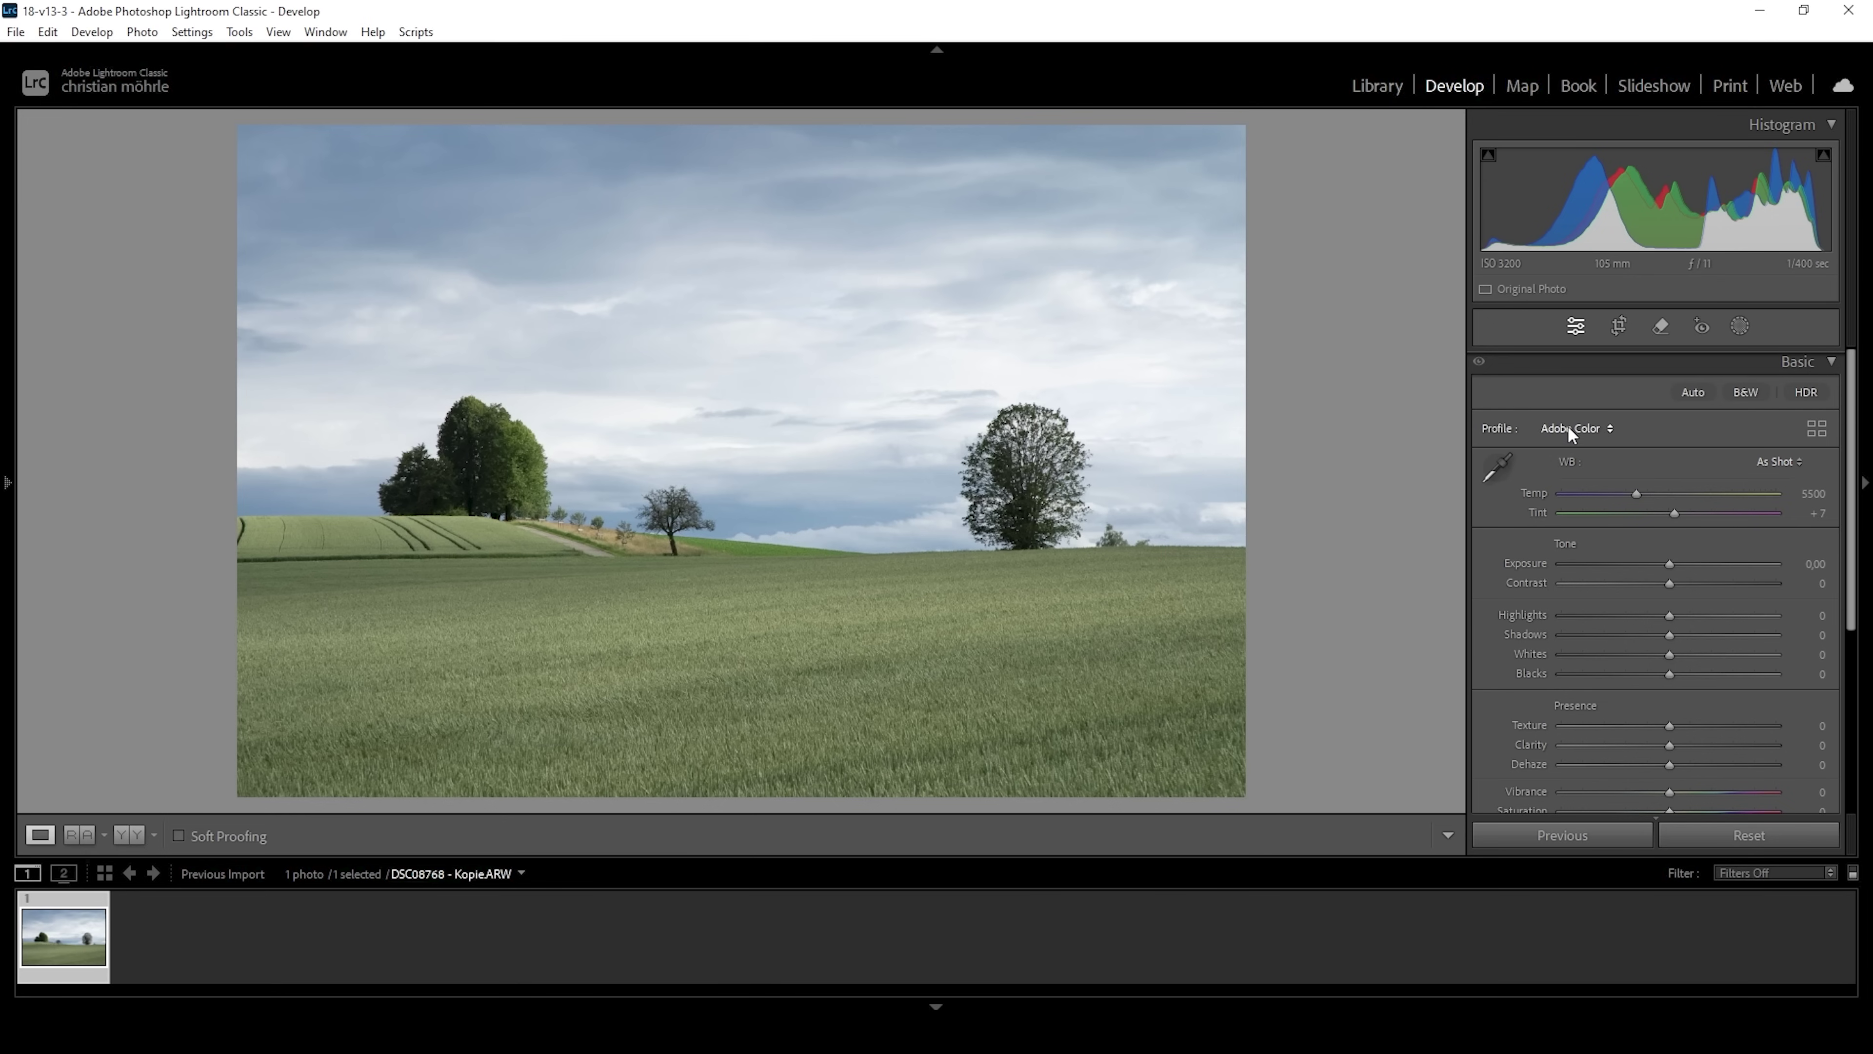
left_click(1579, 431)
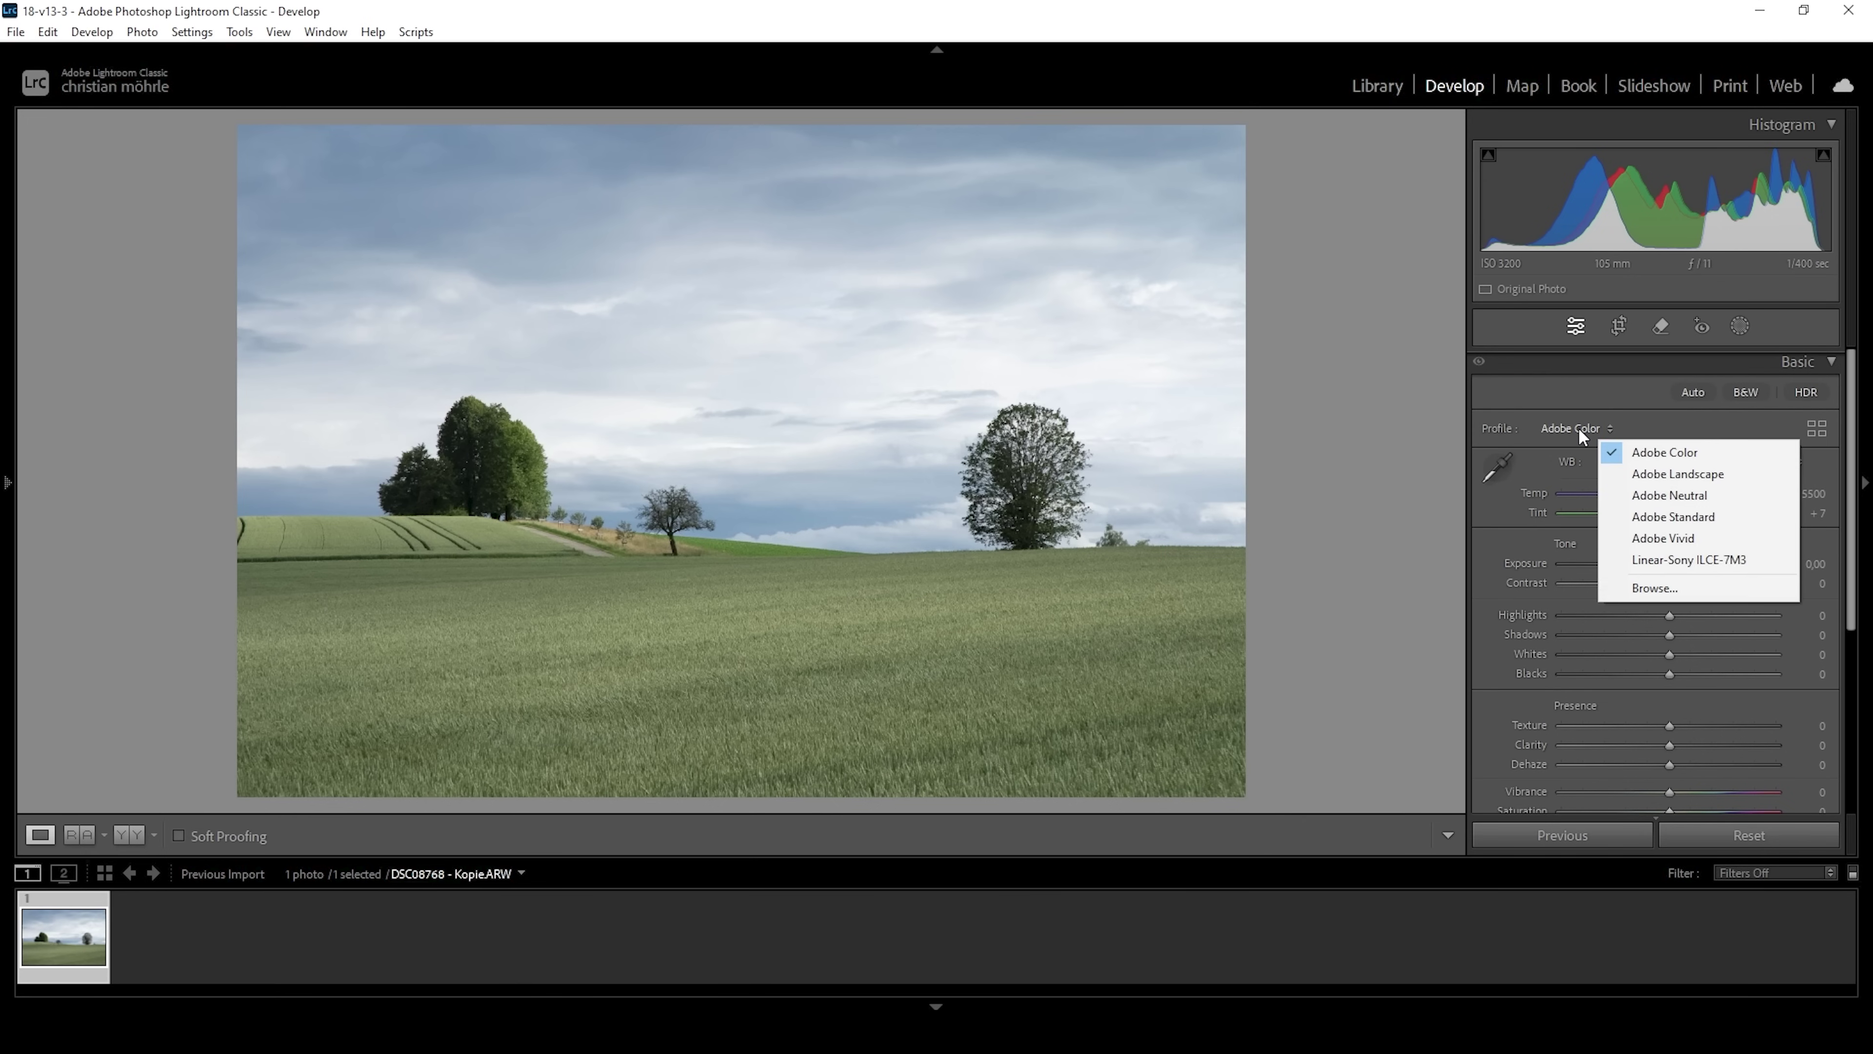
left_click(1631, 474)
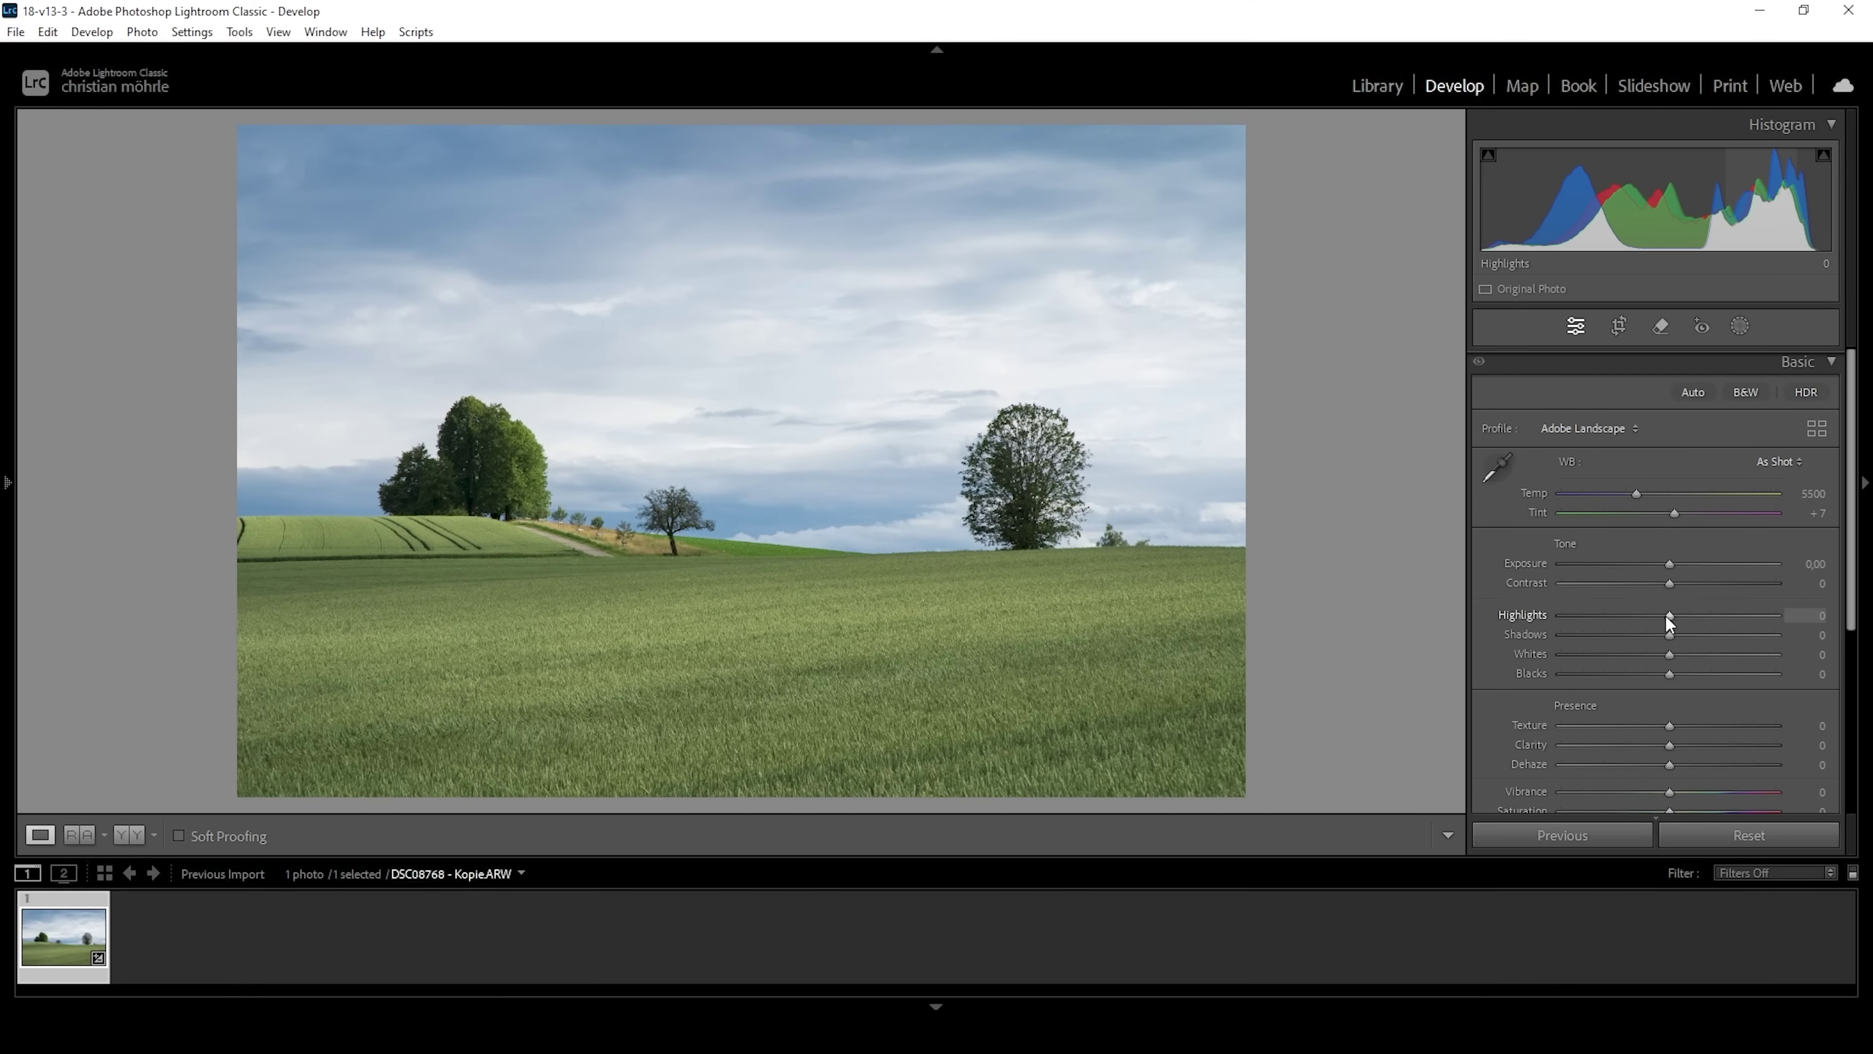
Step: Set Highlights −100, Shadows +53, Whites +40 and Blacks −2
left_click_drag(1669, 616, 1565, 614)
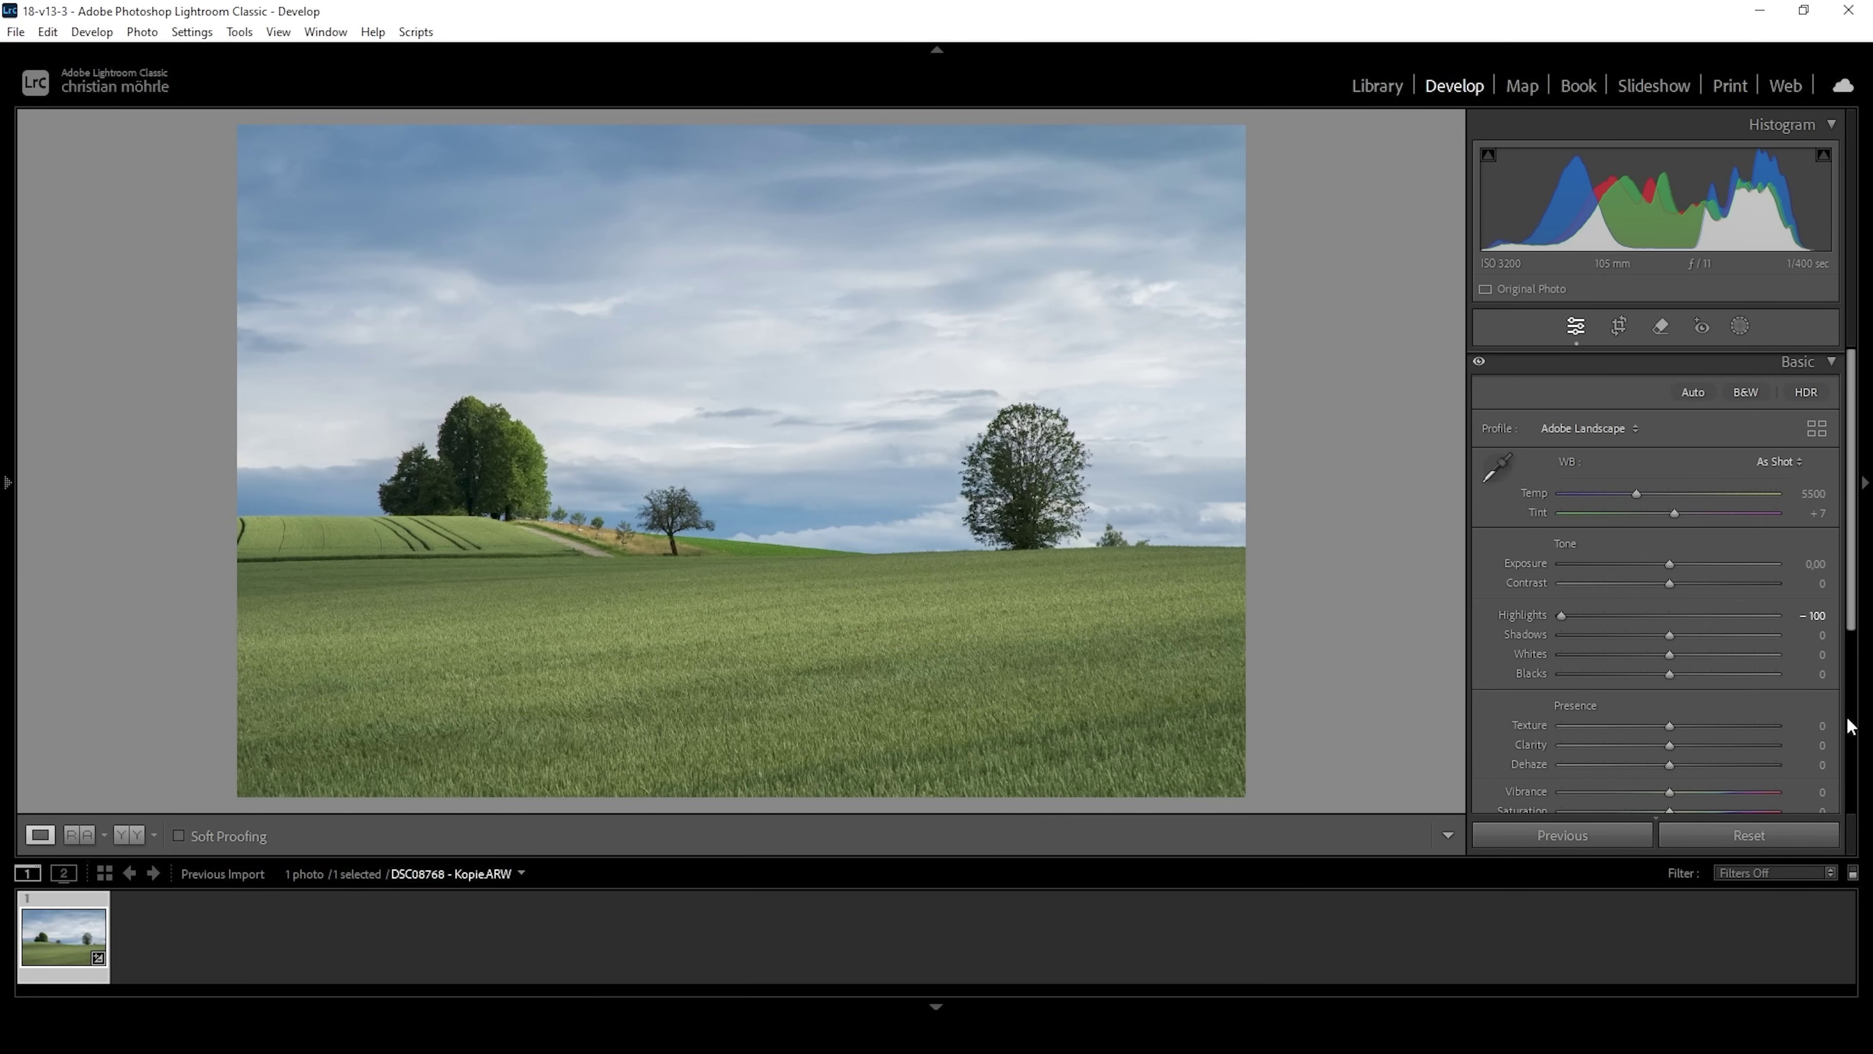
left_click_drag(1669, 634, 1724, 635)
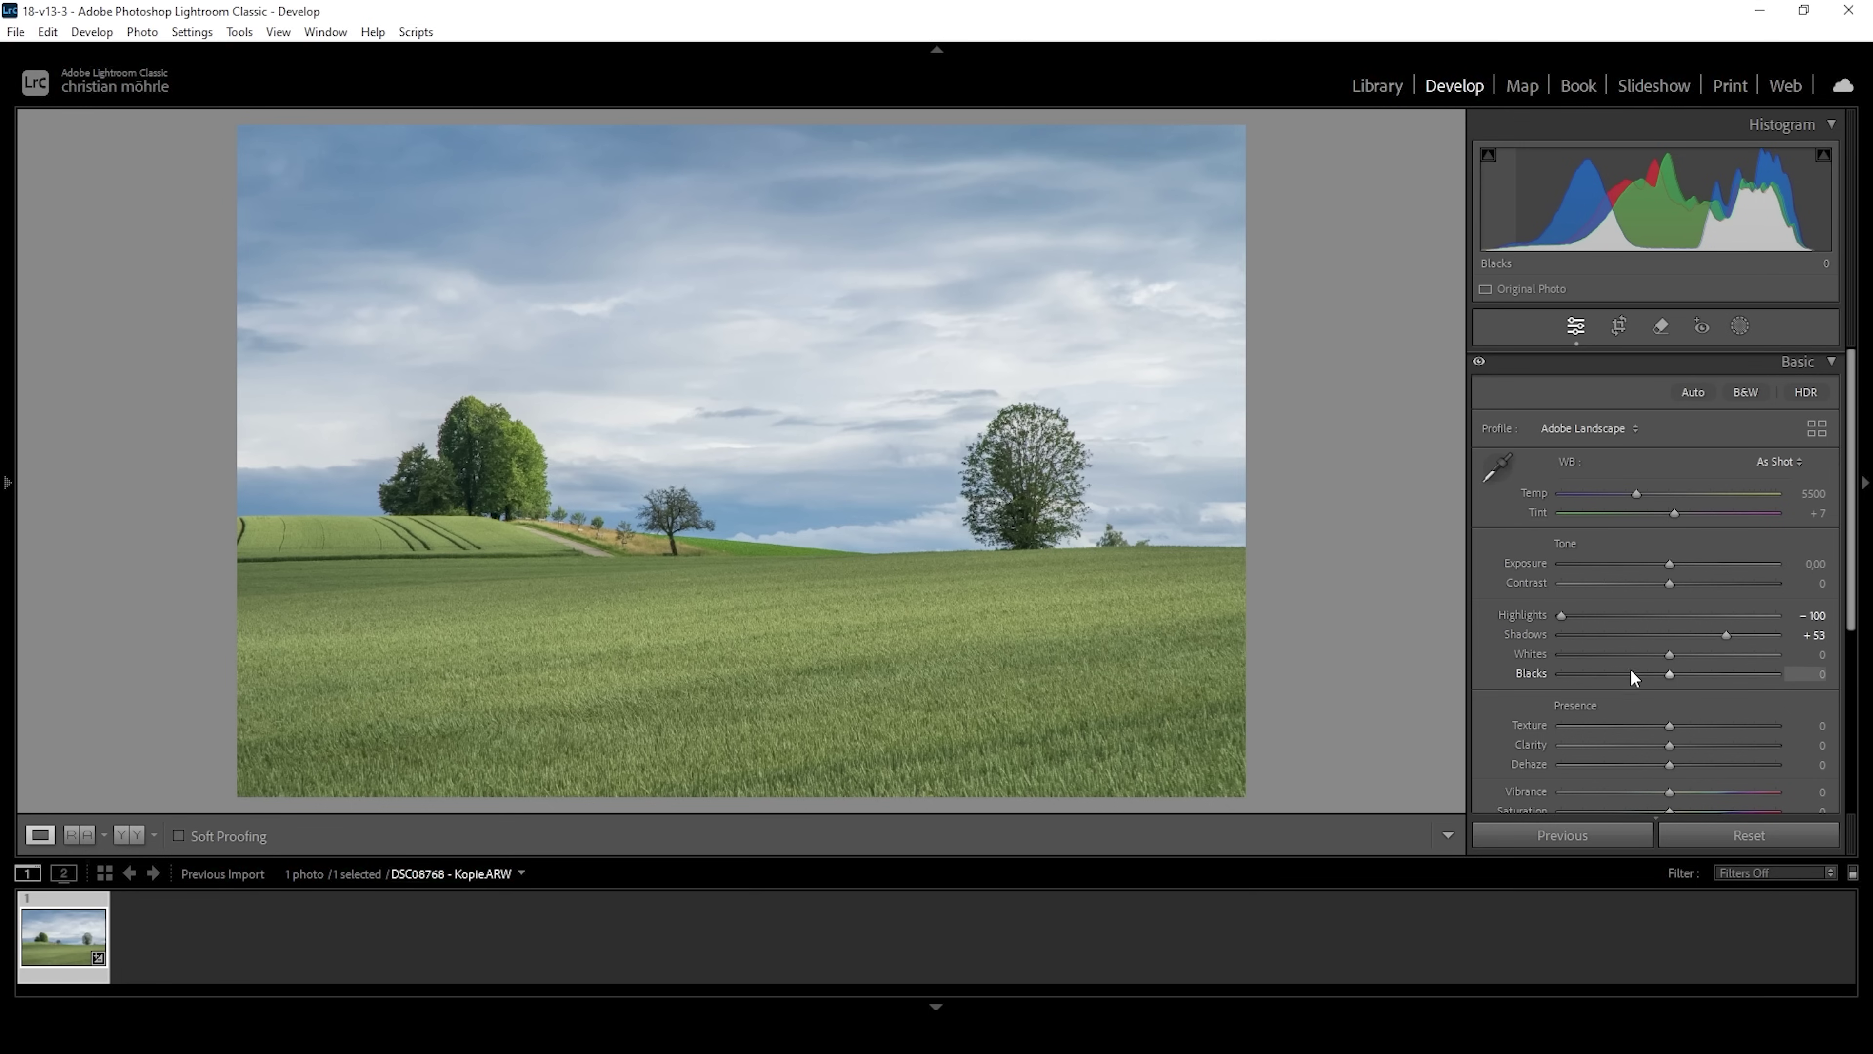
left_click_drag(1669, 655, 1700, 667)
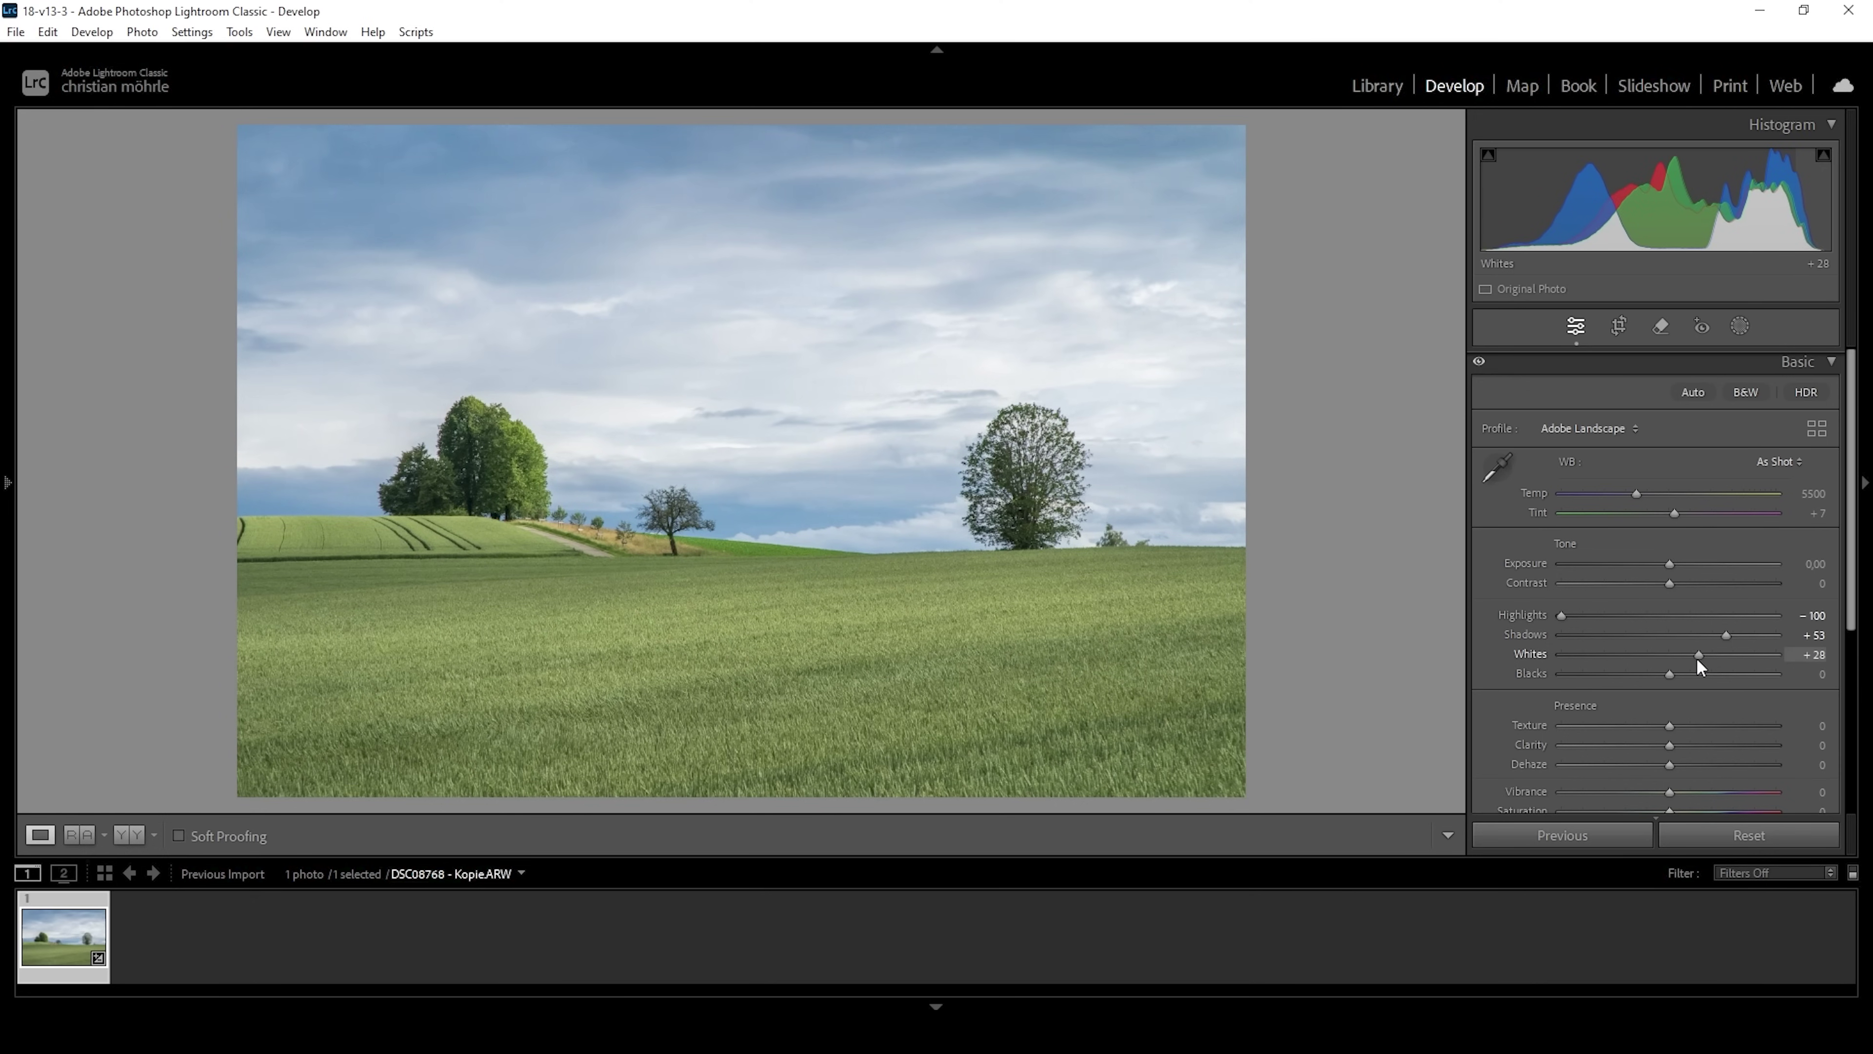
left_click_drag(1700, 667, 1711, 661)
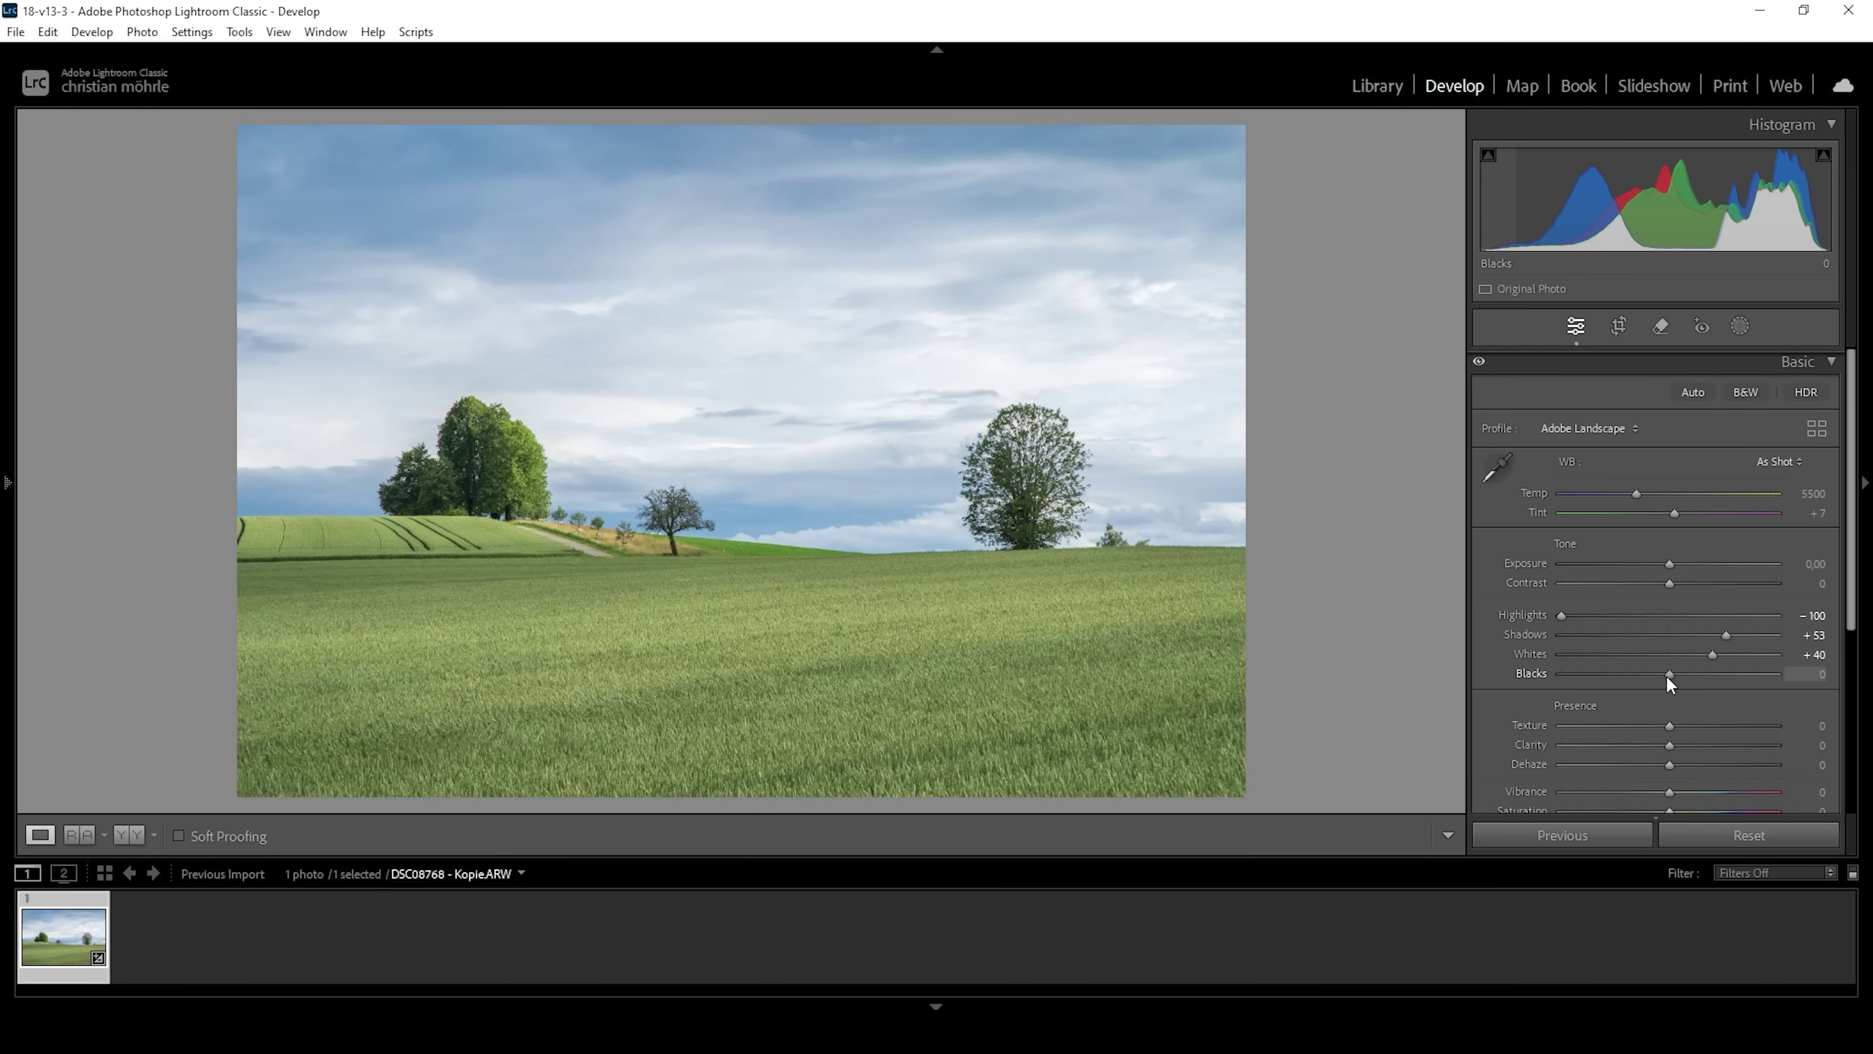
left_click_drag(1667, 678, 1663, 677)
key("Up")
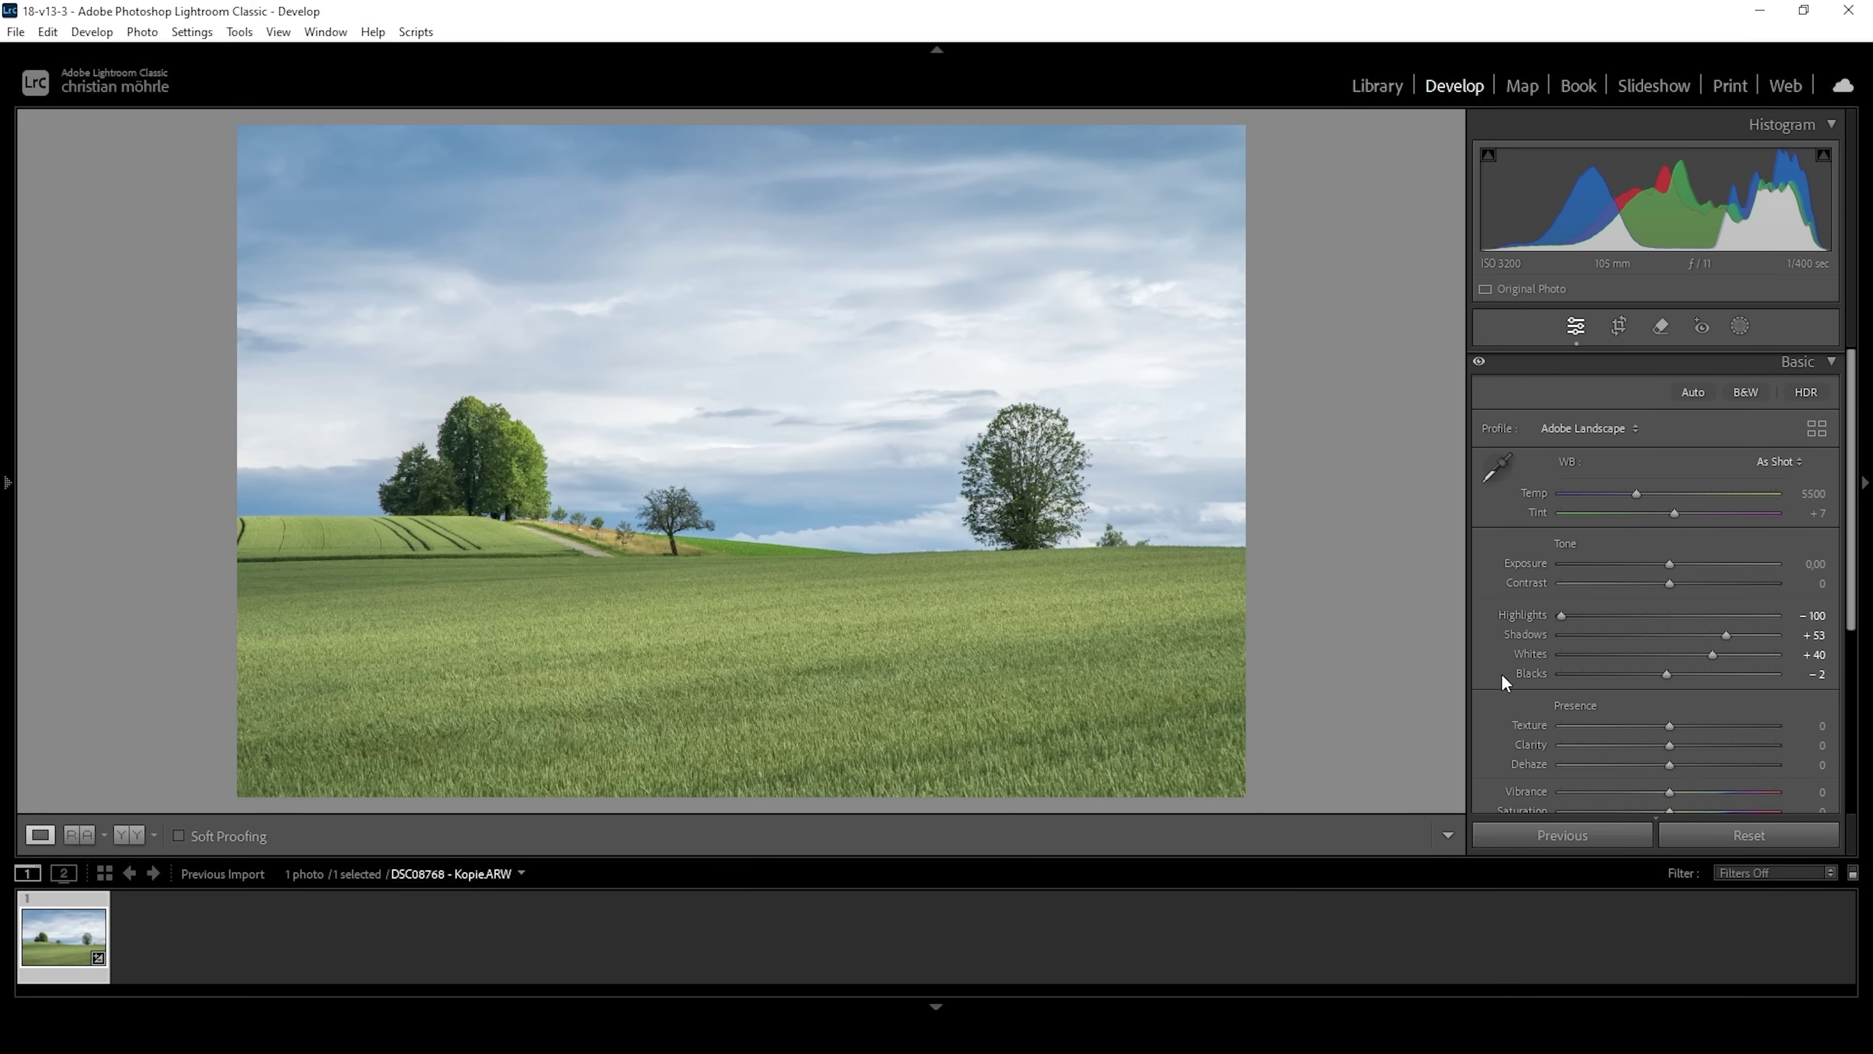
scroll(1504, 678, "down", 1)
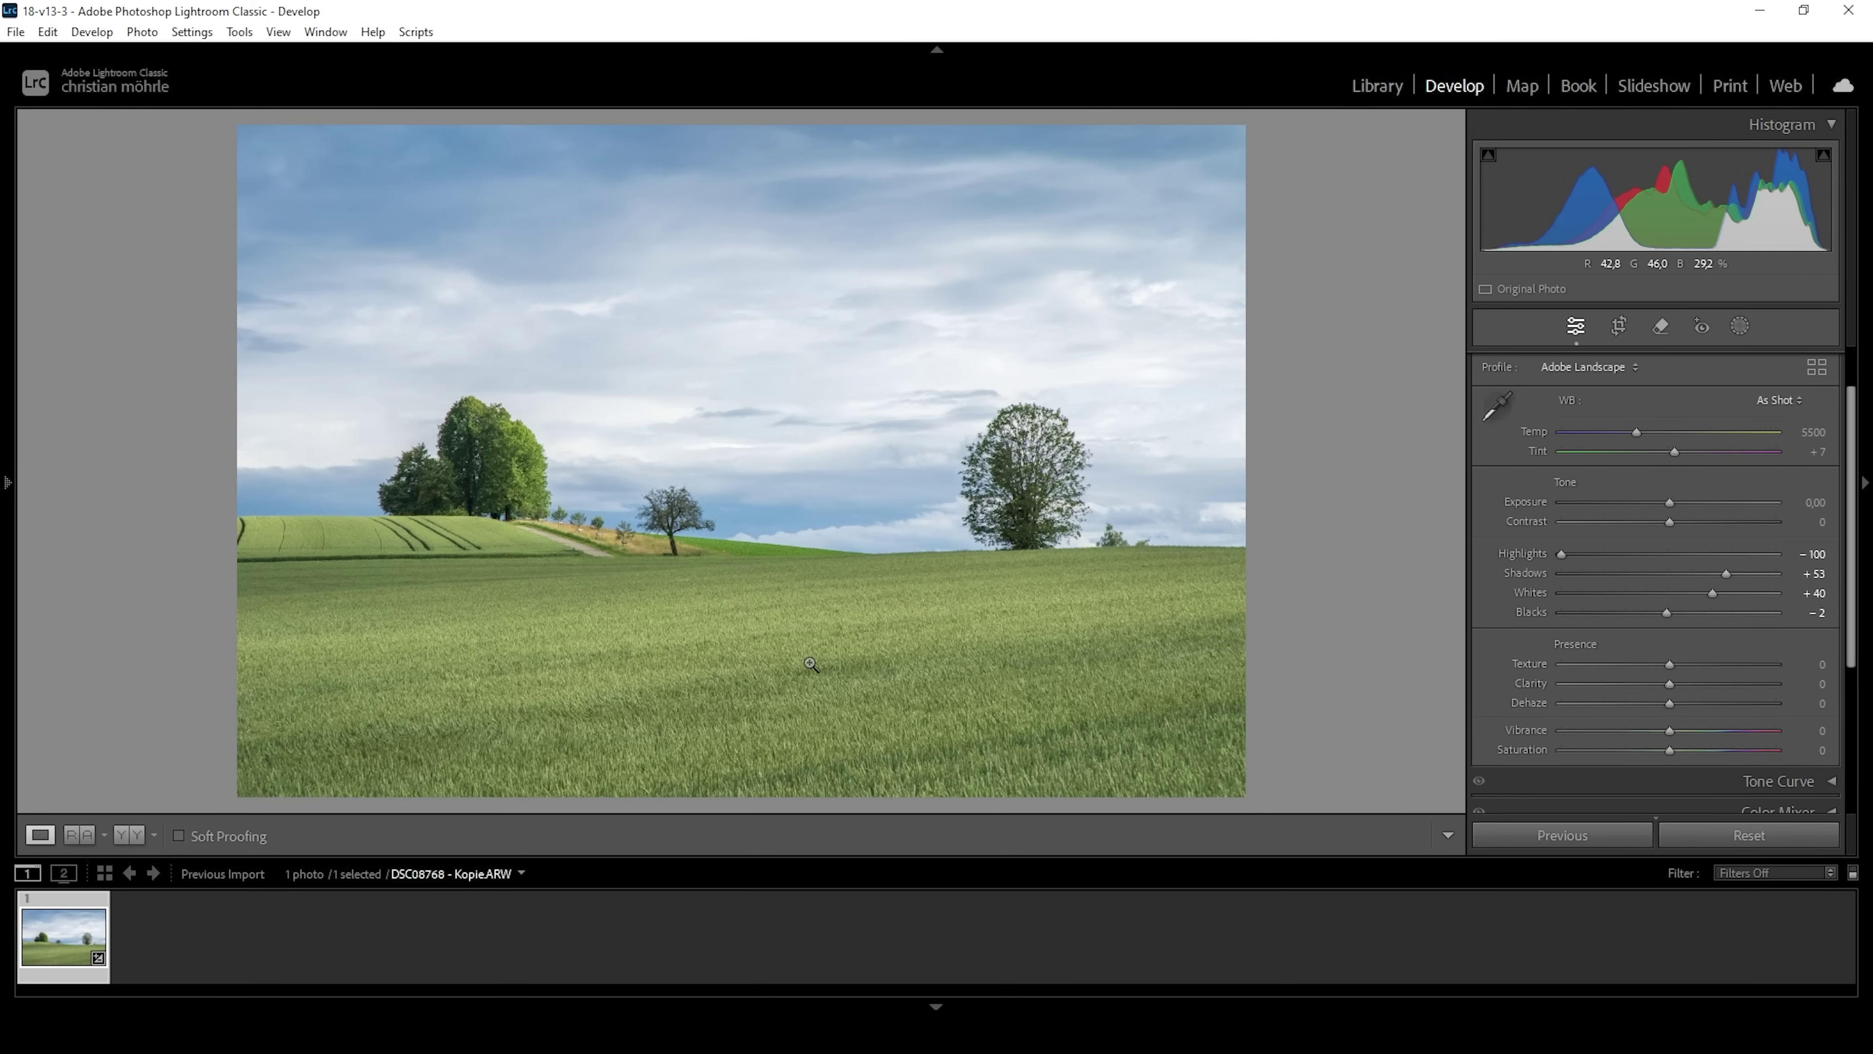
Step: Set Texture +9, Clarity +4, Vibrance +8 and Saturation +6, then show the Before/After side-by-side view
left_click(1677, 670)
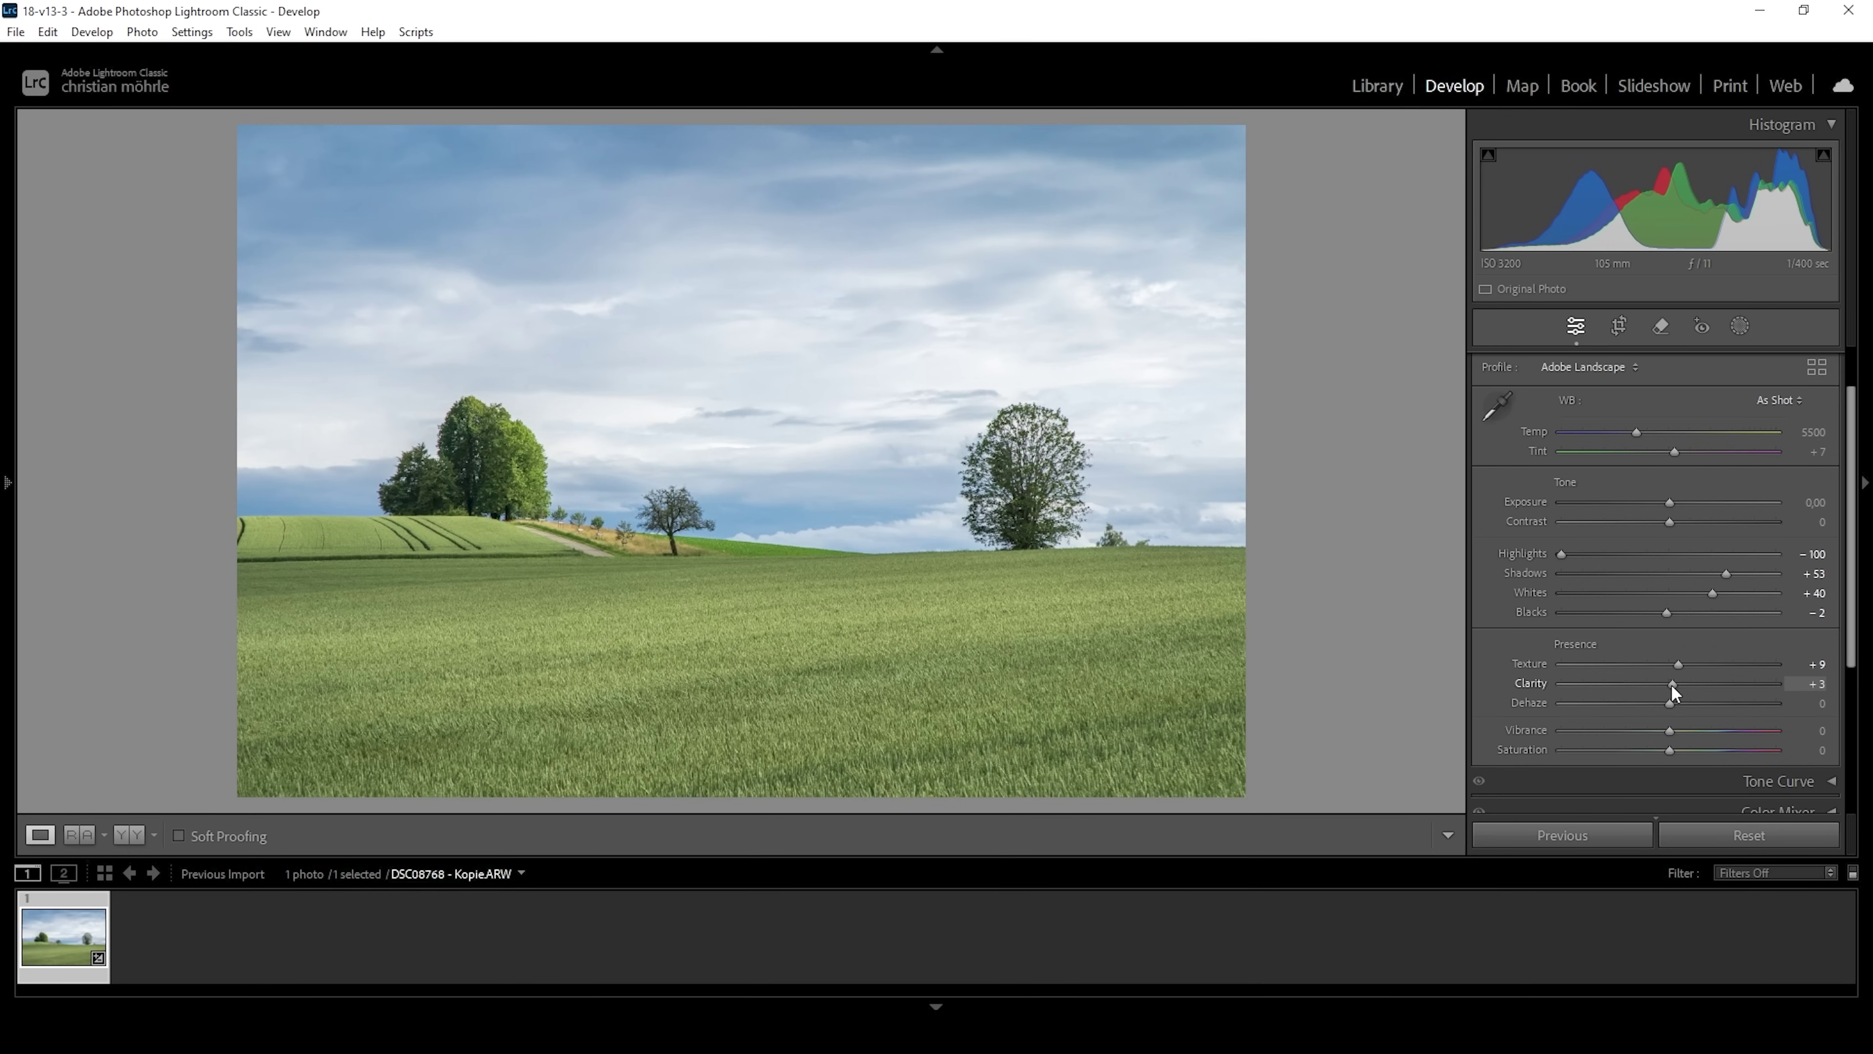
left_click_drag(1670, 684, 1677, 750)
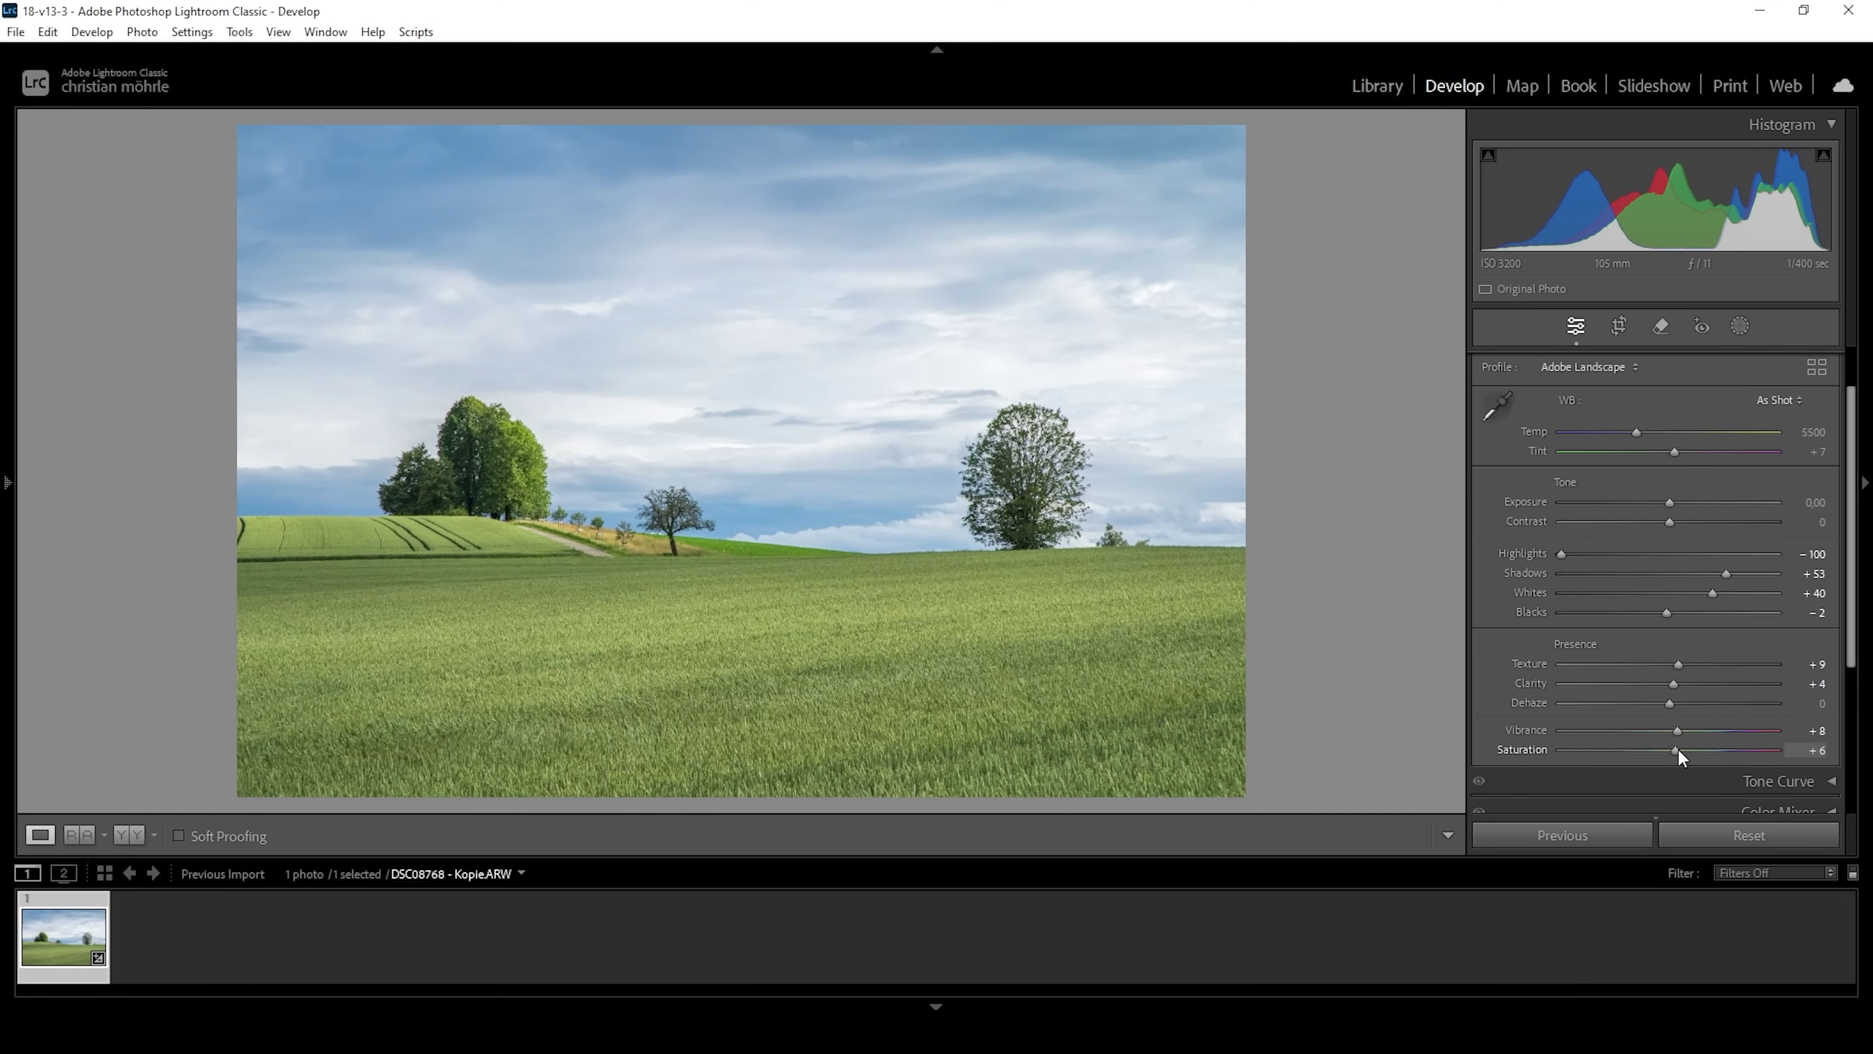
left_click(131, 835)
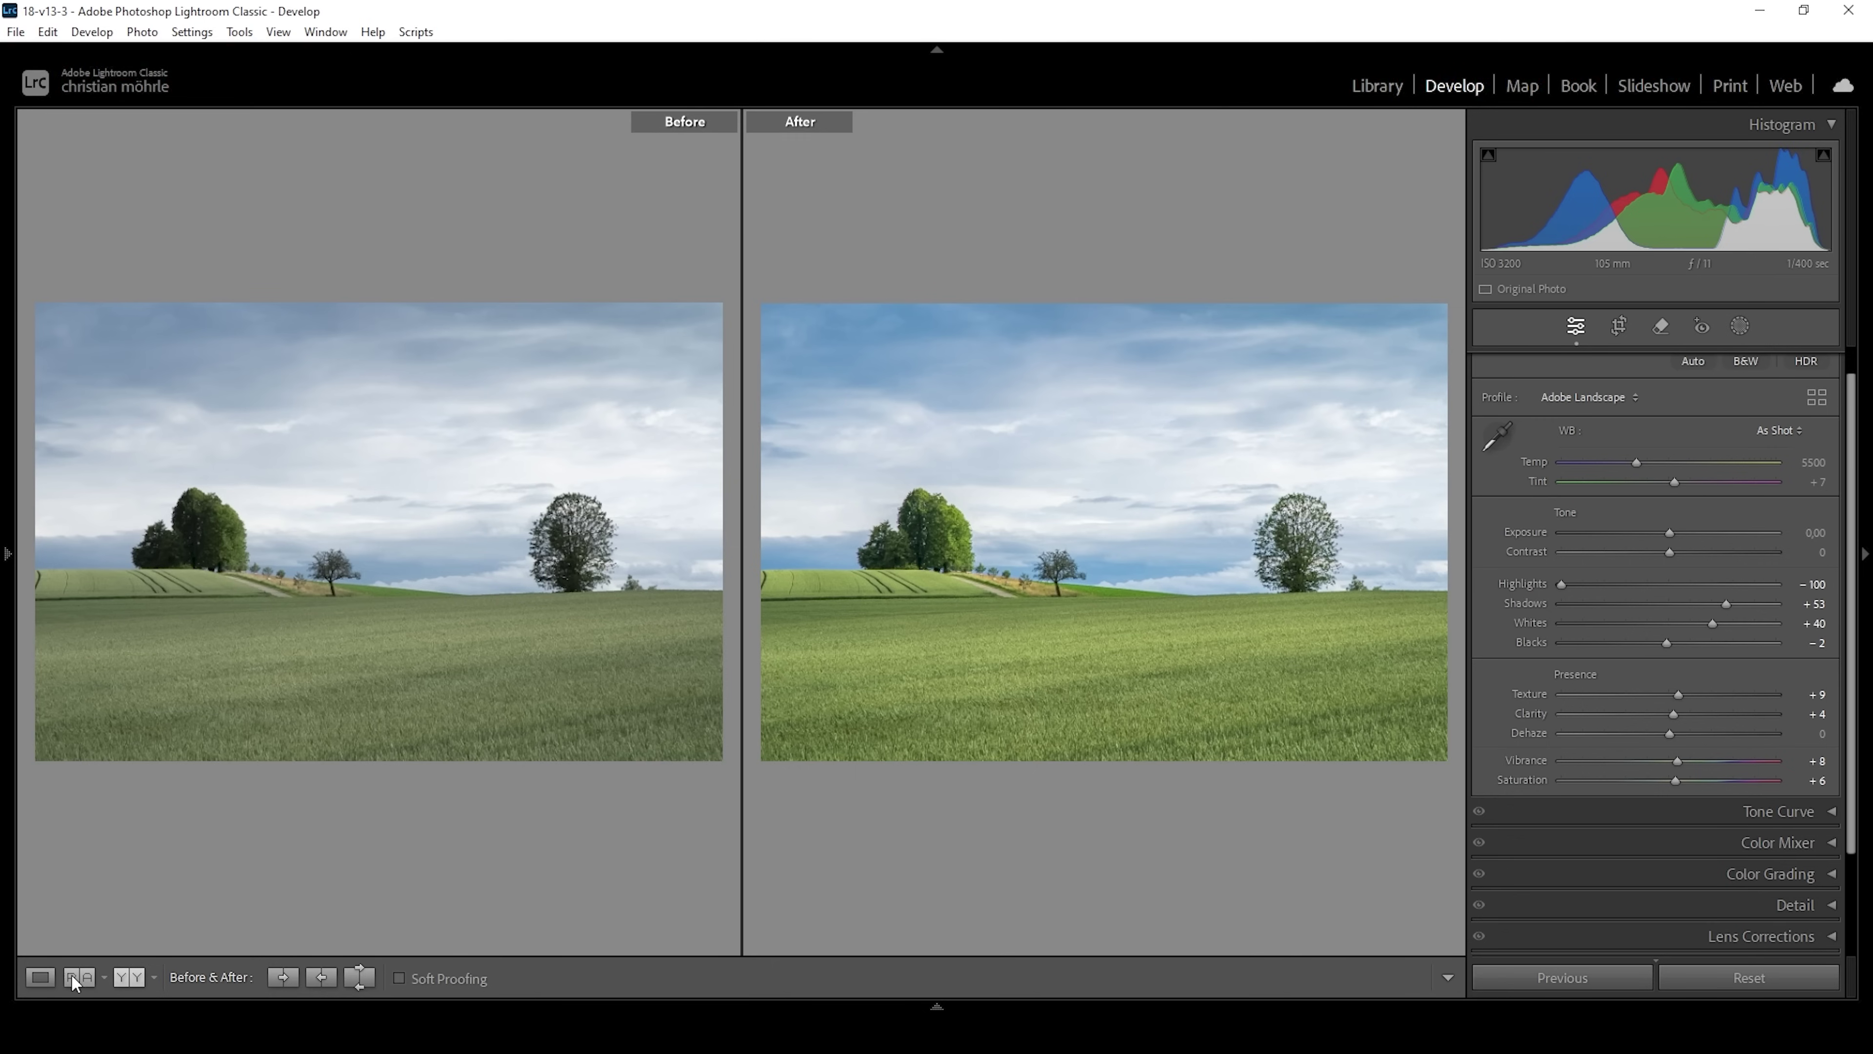
Step: Switch back to Loupe view and bring up the Masking tool's new-mask options
left_click(41, 977)
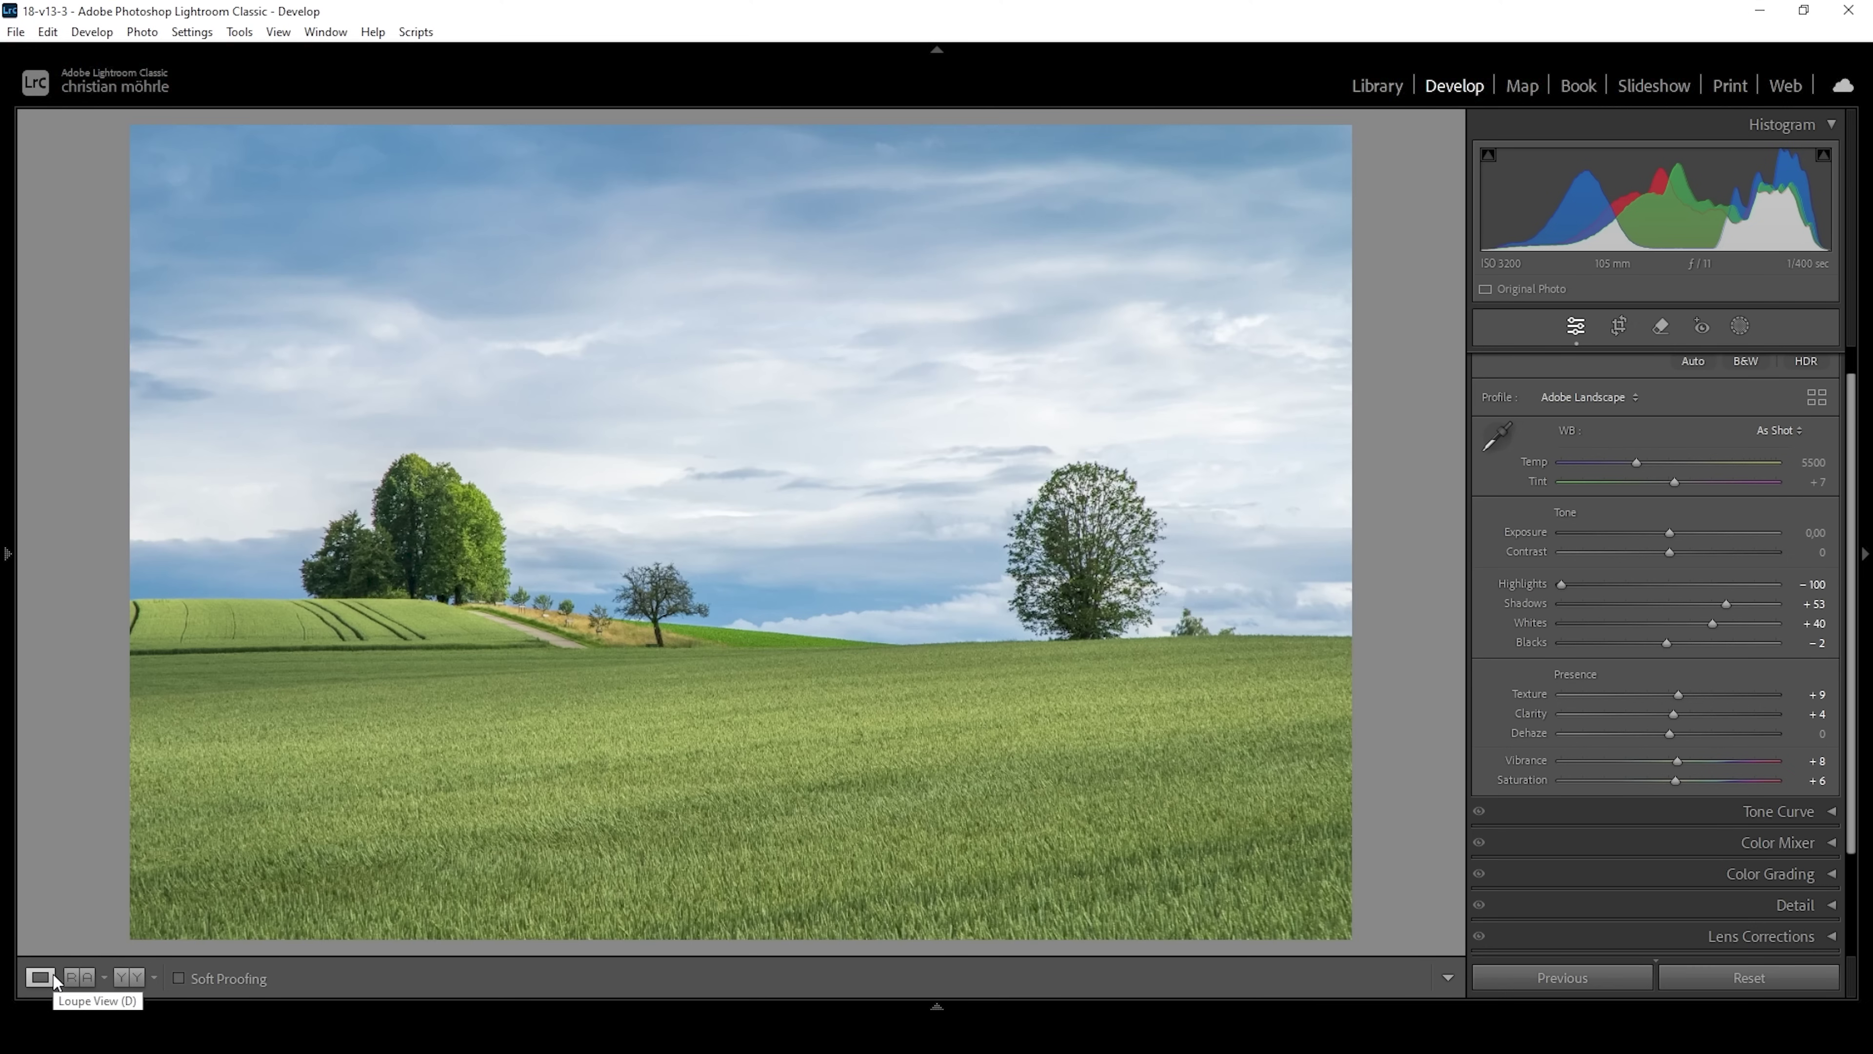
left_click(1740, 327)
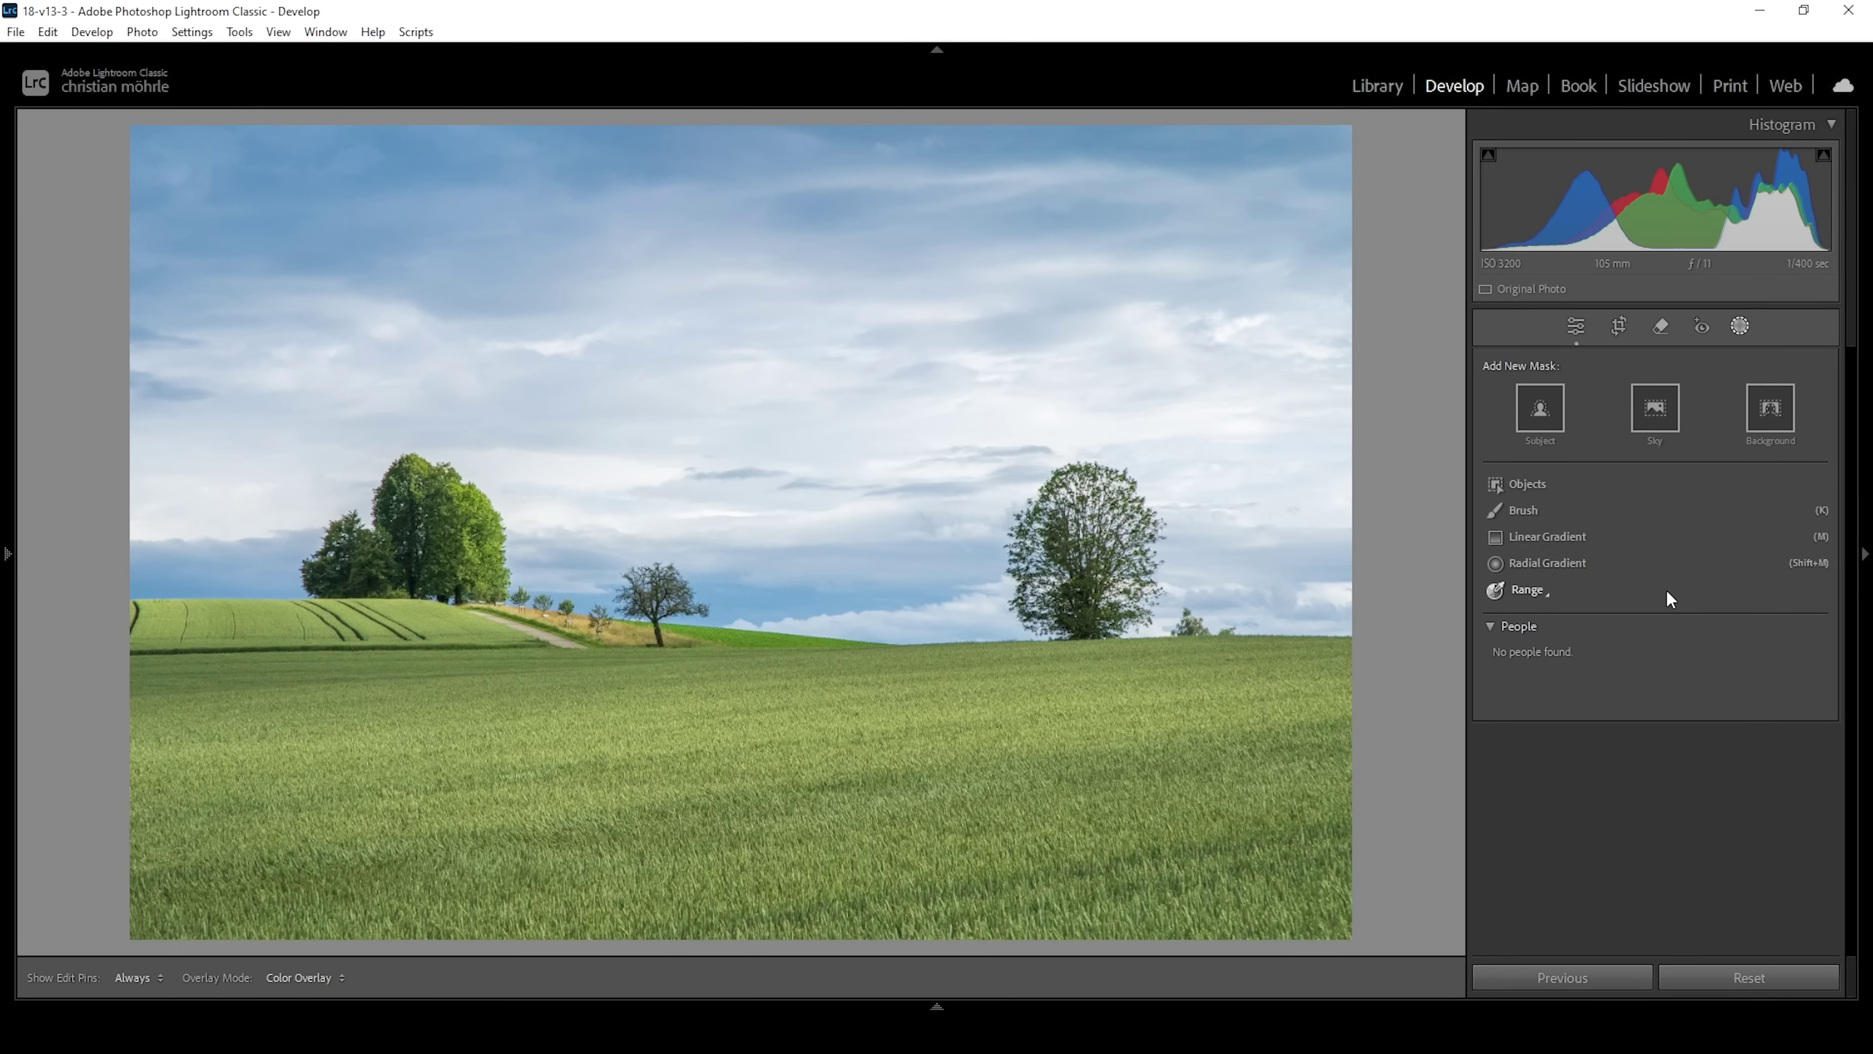
Step: Create a Color Range mask sampled from the green field, with Refine set to 44
left_click(1539, 599)
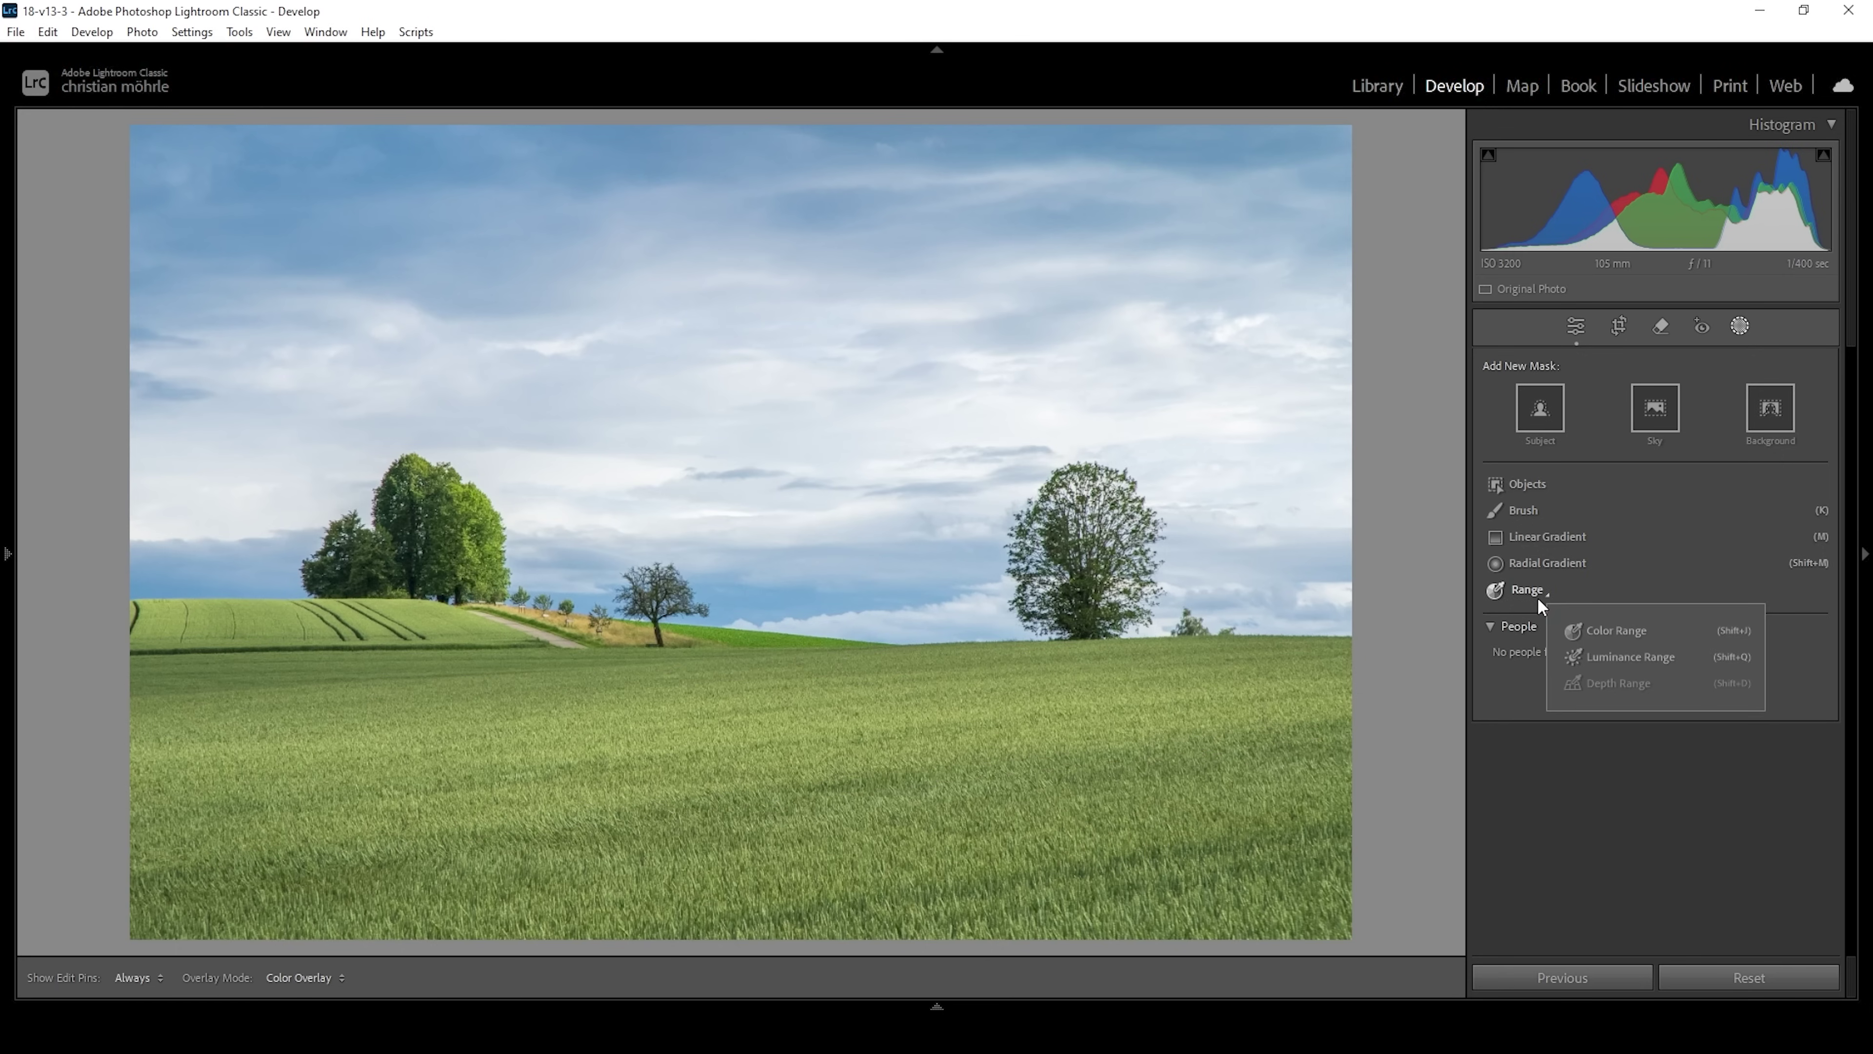
left_click(1605, 628)
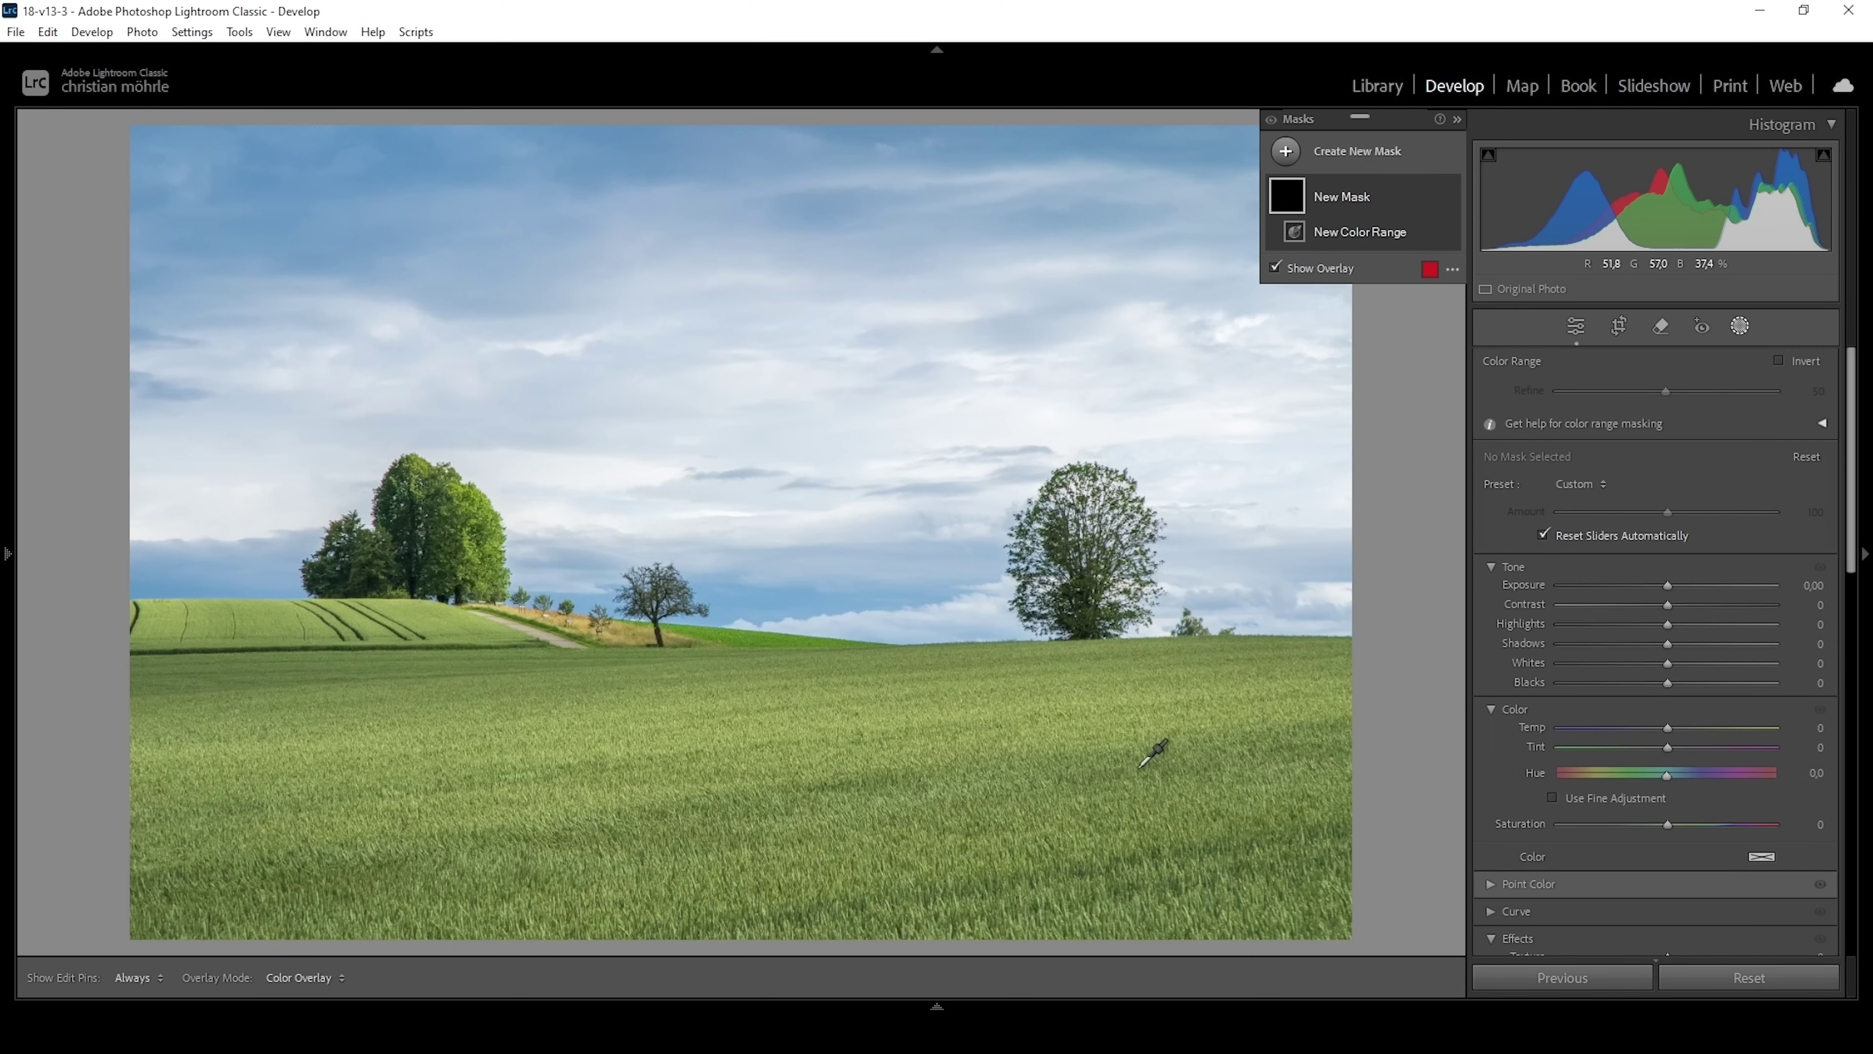
left_click(1135, 857)
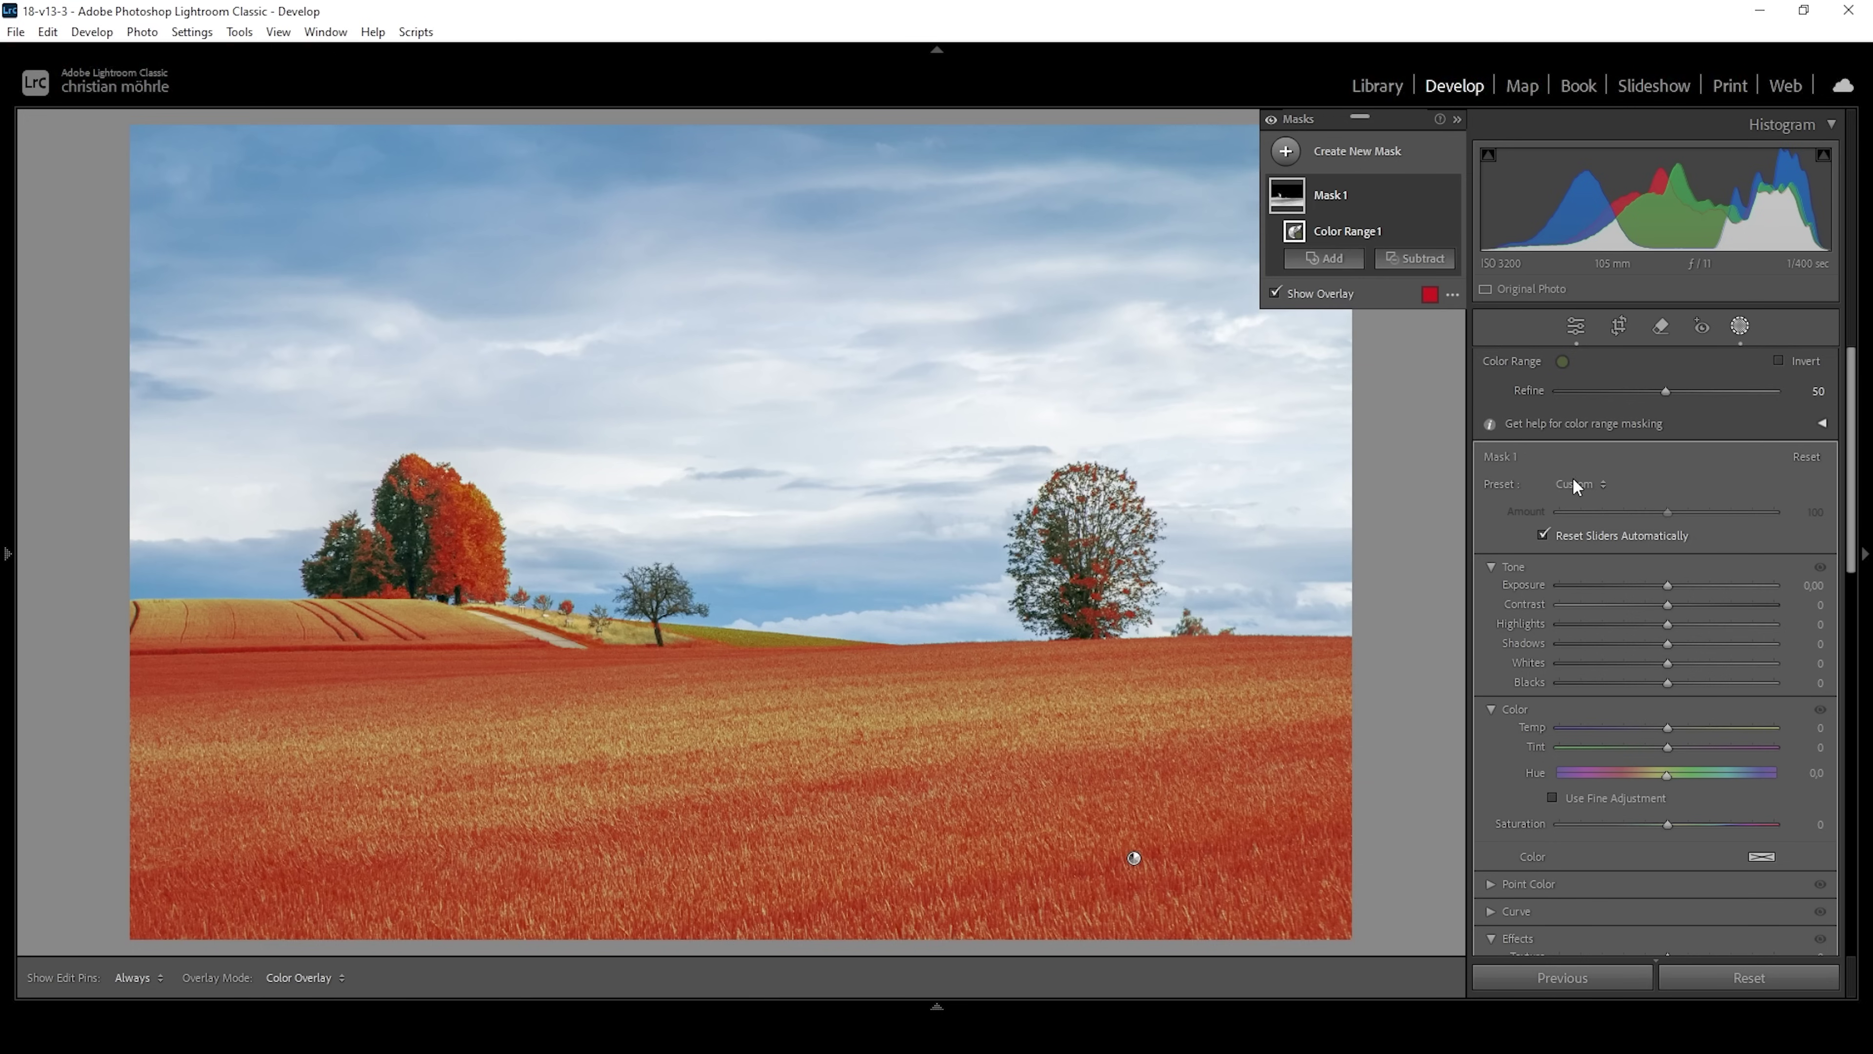
left_click(1665, 396)
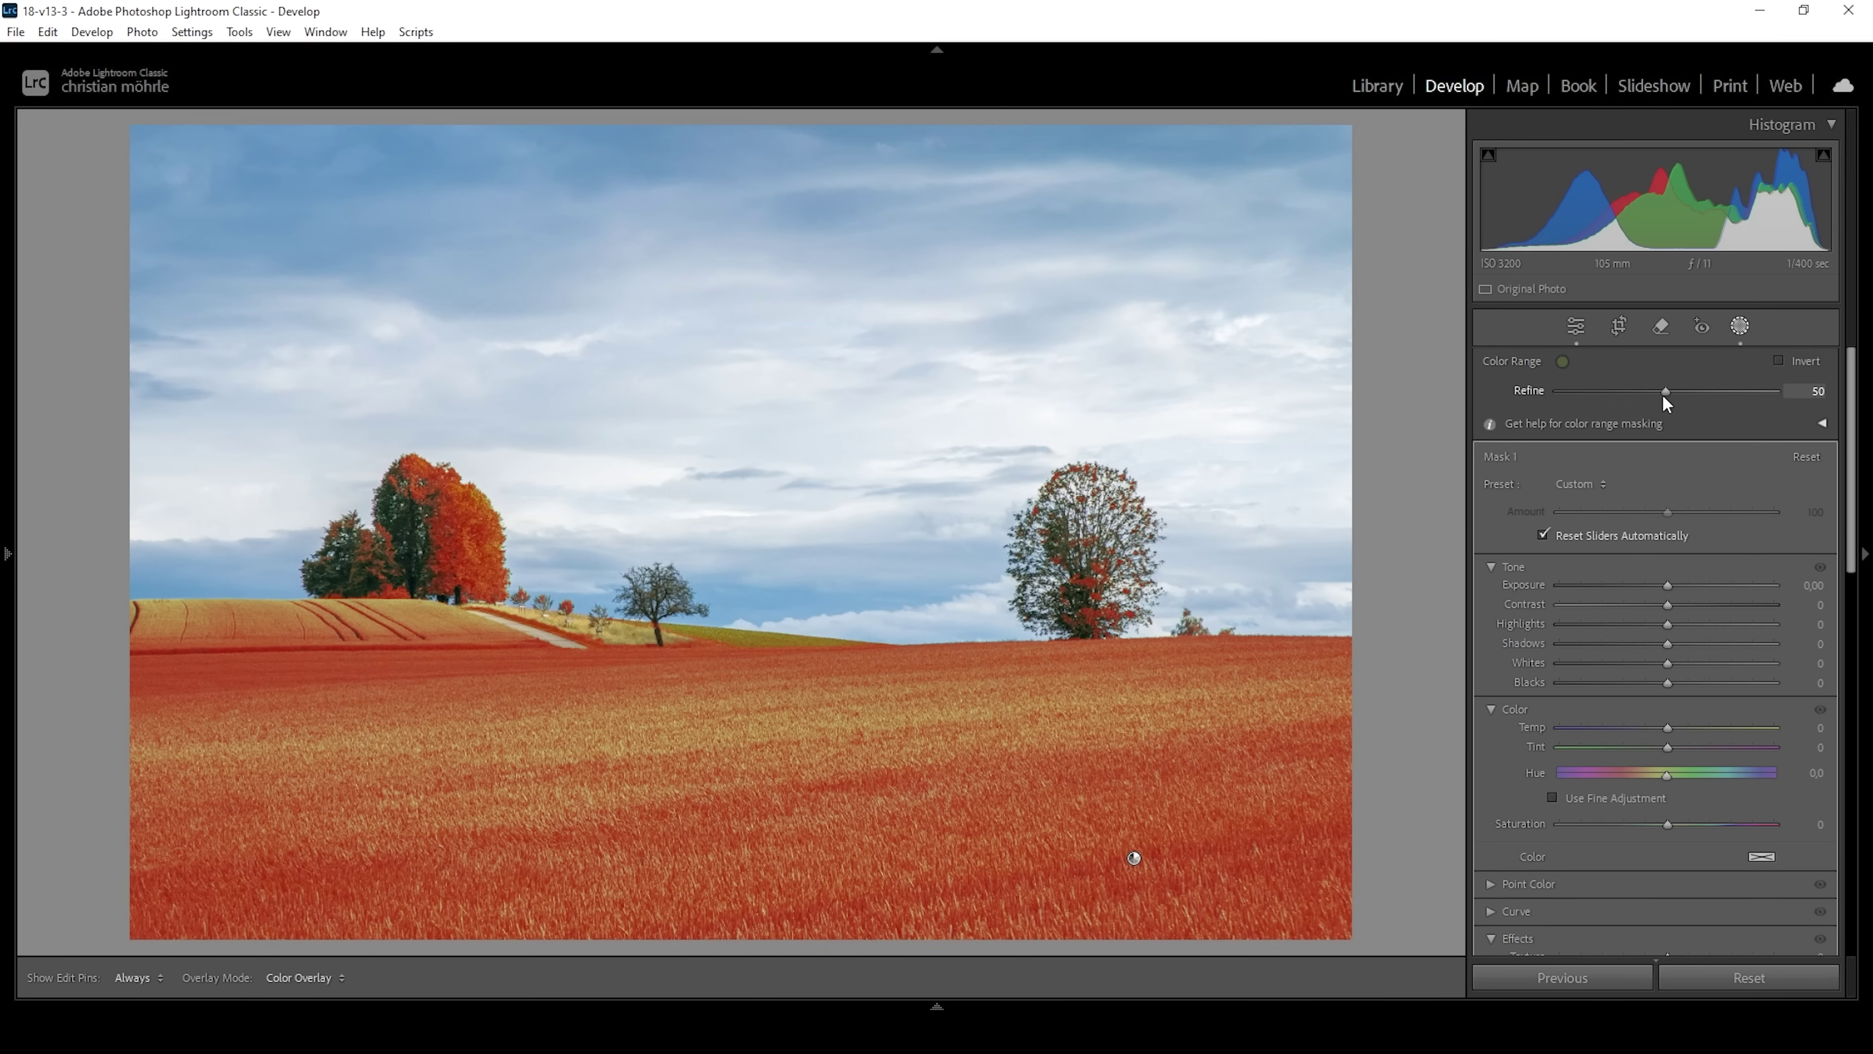
left_click_drag(1664, 396, 1649, 394)
Step: Subtract a linear gradient over the left trees and brush out the right-hand tree
left_click(1405, 259)
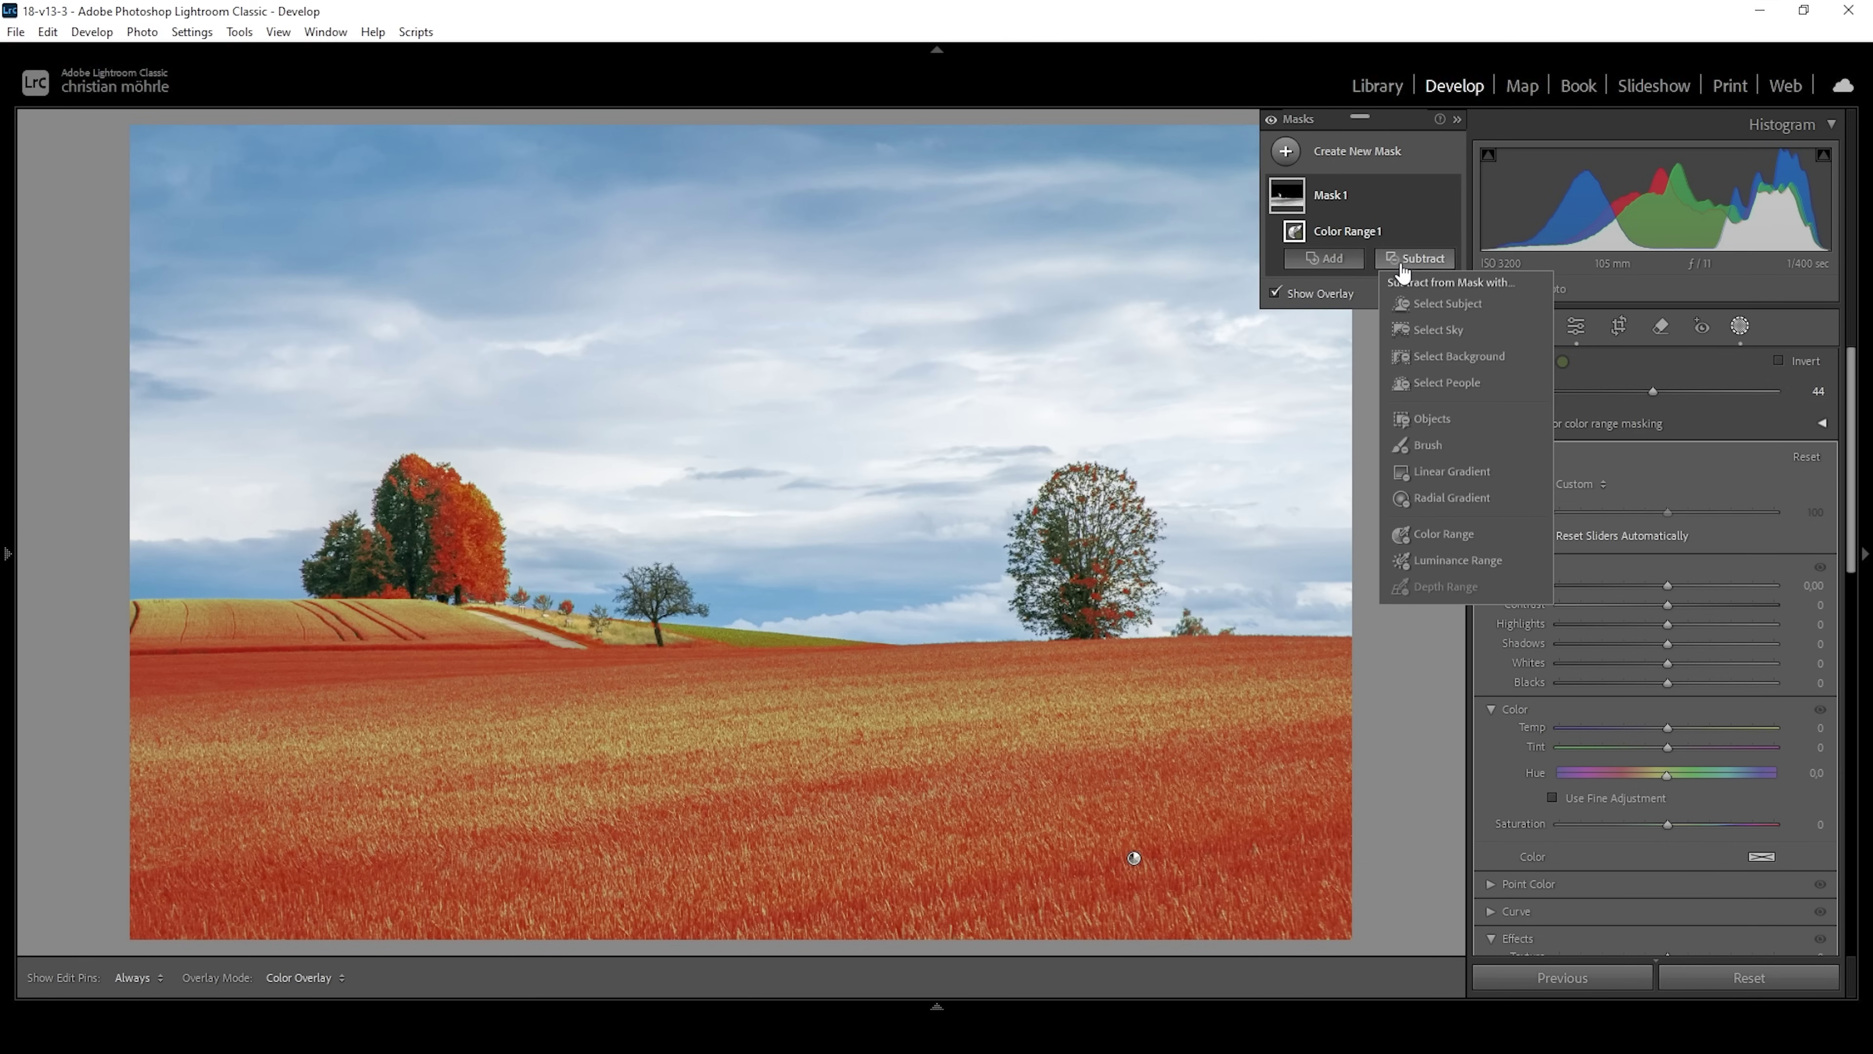
left_click(1460, 476)
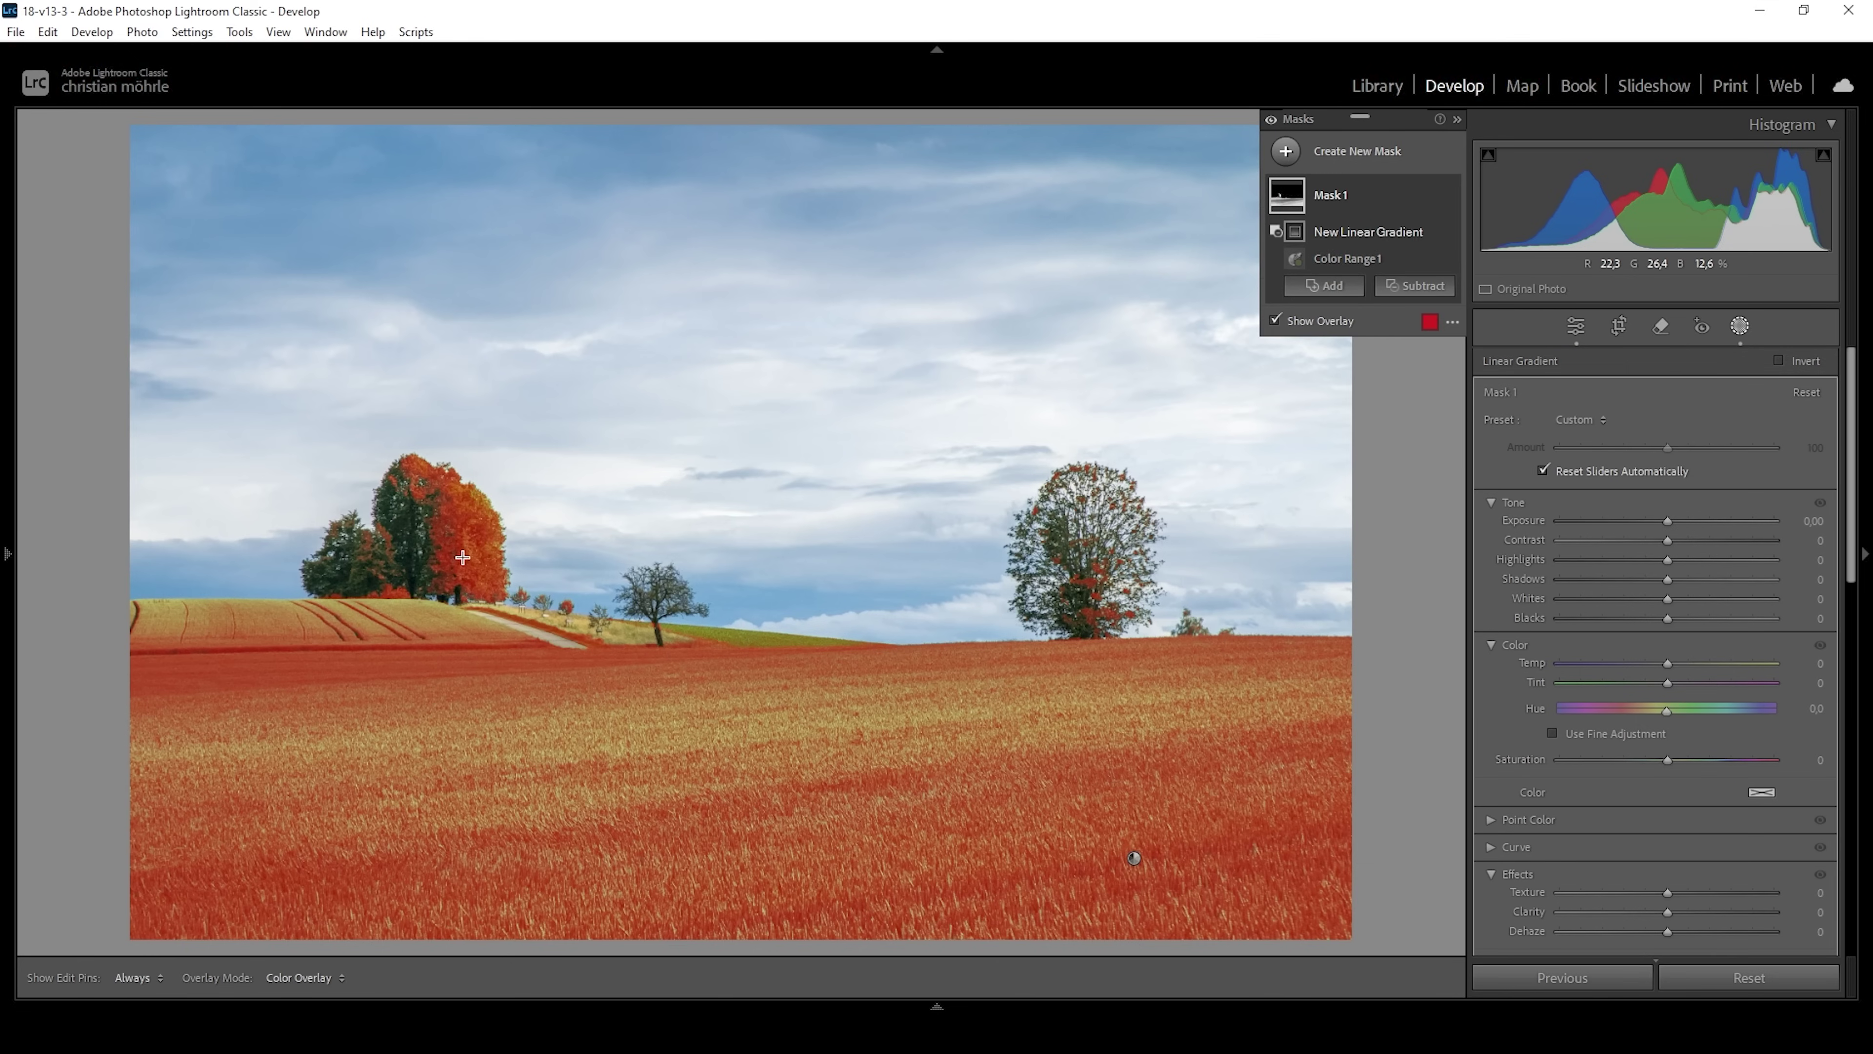
left_click_drag(464, 555, 464, 644)
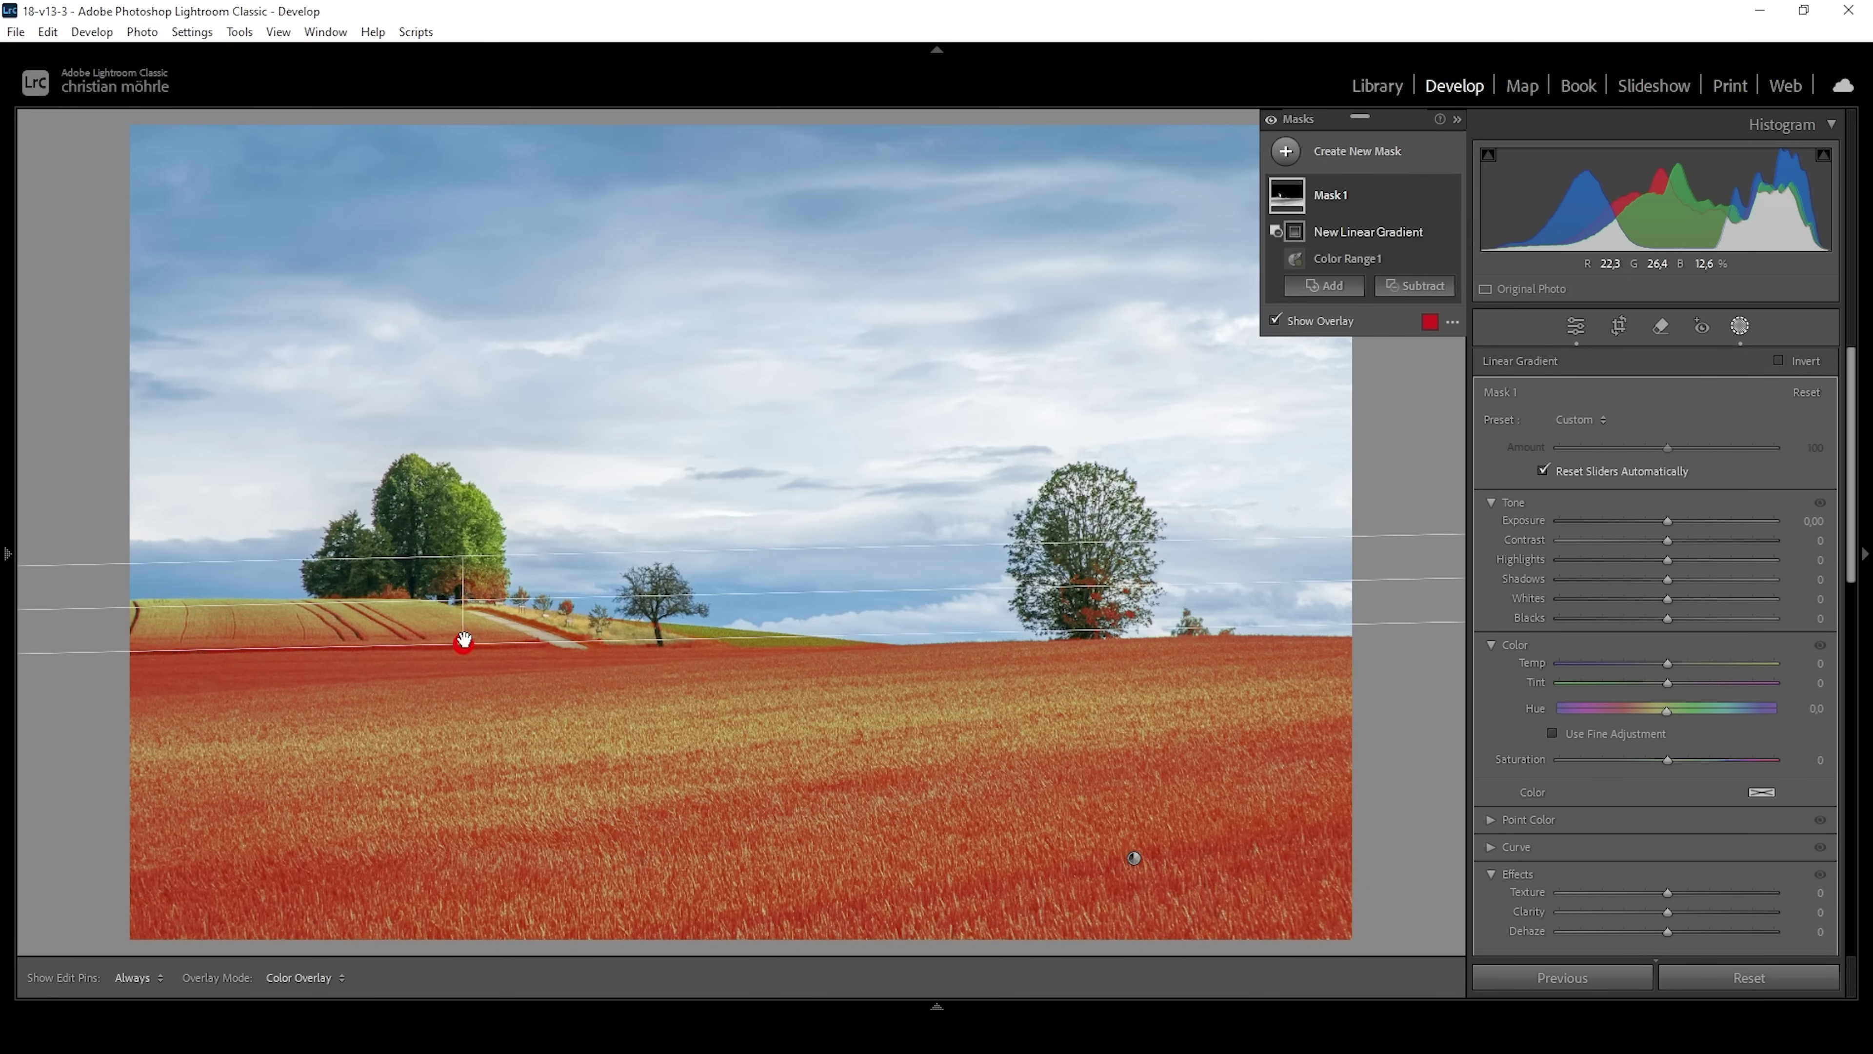
left_click_drag(462, 554, 463, 585)
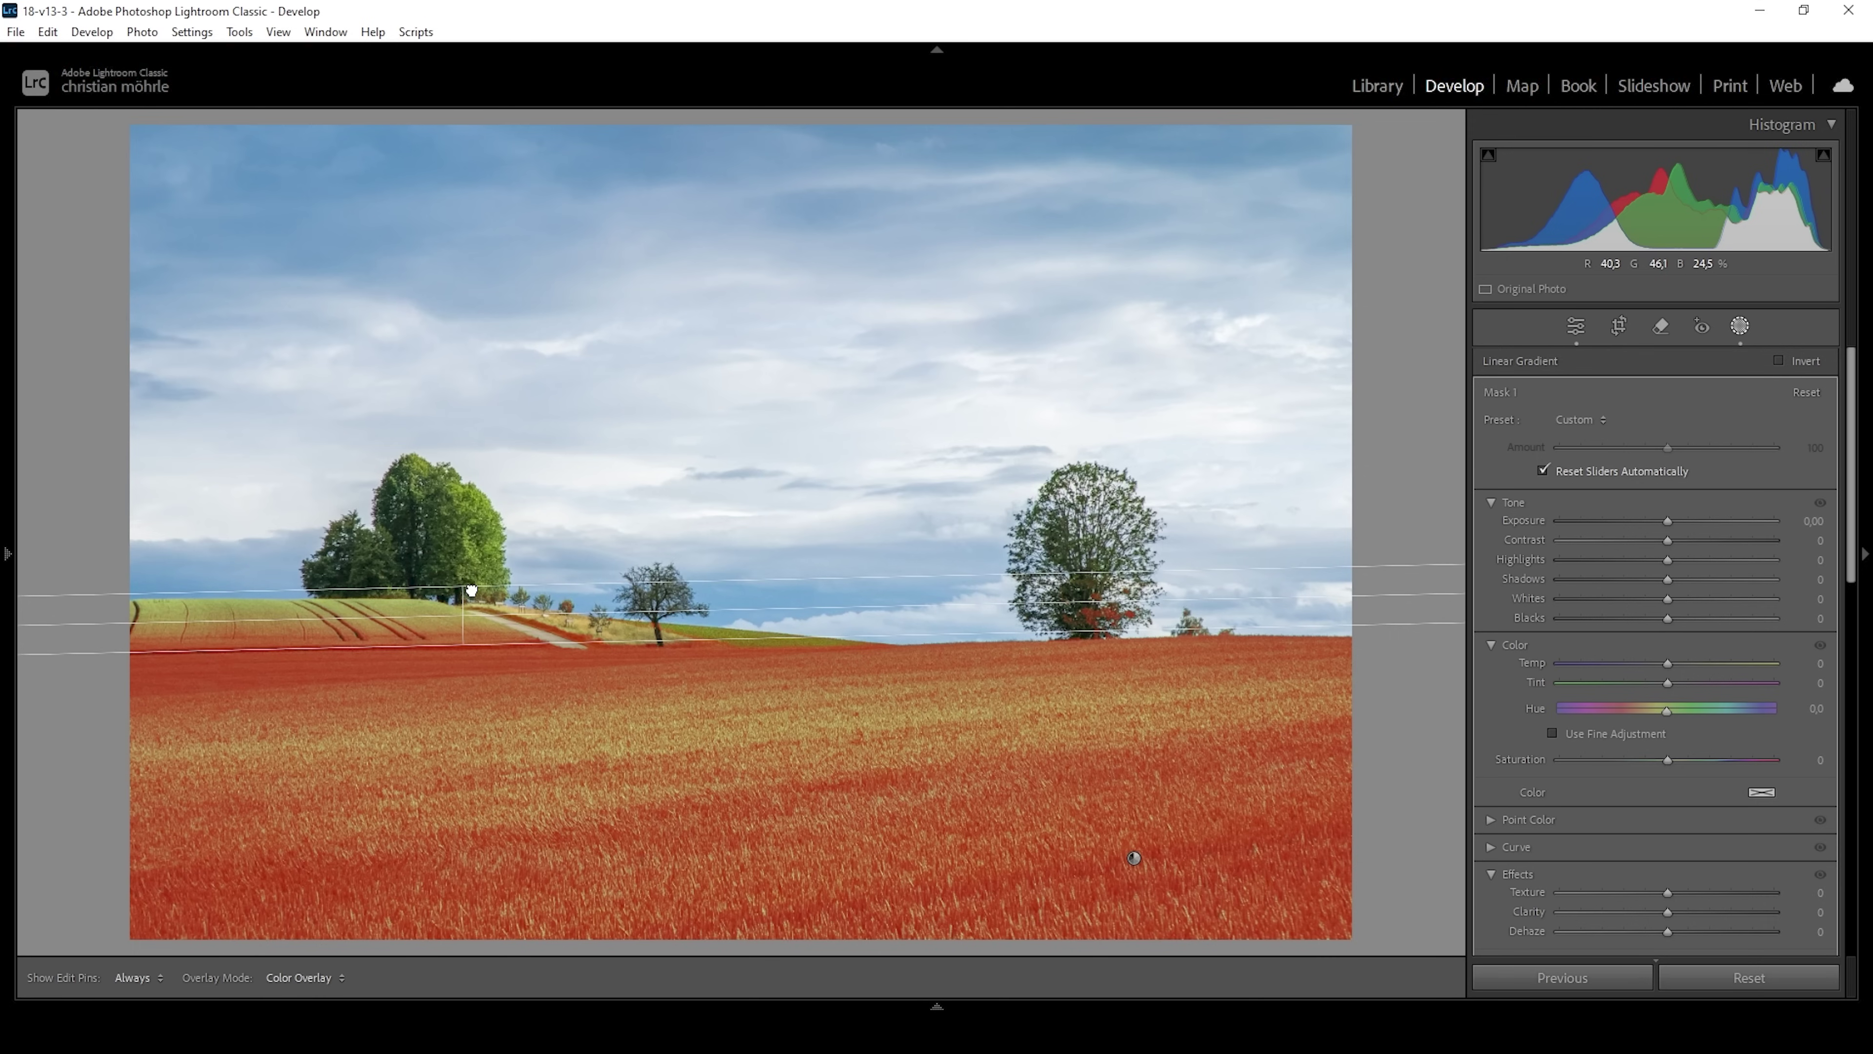
left_click(1405, 286)
left_click(1405, 447)
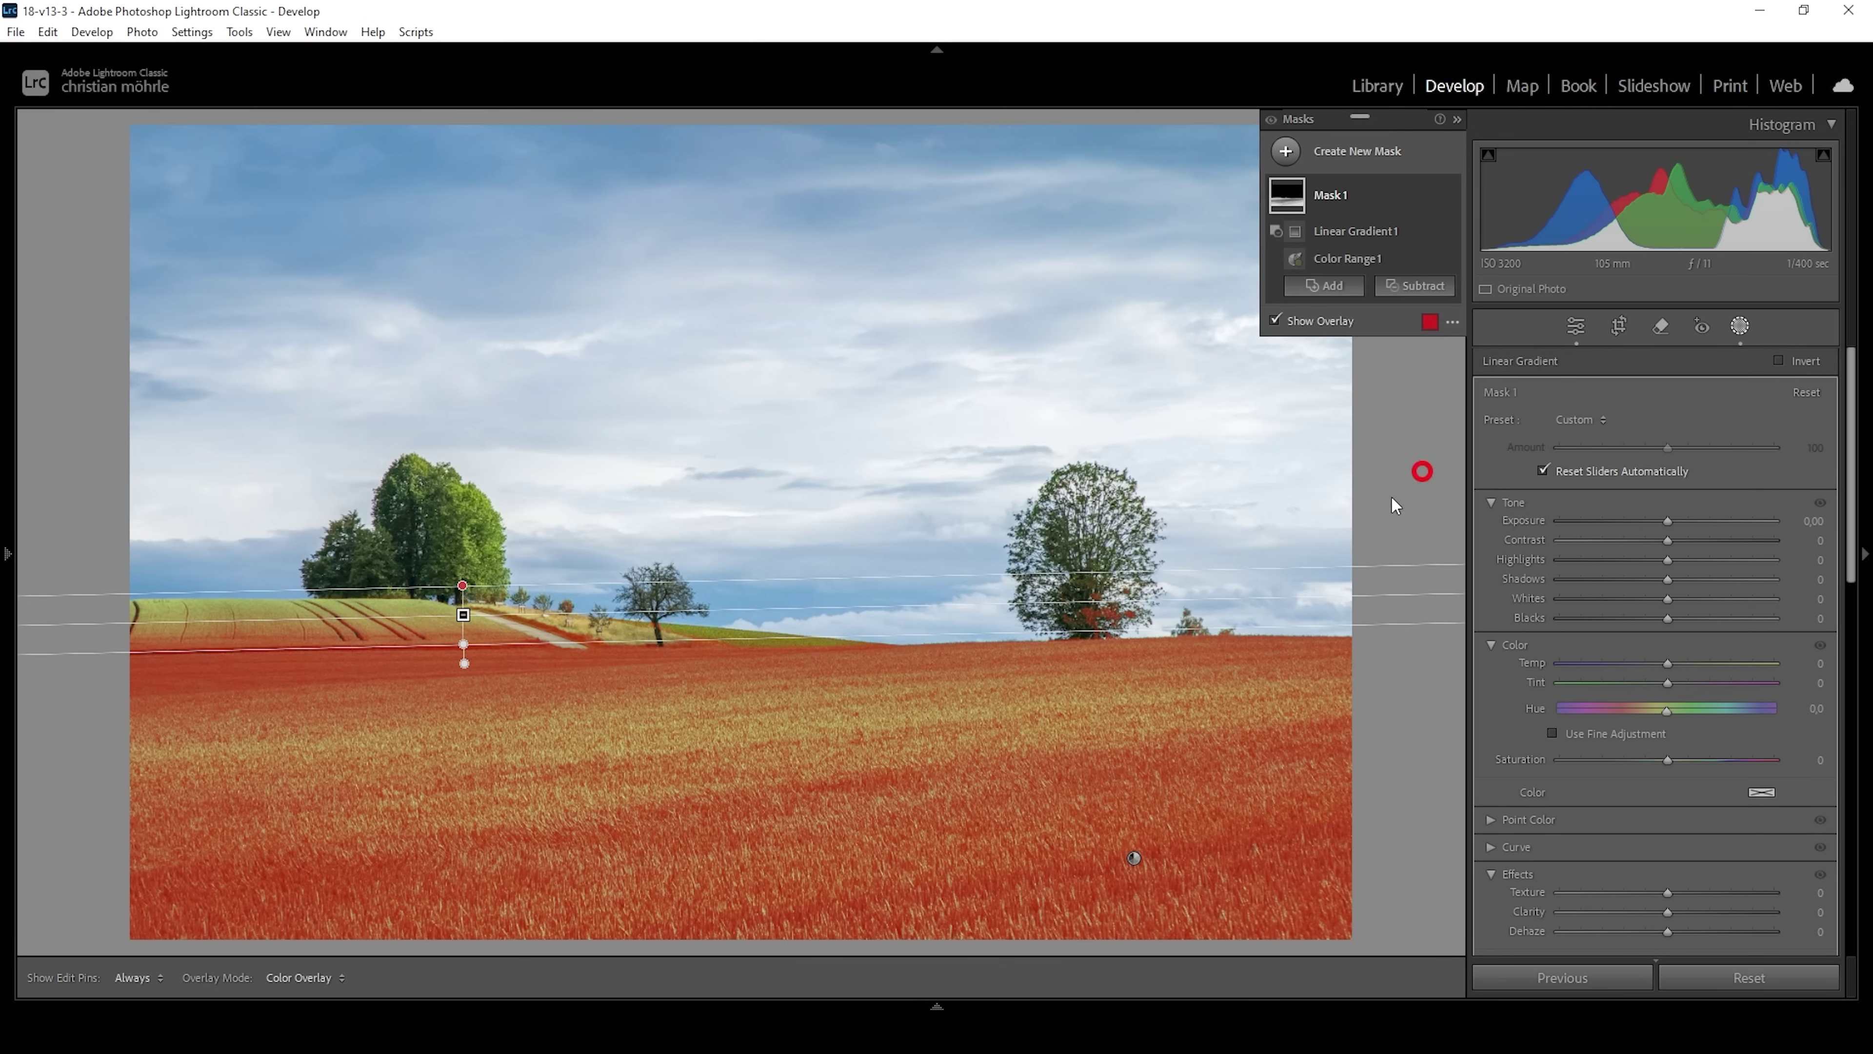
mouse_move(1069, 602)
left_mouse_down()
mouse_move(1116, 584)
mouse_move(1046, 584)
mouse_move(1166, 593)
mouse_move(1150, 580)
mouse_move(1203, 550)
mouse_move(1182, 566)
mouse_move(1278, 590)
mouse_move(1068, 537)
mouse_move(1196, 537)
left_mouse_up()
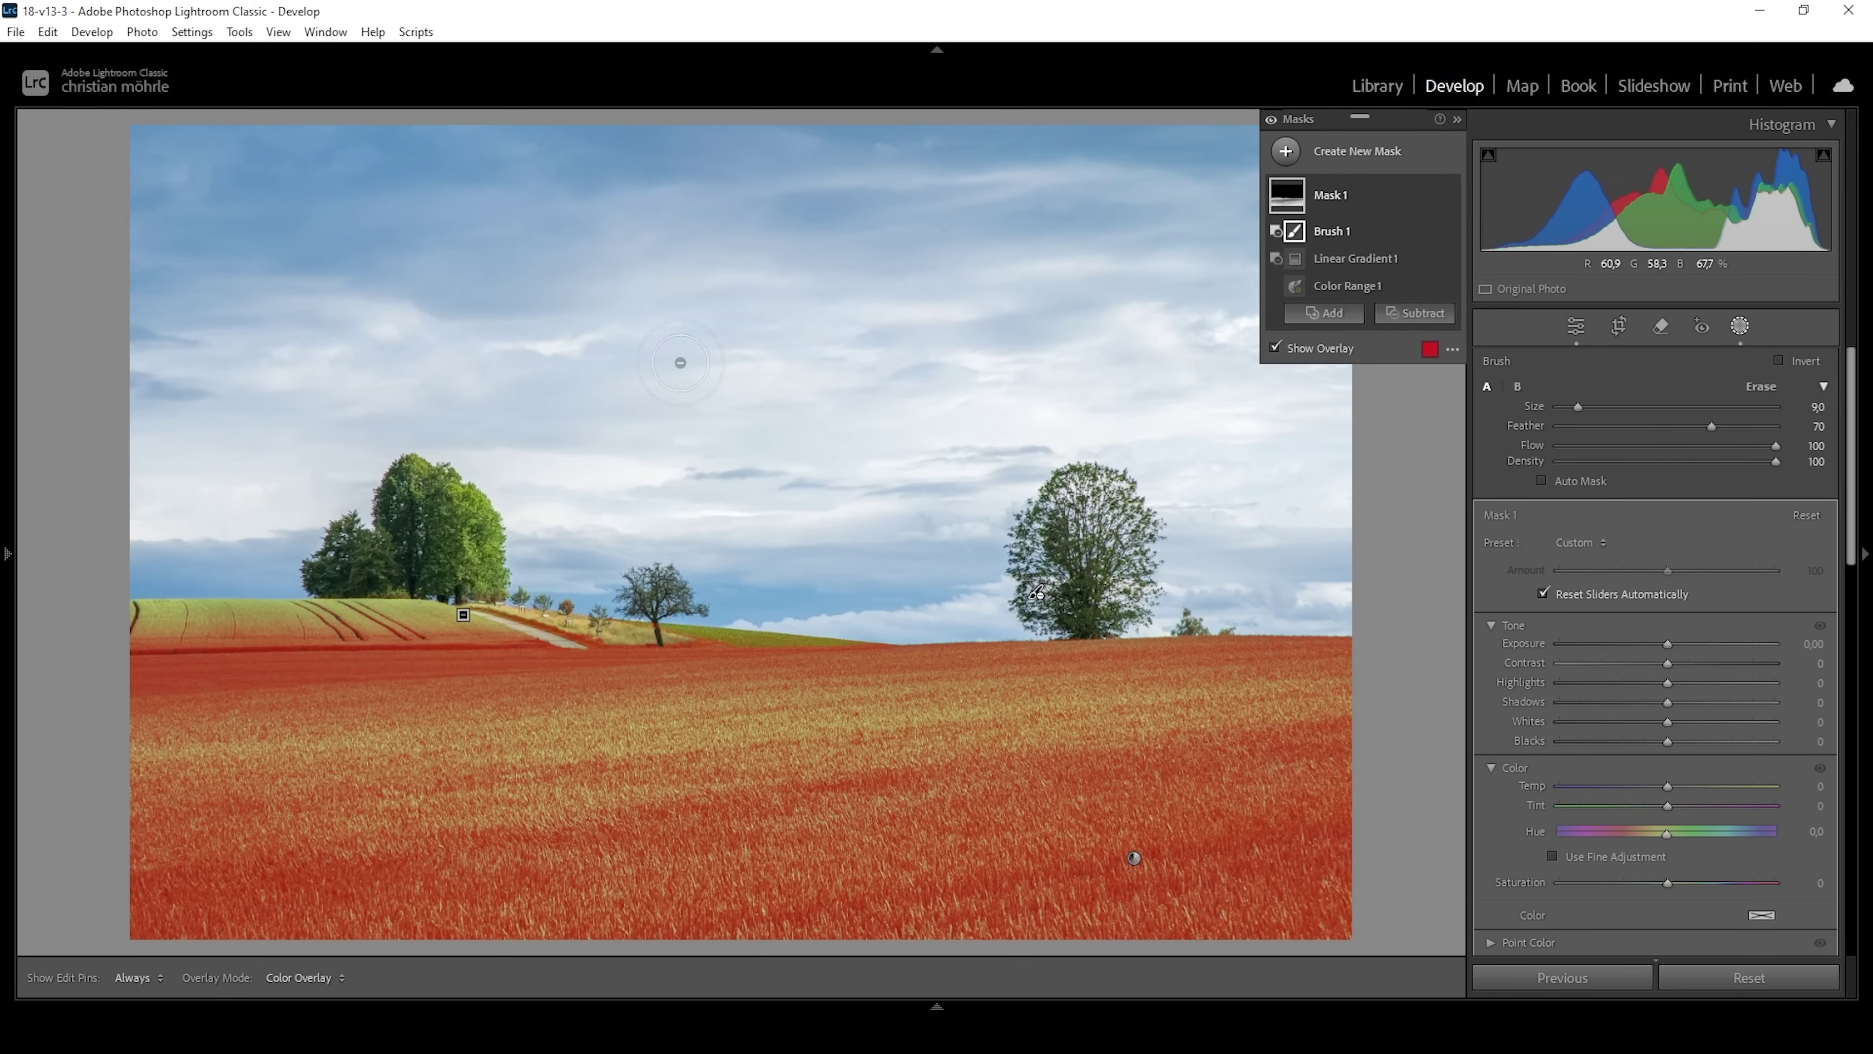
Step: Set Mask 1 Exposure to −0.23 and toggle the mask's effect off and on to compare
left_click_drag(1666, 645, 1660, 645)
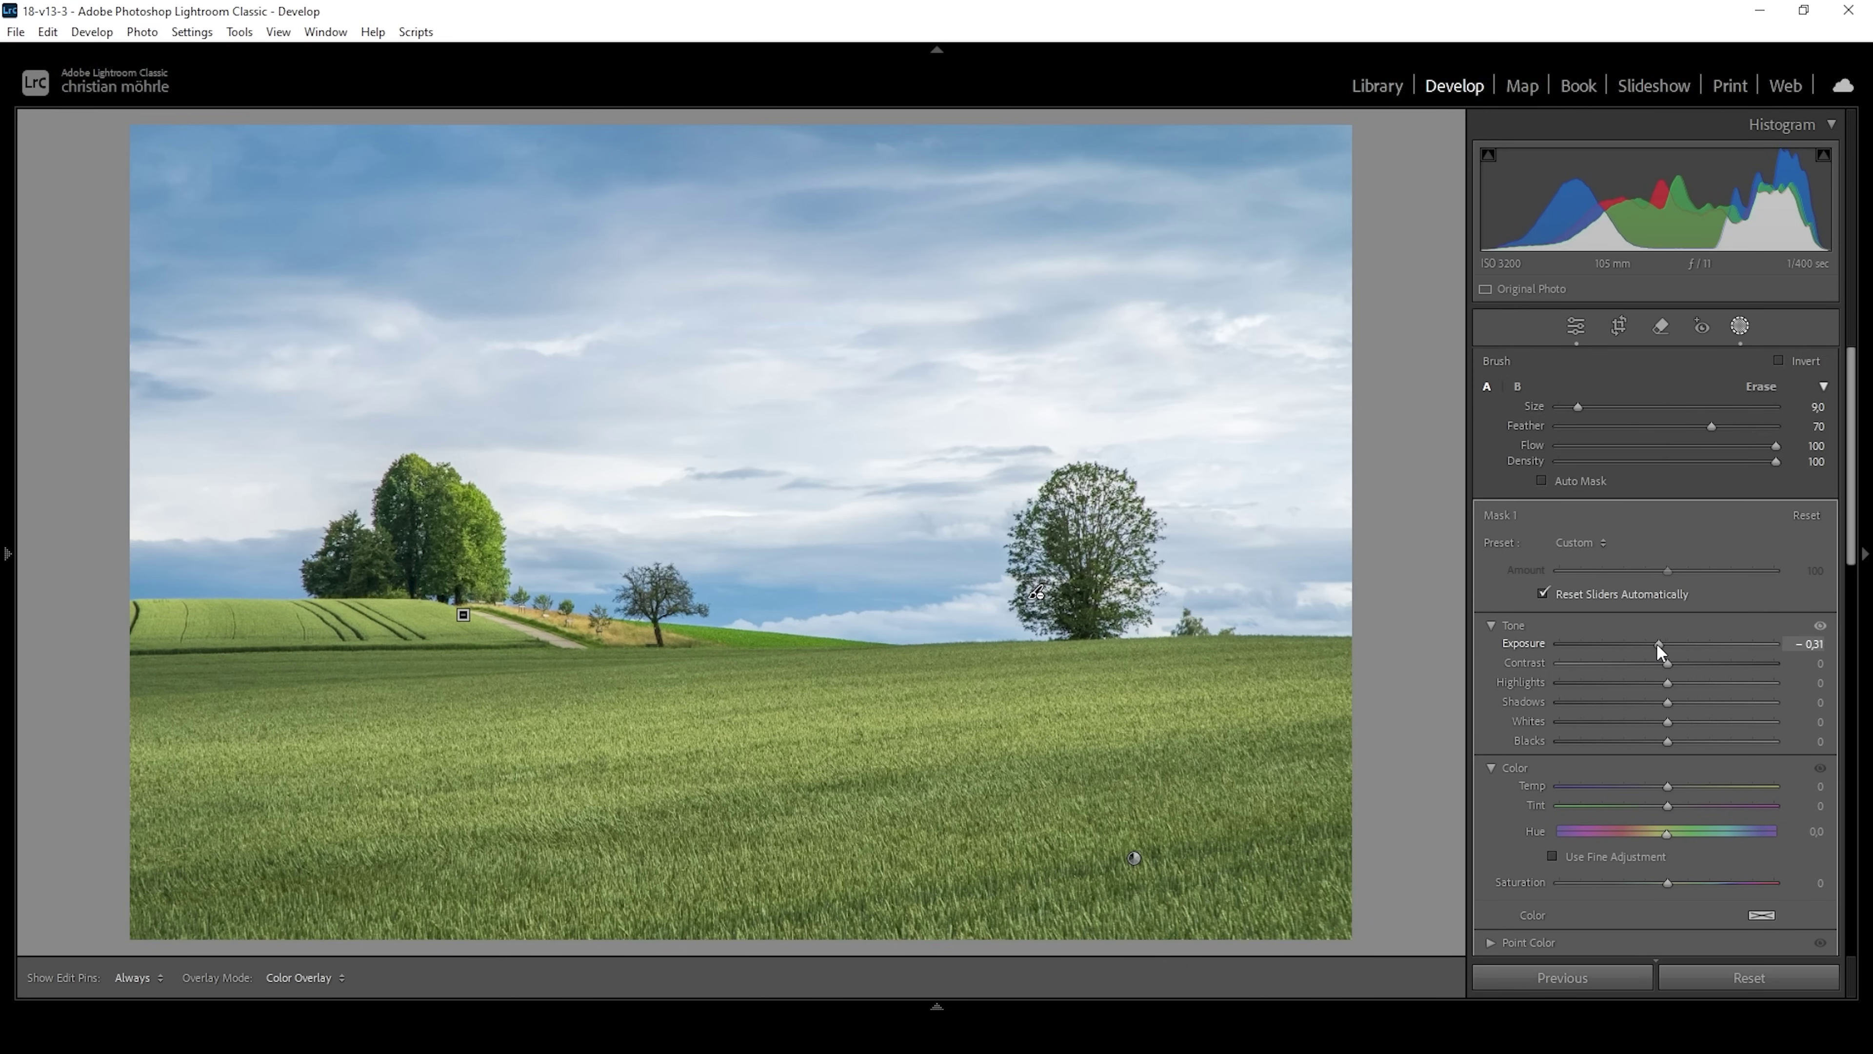
left_click_drag(1657, 643, 1663, 645)
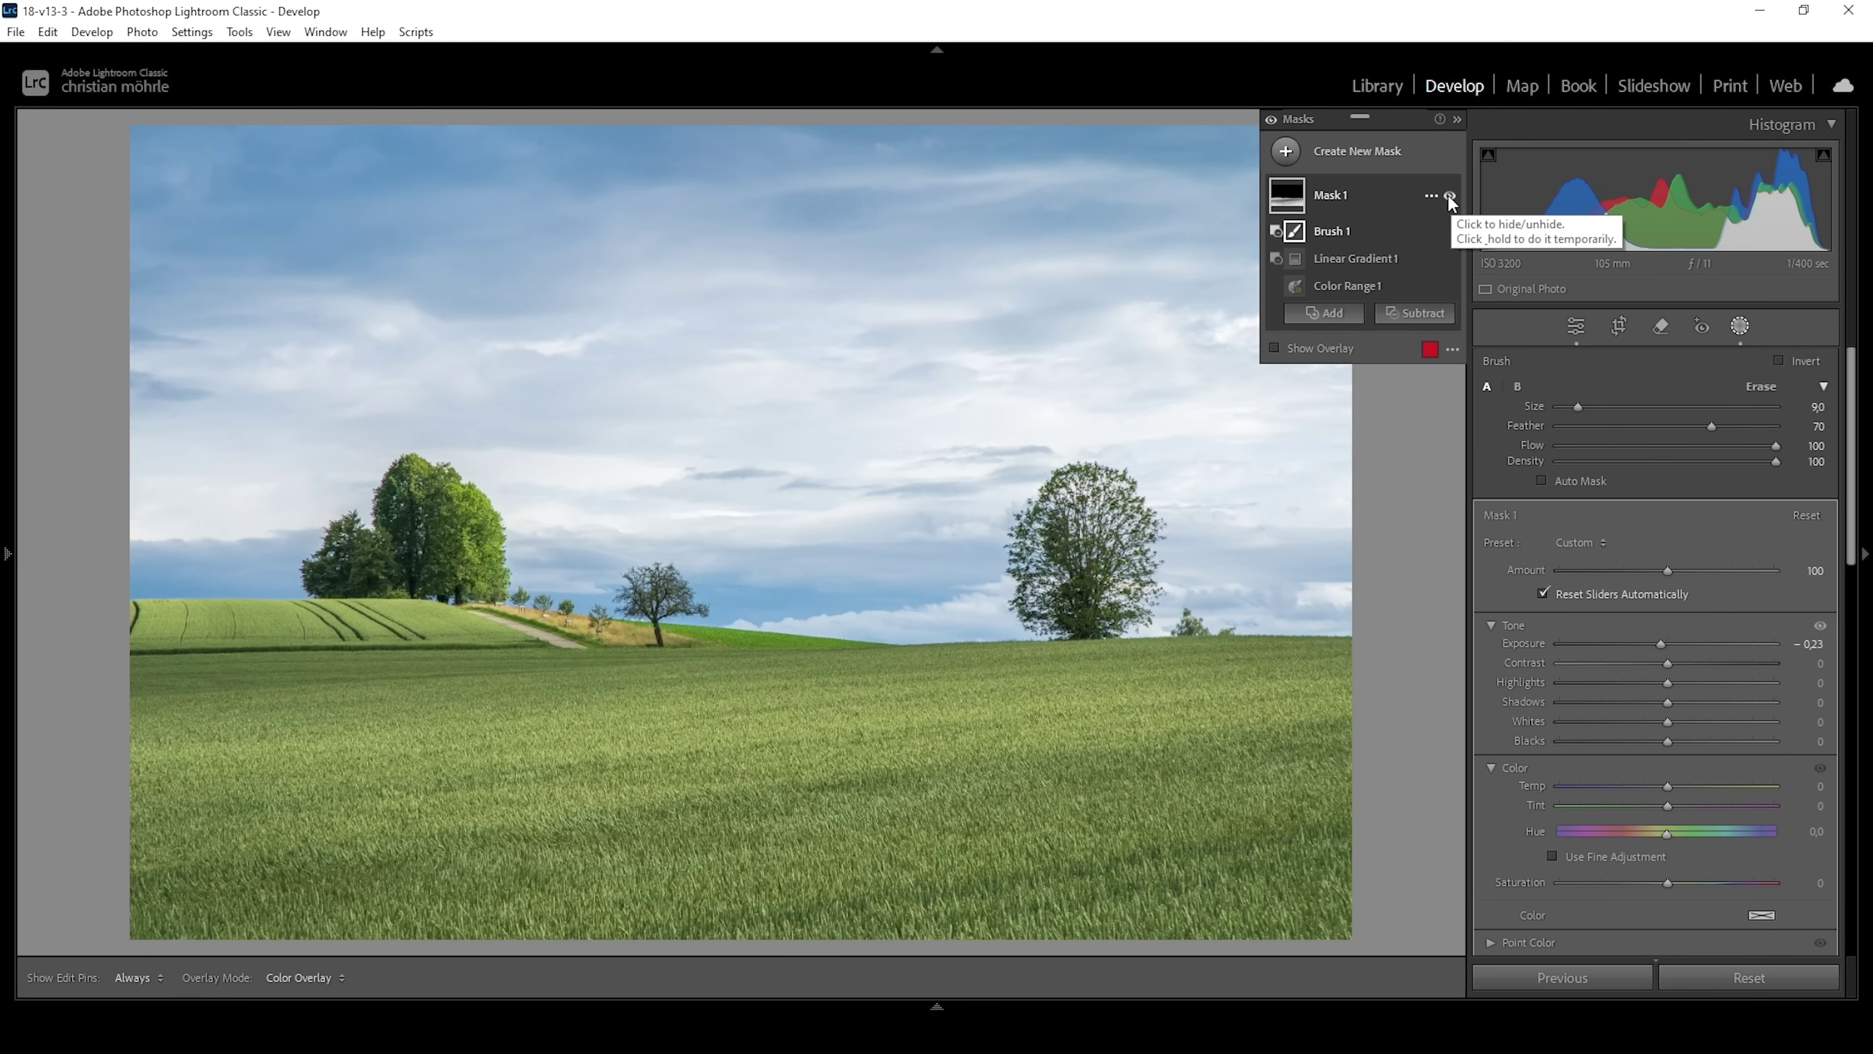
left_click_drag(1447, 193, 1448, 193)
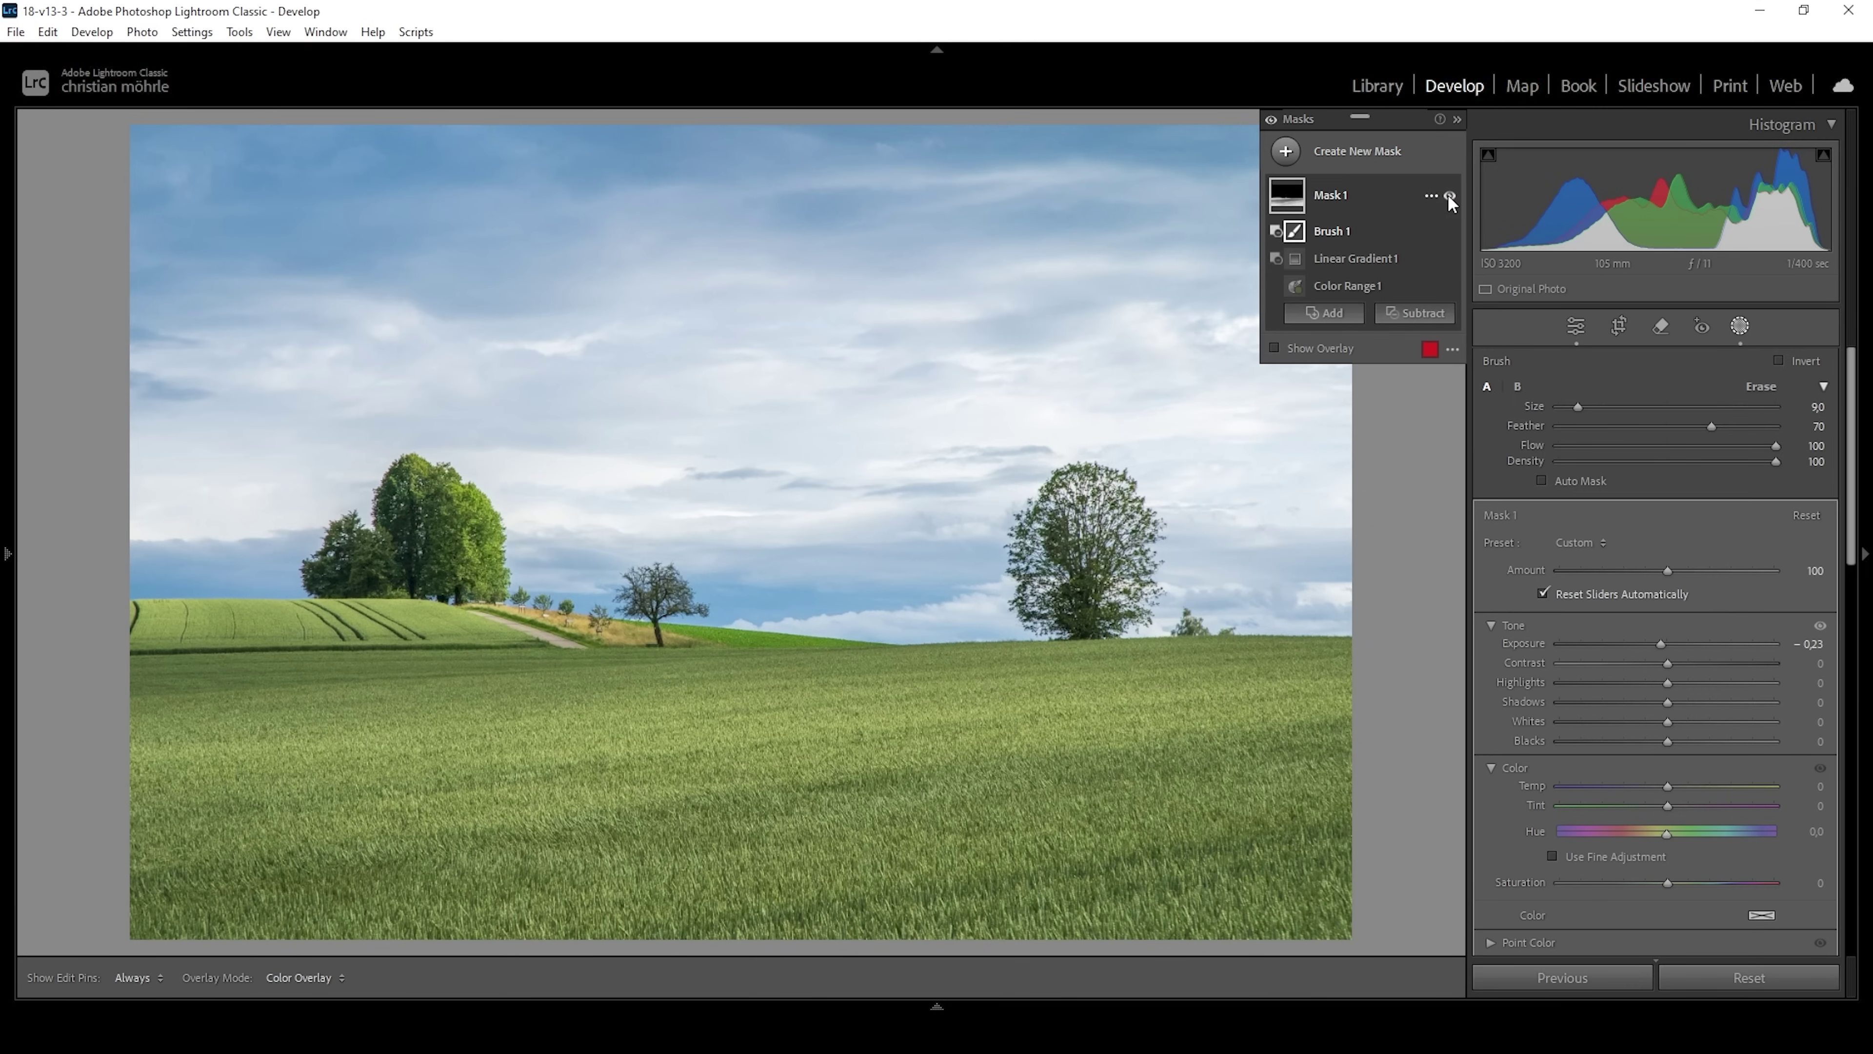
left_click(1448, 195)
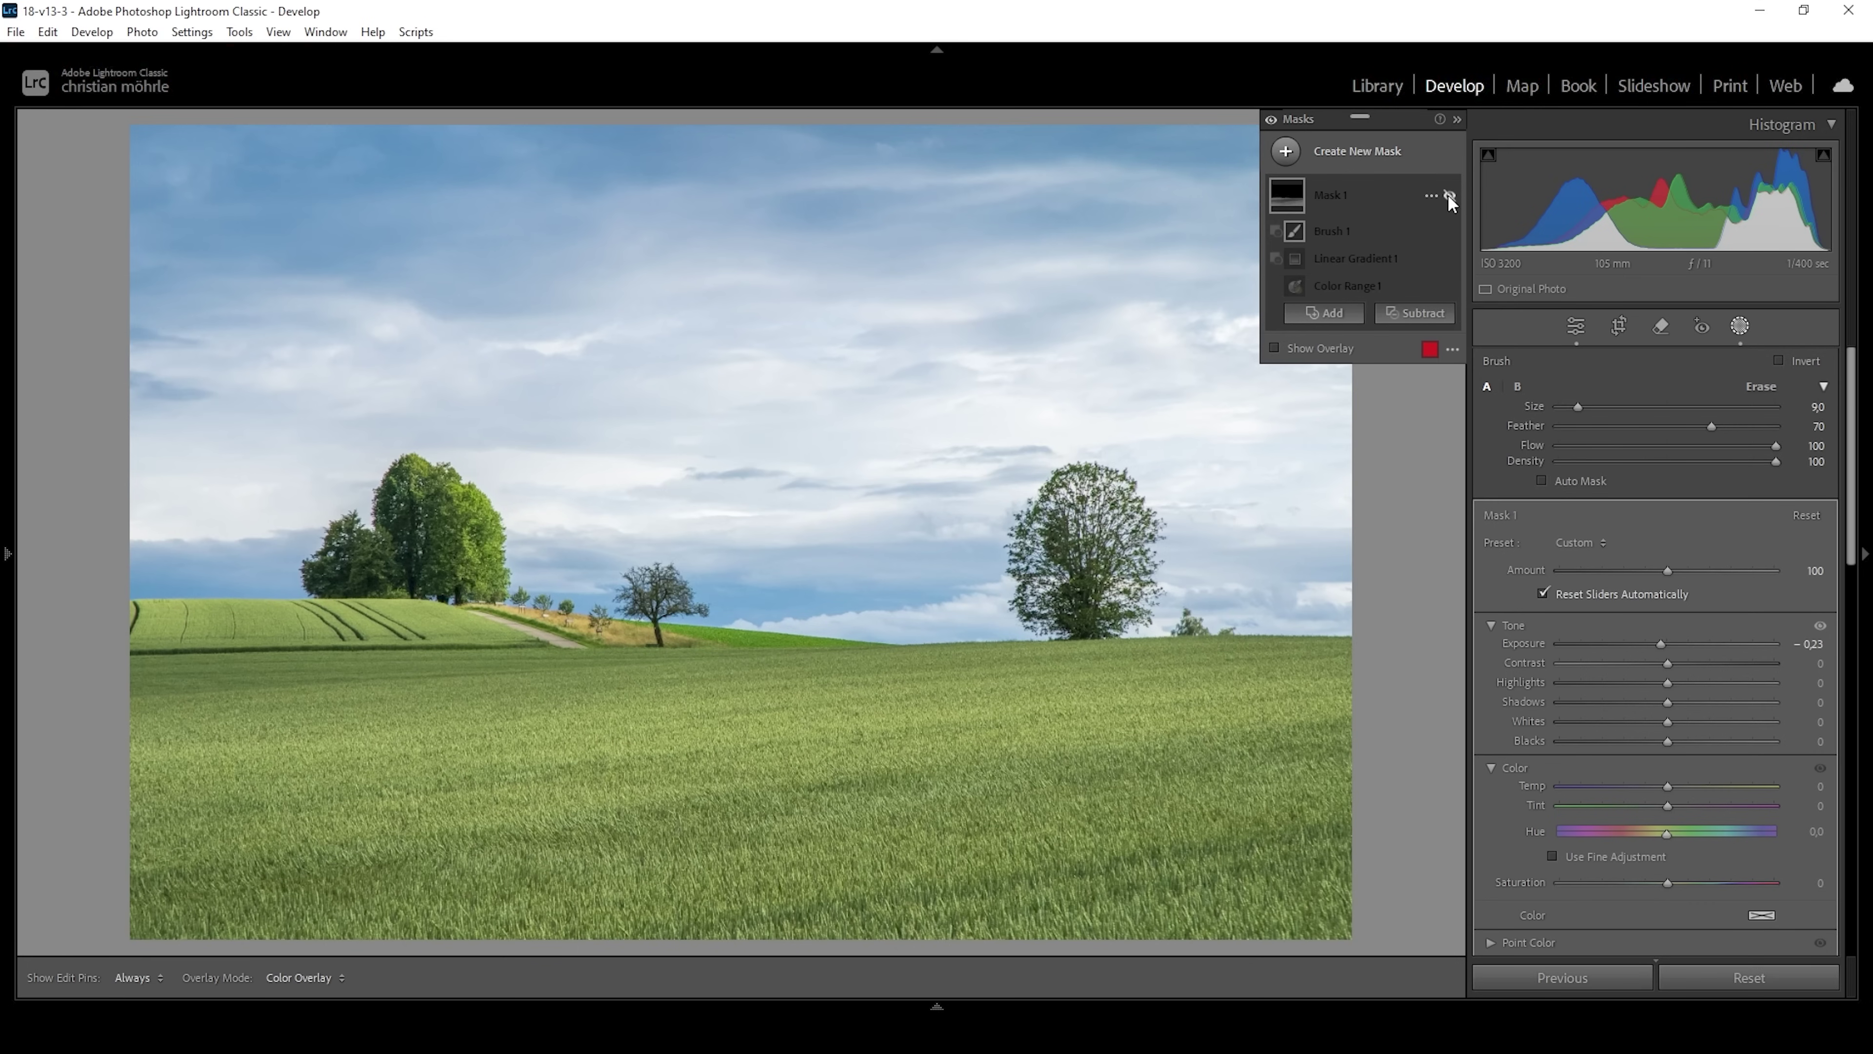
left_click(1447, 193)
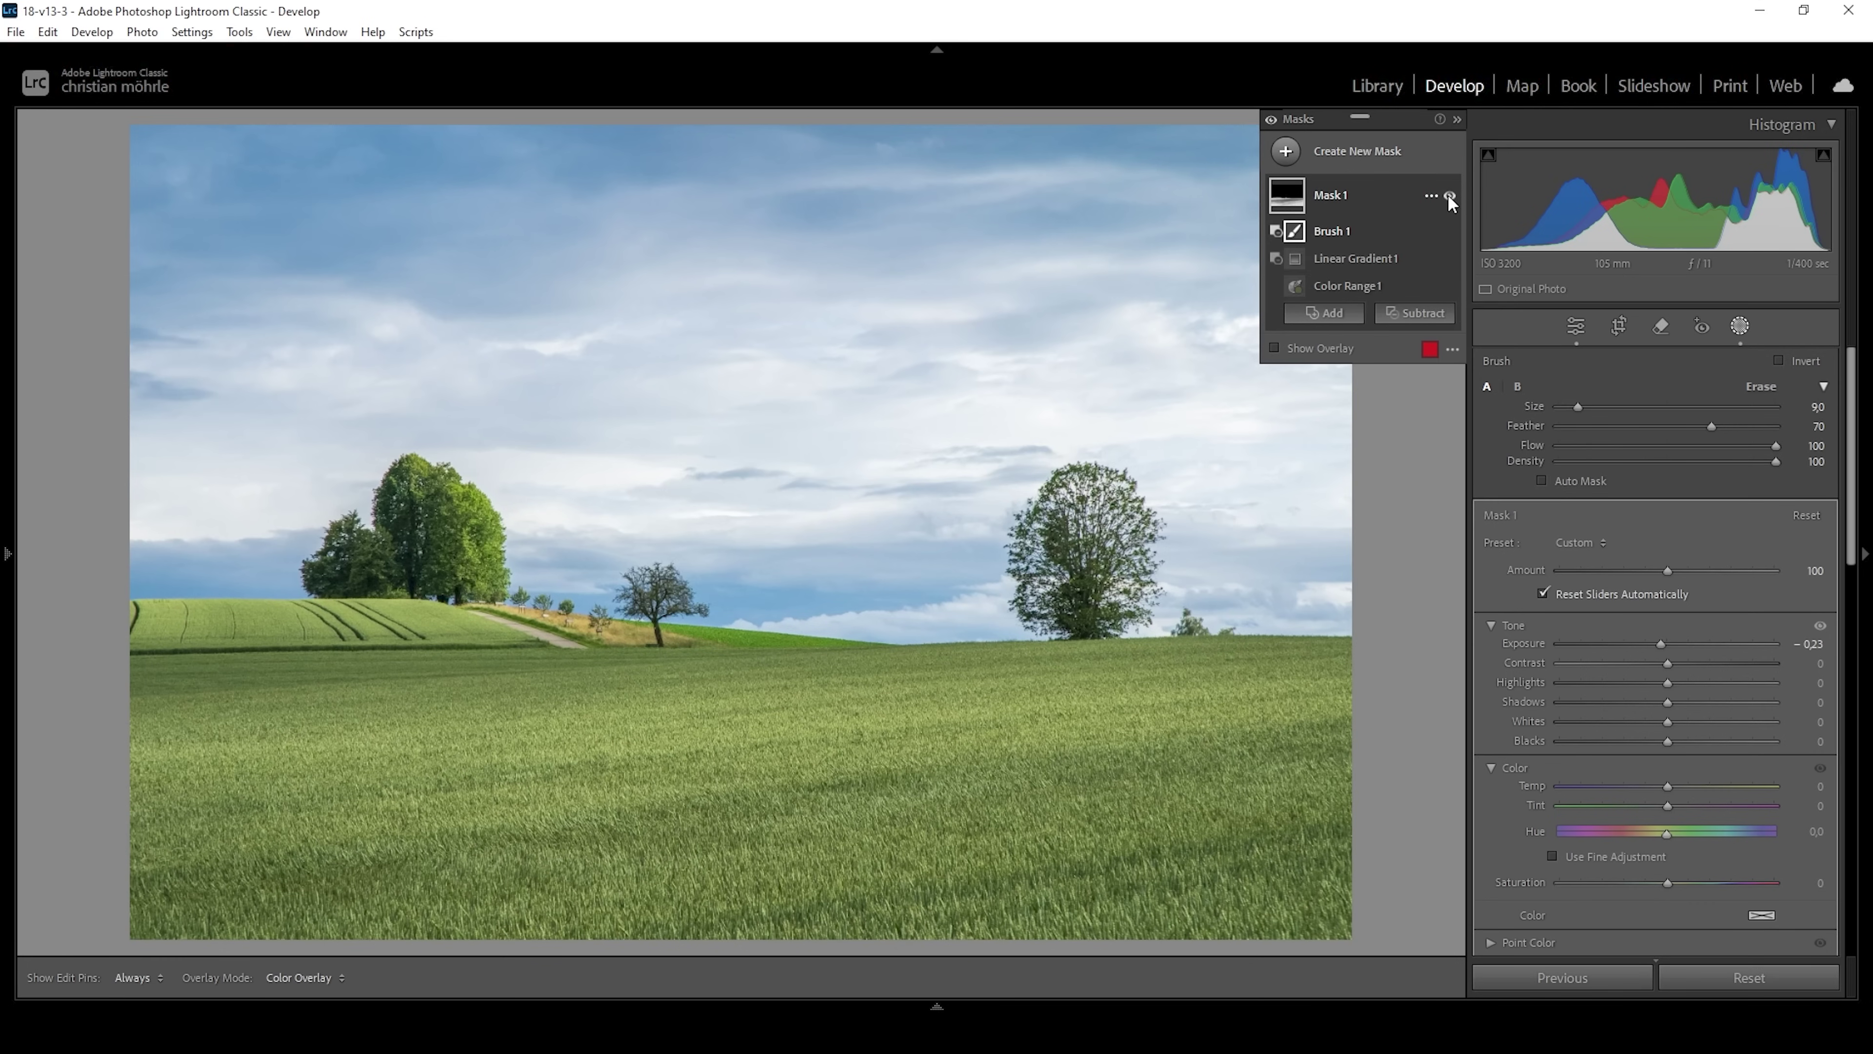
left_click(1448, 193)
left_click(1448, 193)
left_click(1448, 193)
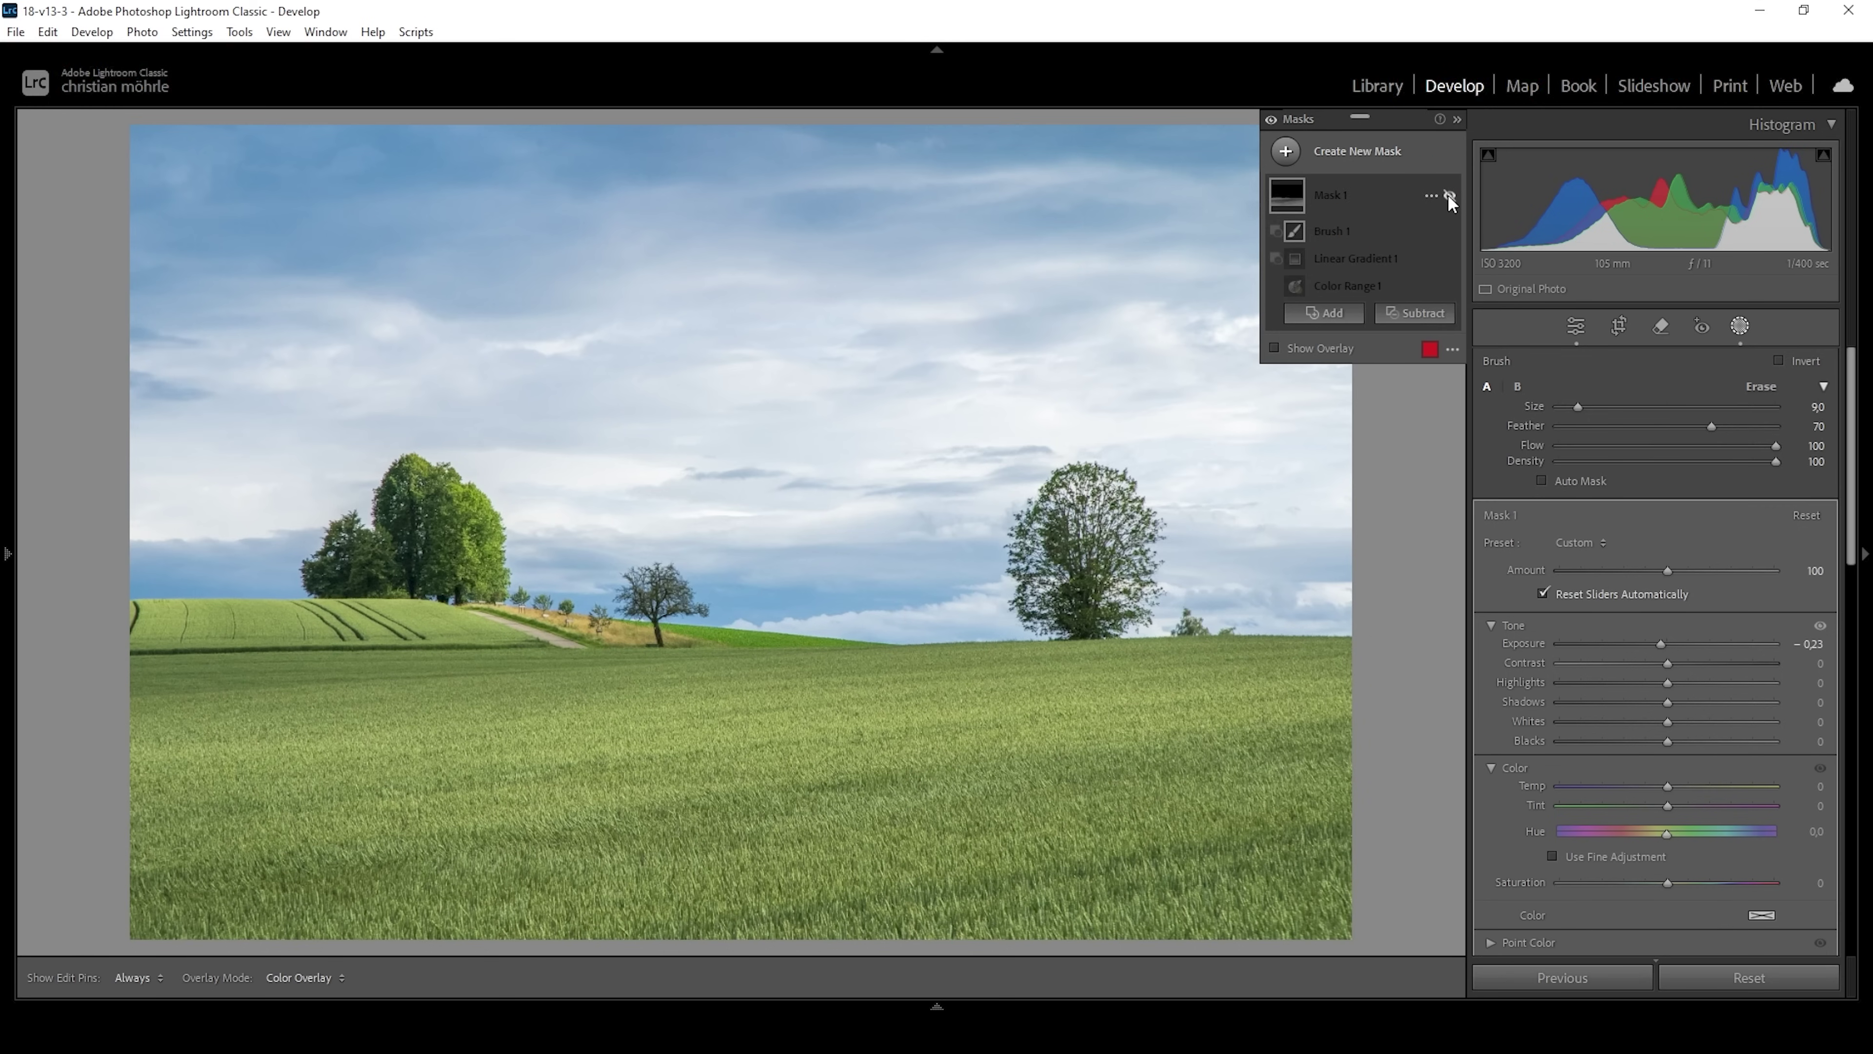
left_click(1448, 193)
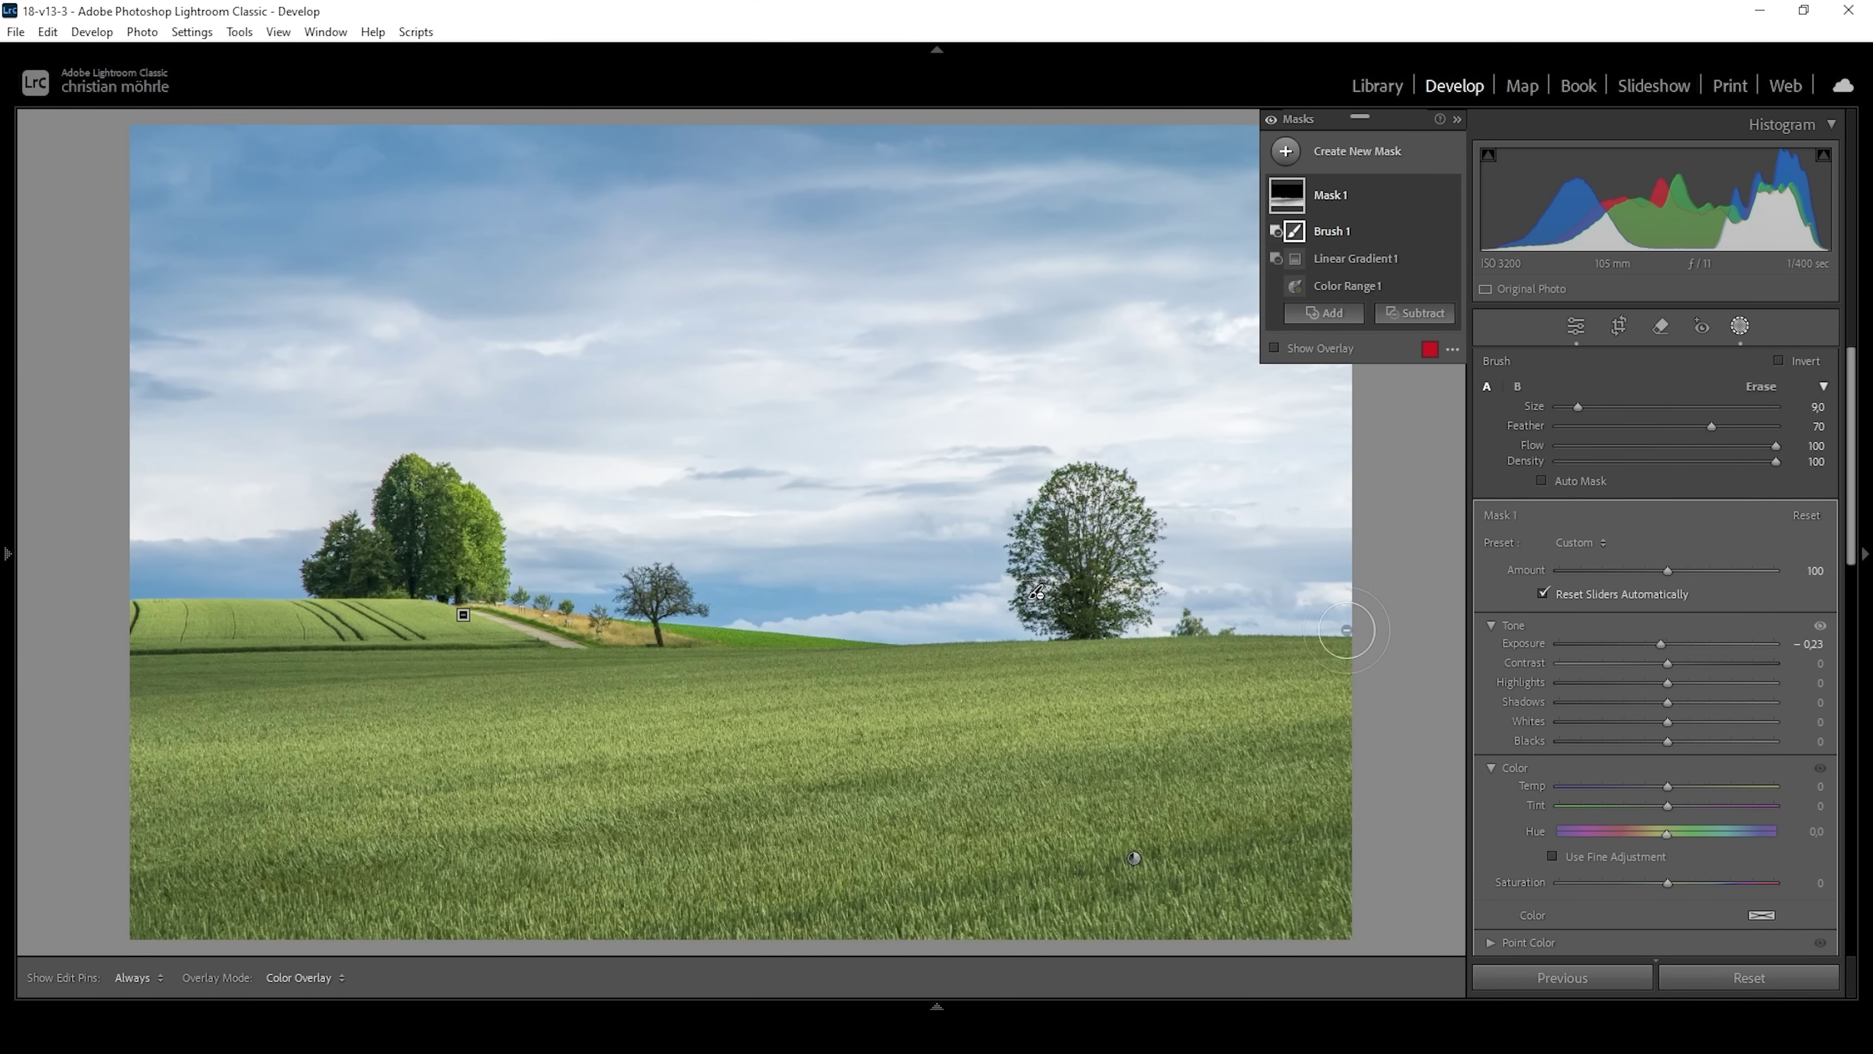
left_click(1287, 153)
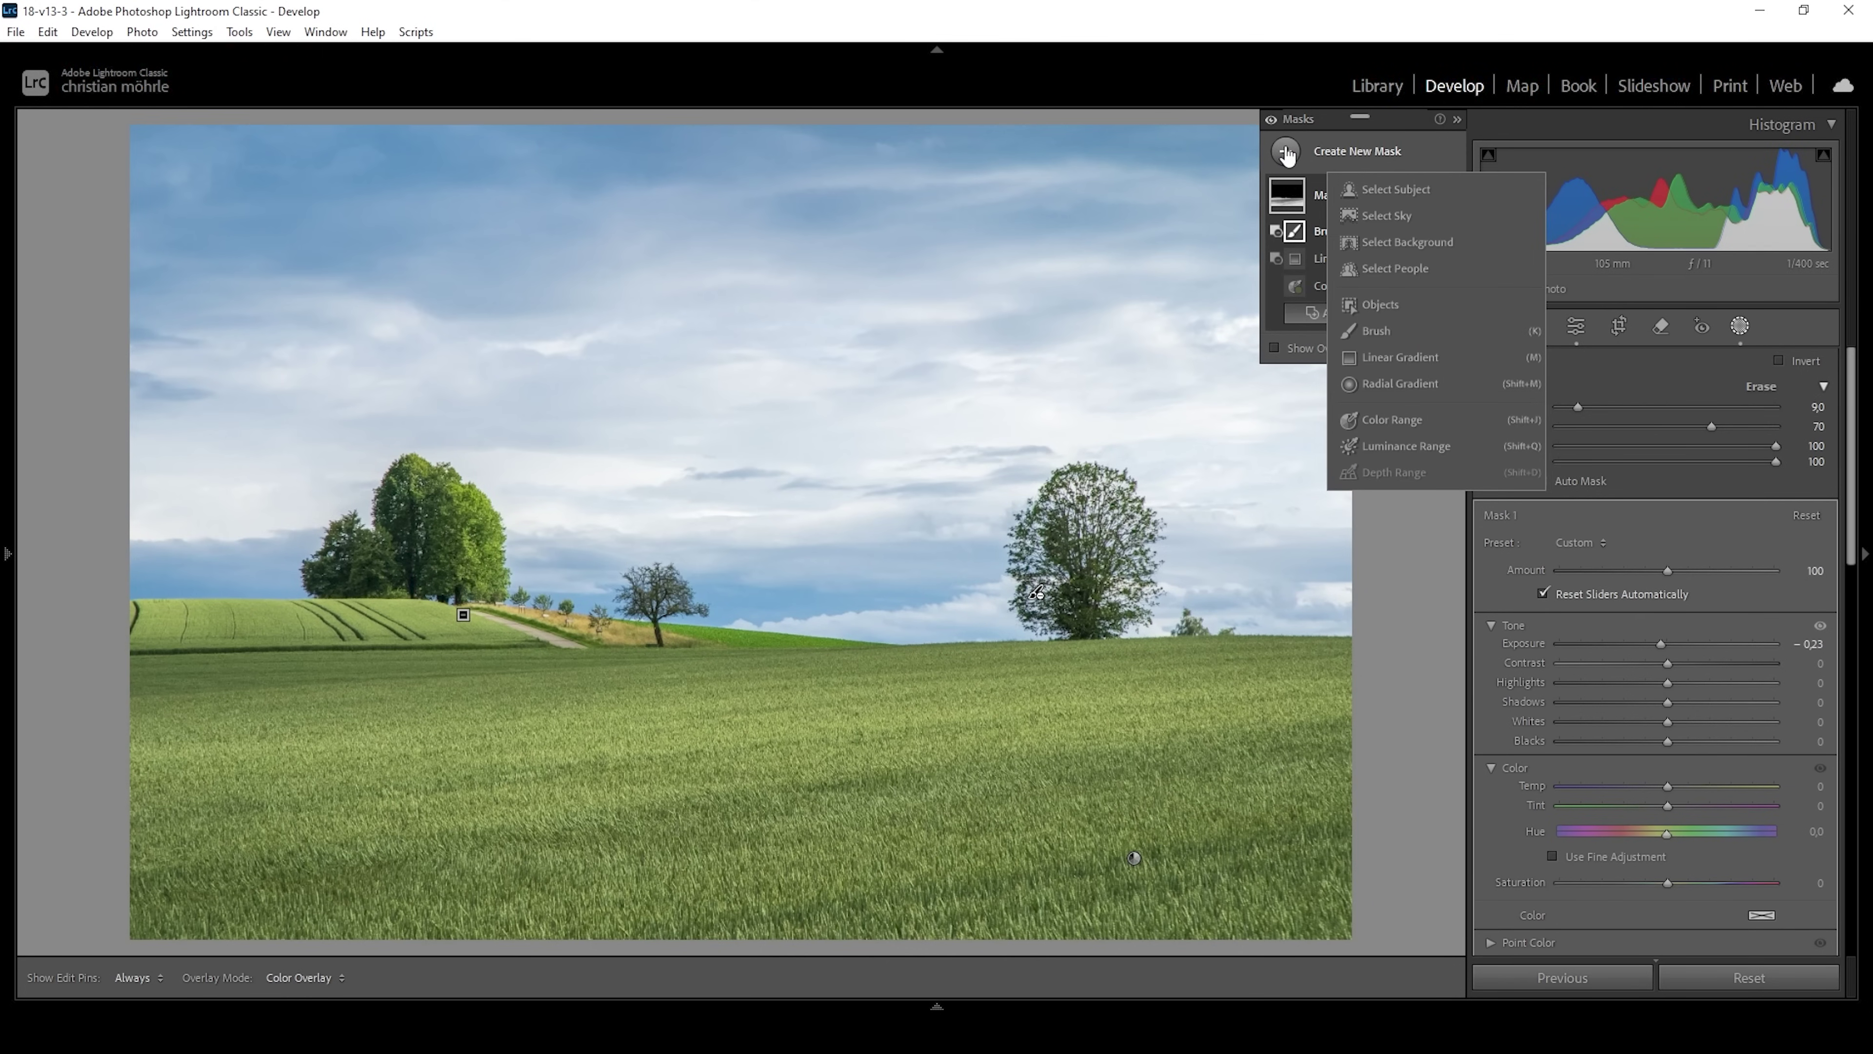
Step: Drag a widened linear gradient up from the field's bottom and set its Exposure to −1.07
left_click(1407, 357)
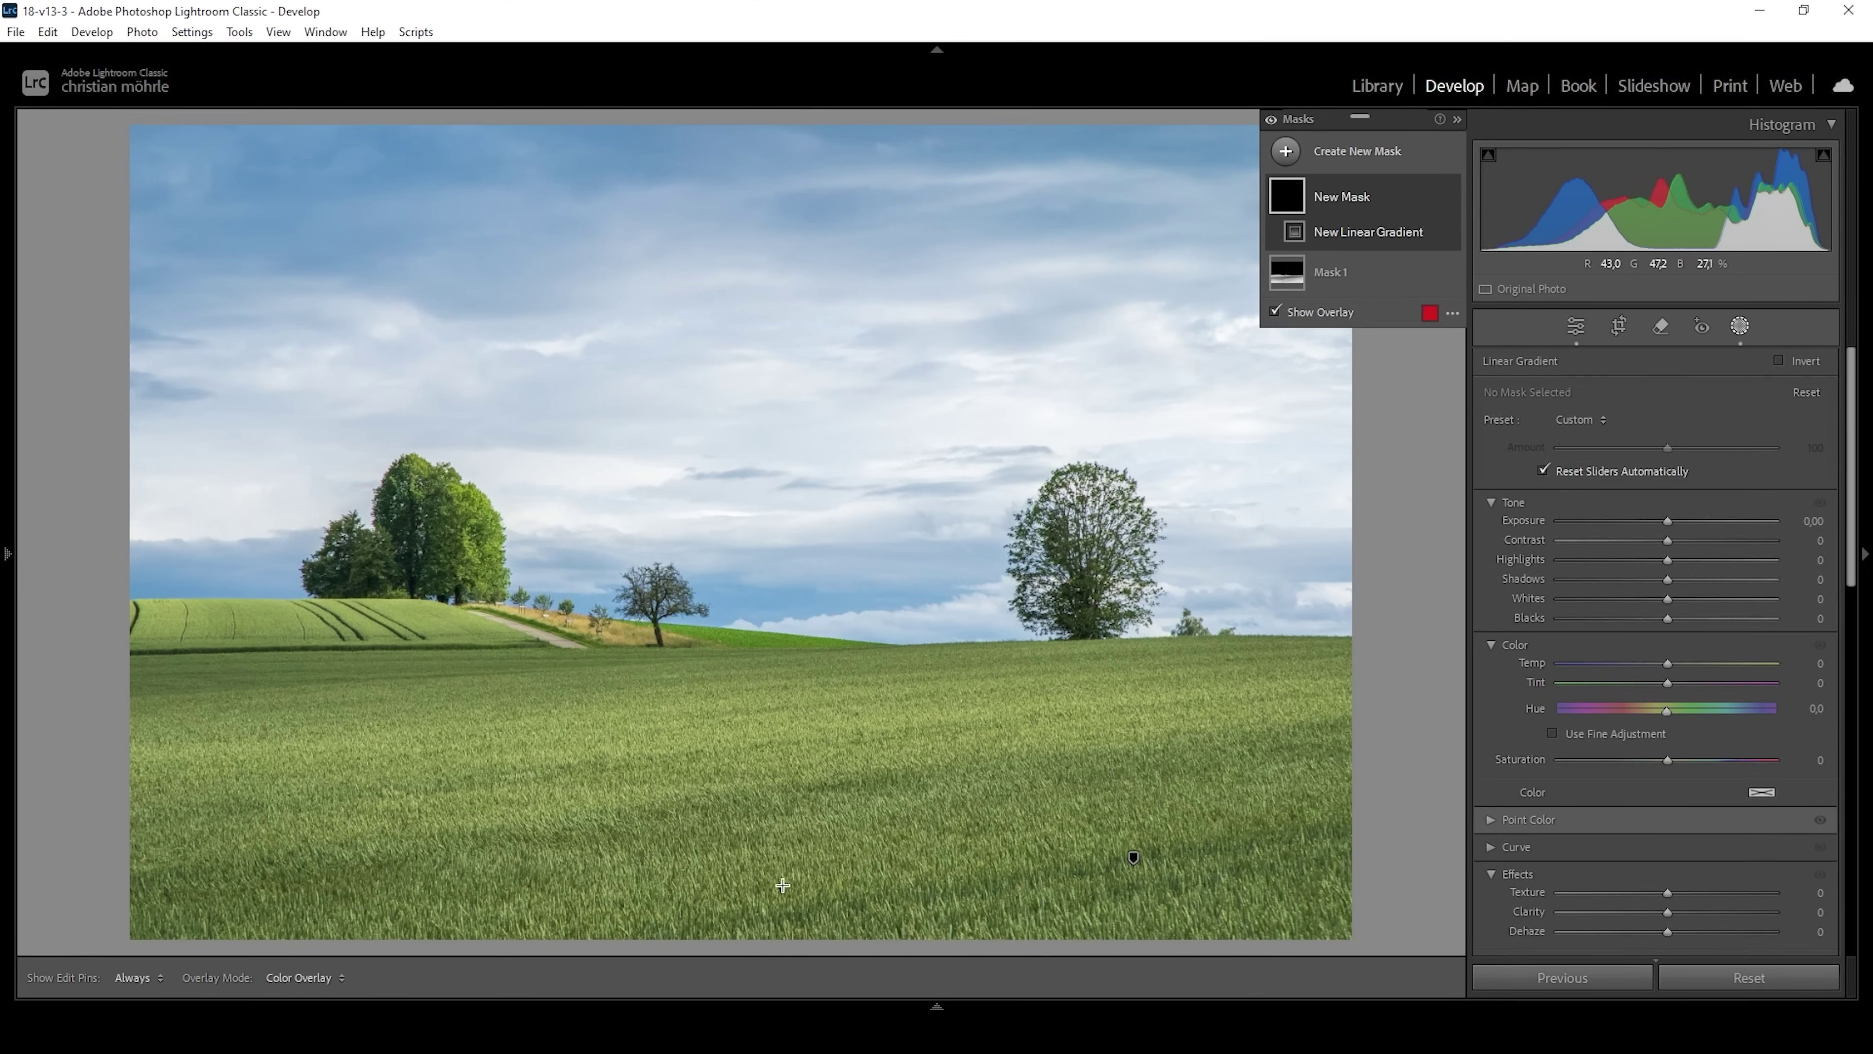
left_click_drag(786, 872, 772, 751)
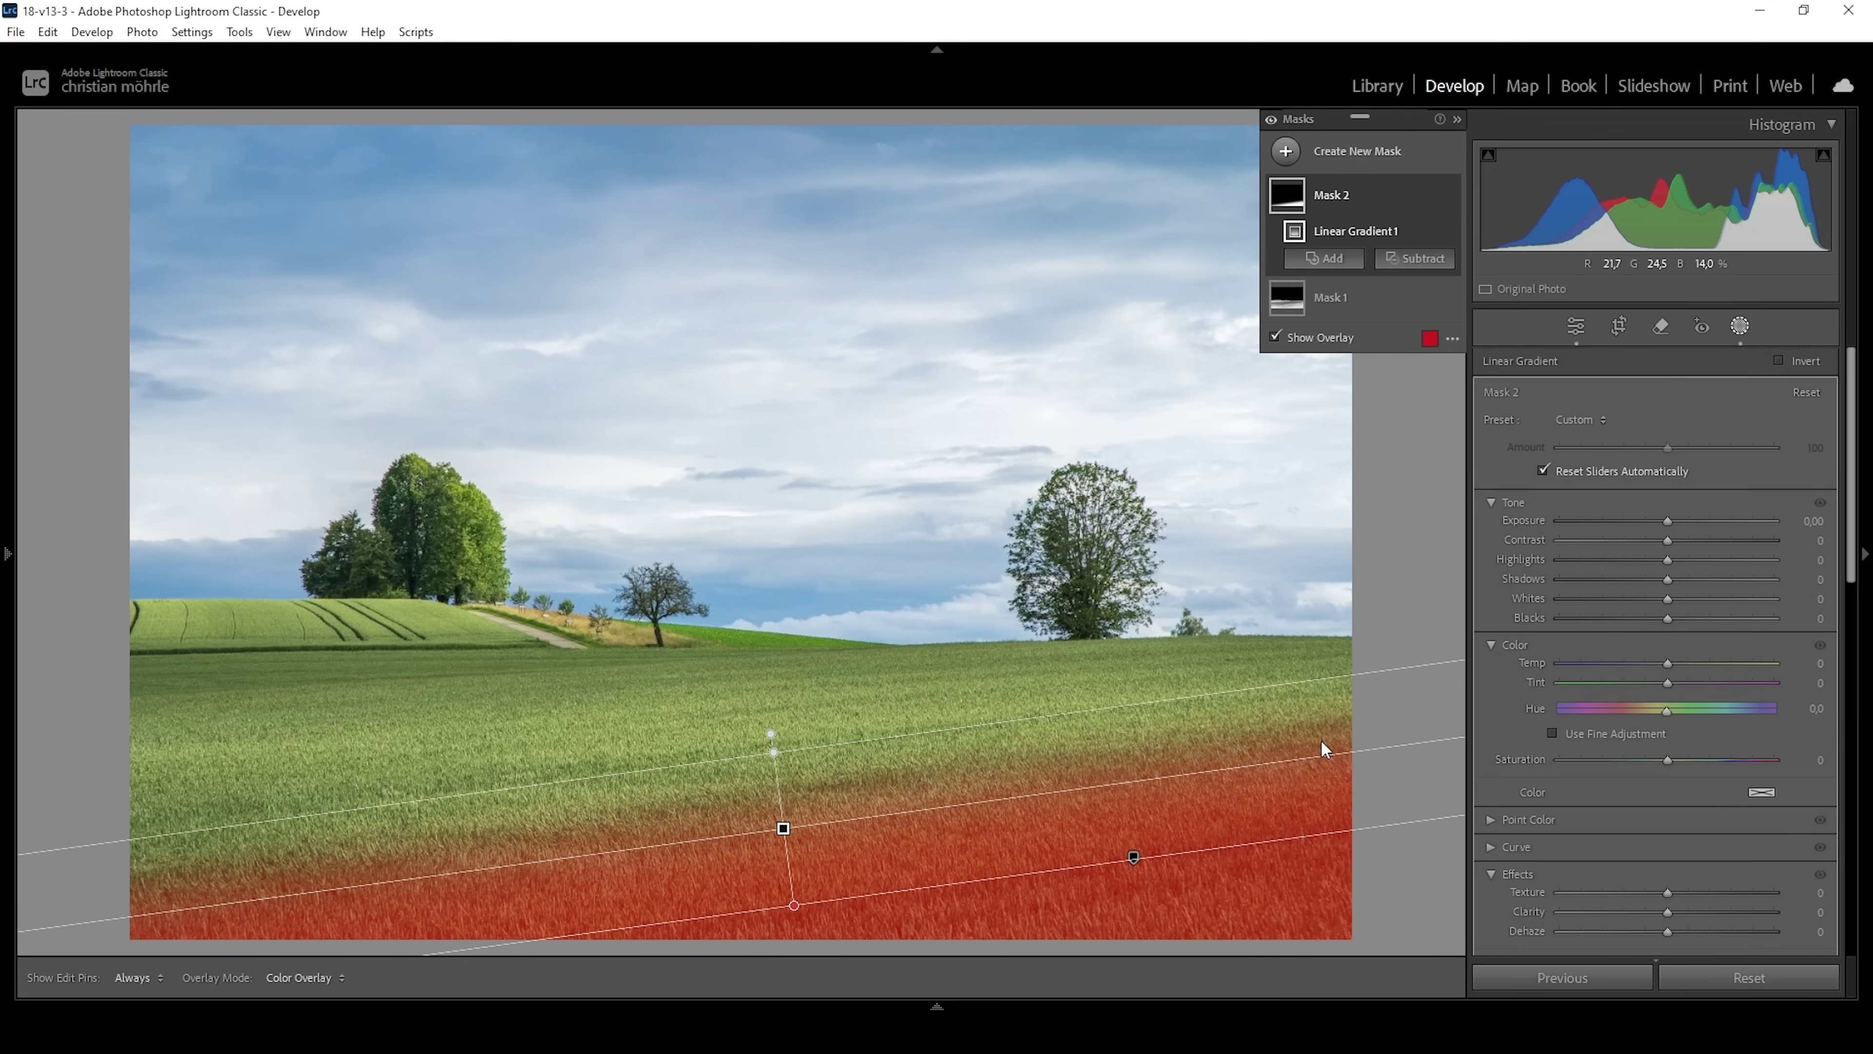
left_click_drag(780, 915, 799, 949)
left_click_drag(768, 750, 764, 737)
left_click_drag(796, 952, 816, 1009)
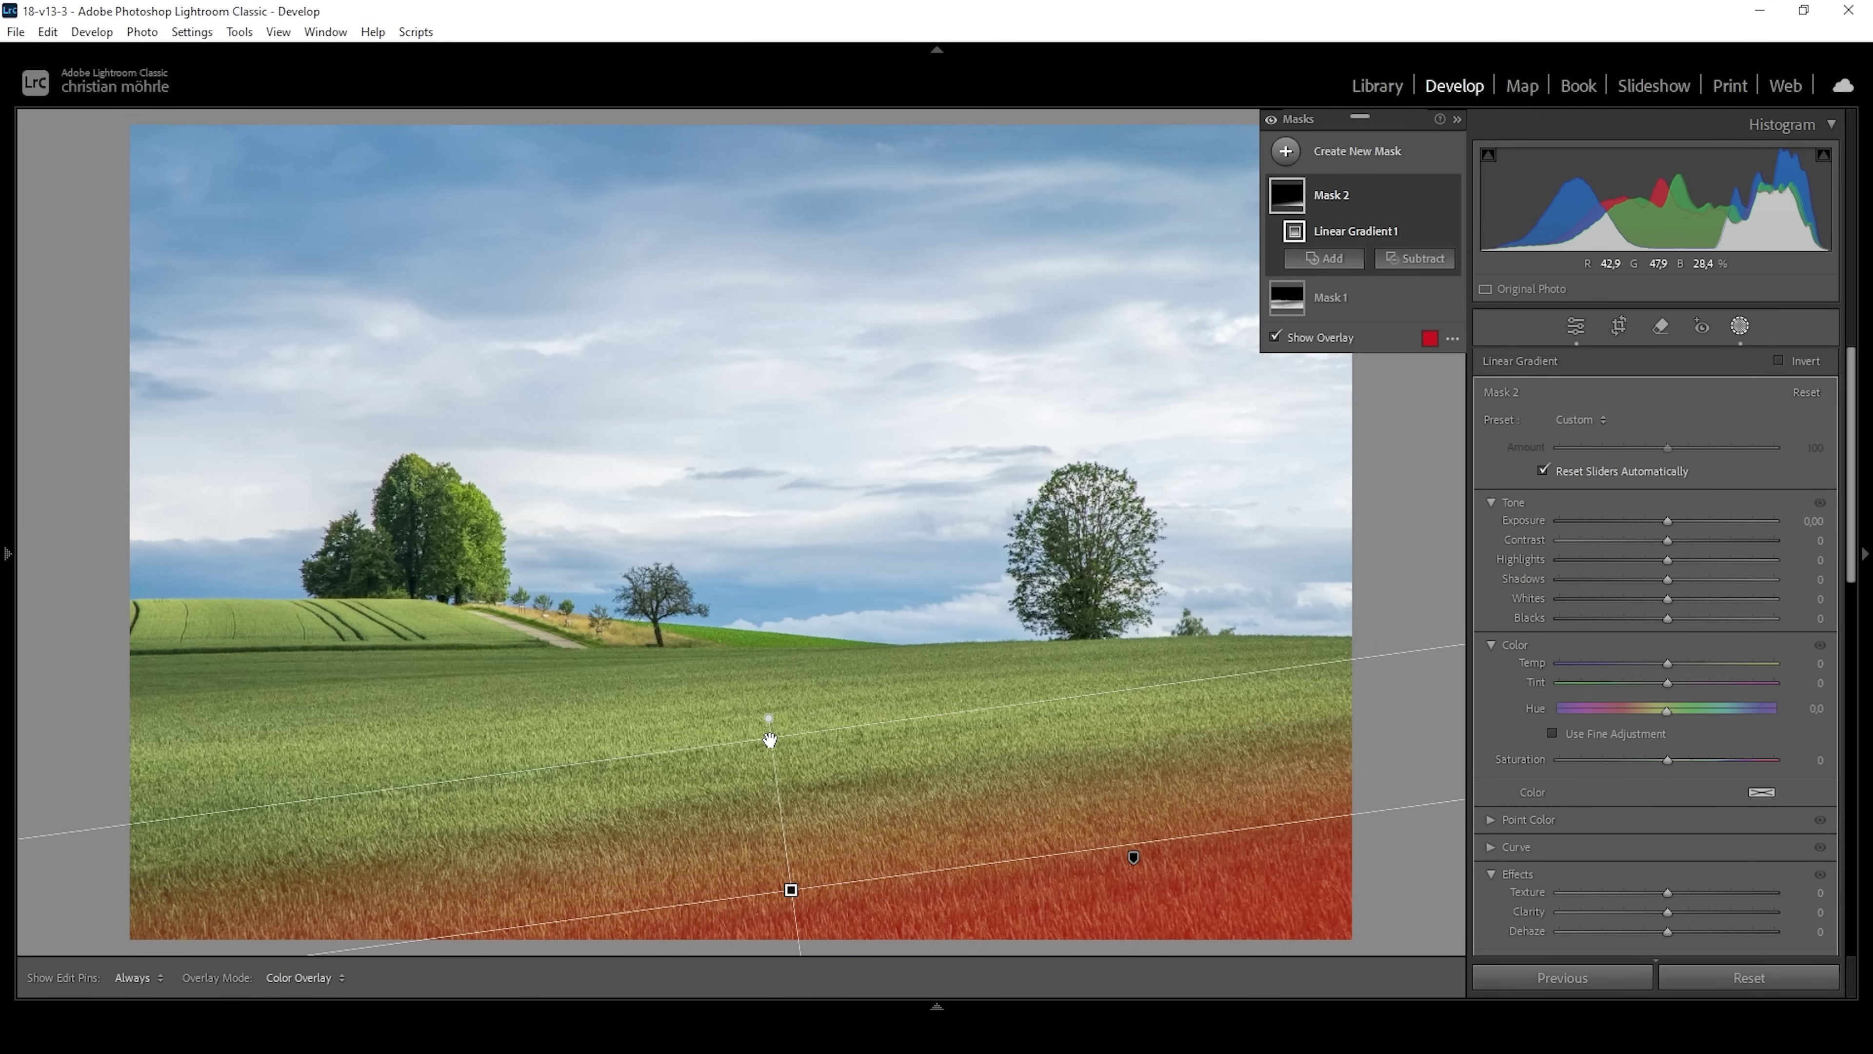
left_click_drag(770, 738, 767, 714)
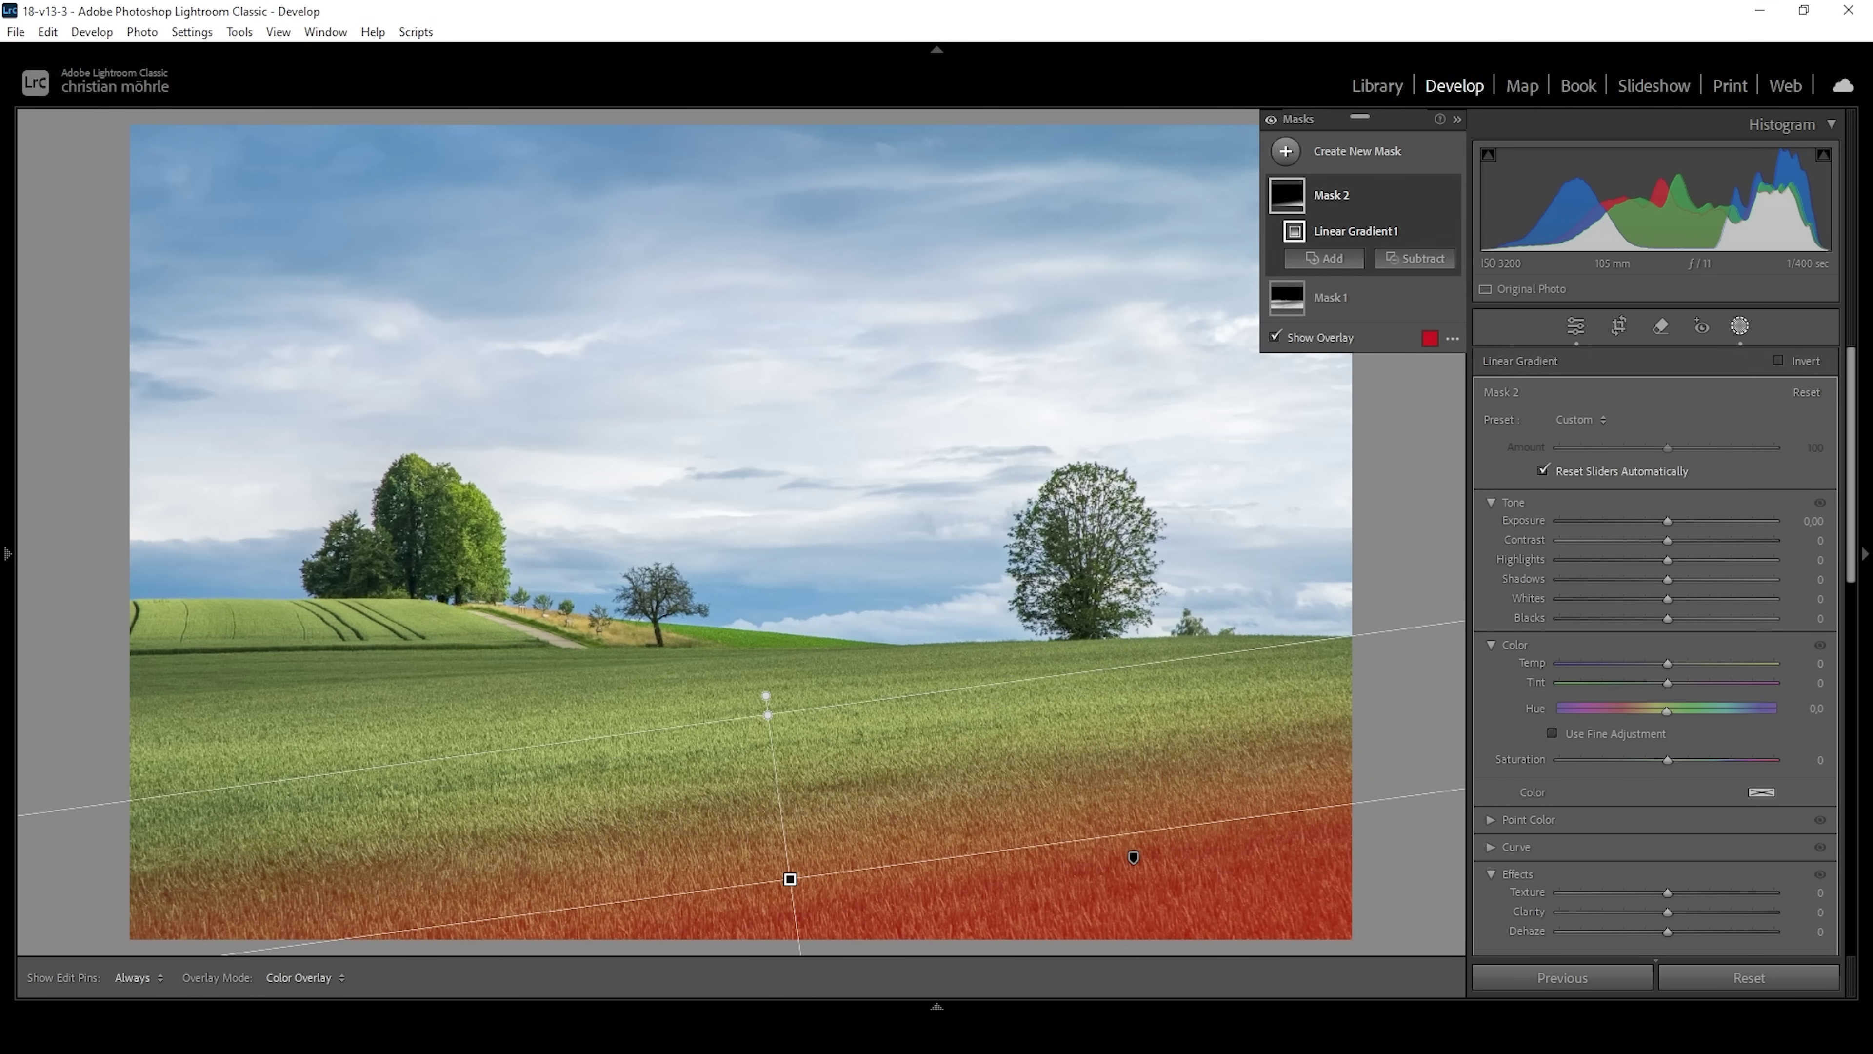
left_click_drag(1667, 521, 1636, 521)
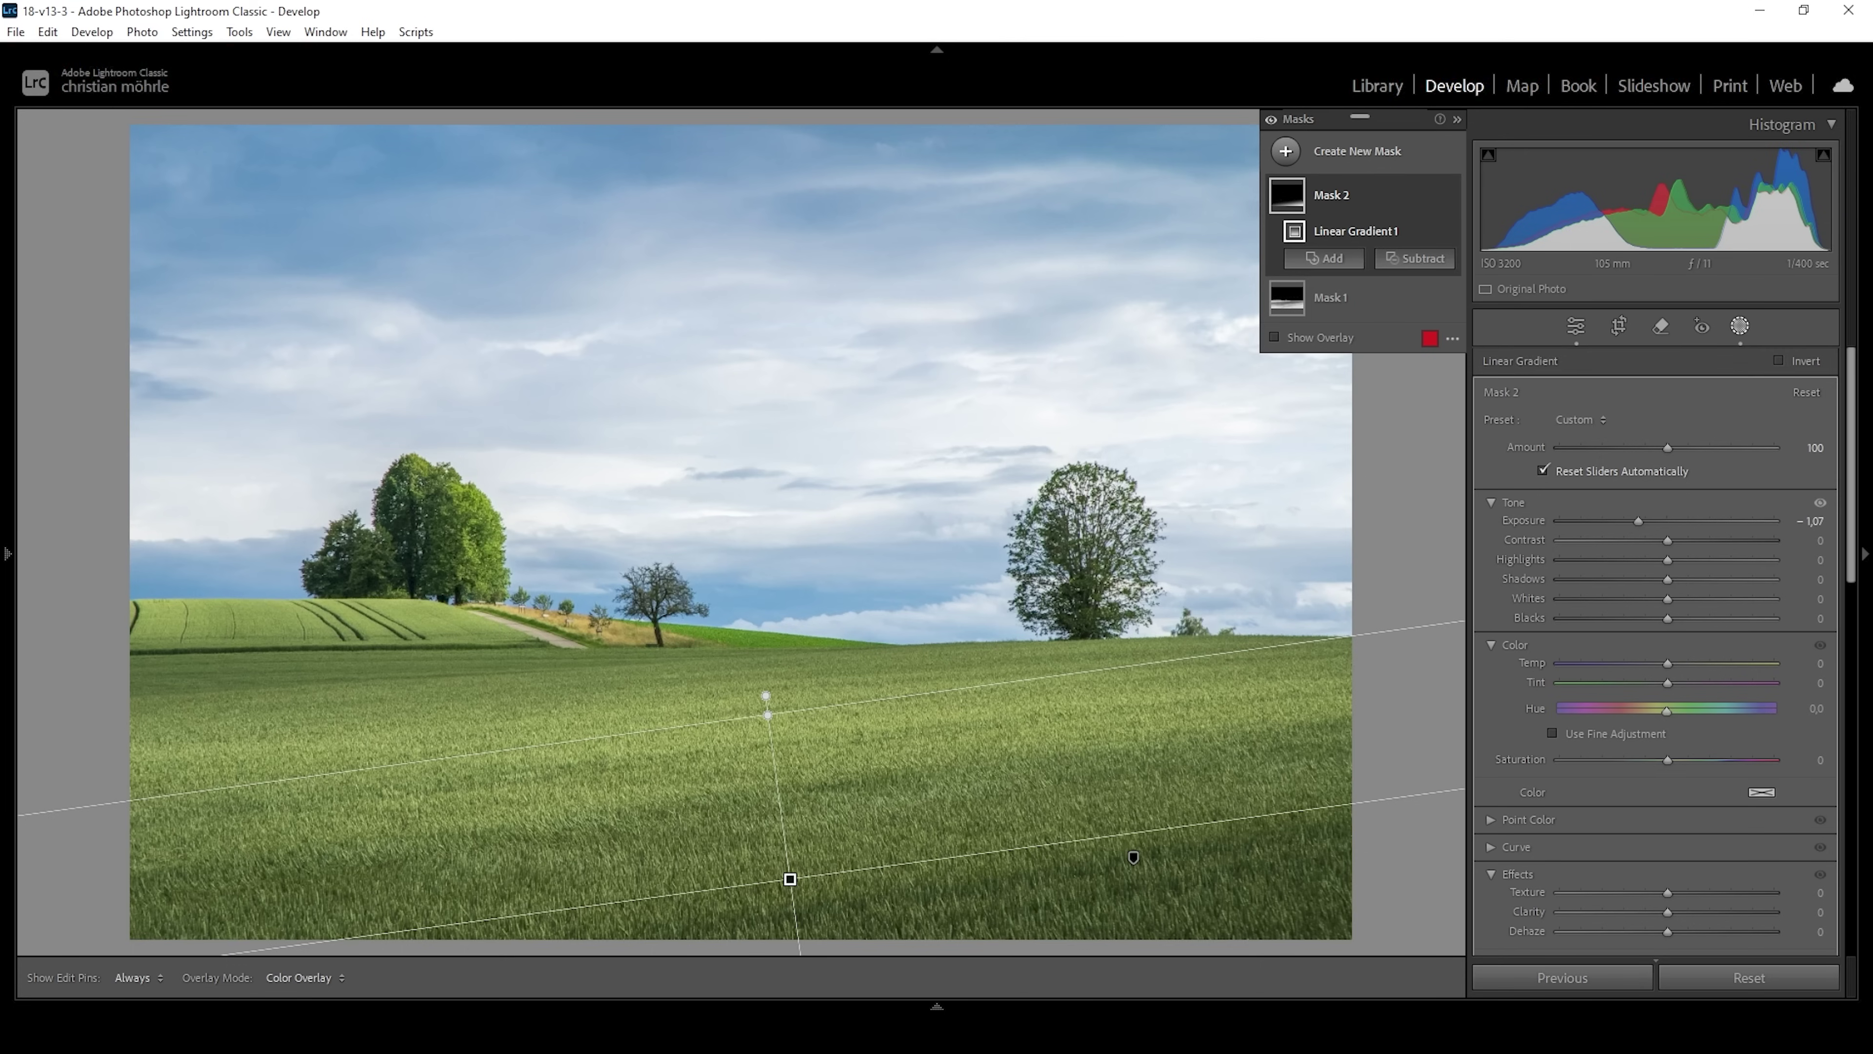
Step: Add a linear gradient below the horizon and subtract a lower gradient from it
left_click(1285, 151)
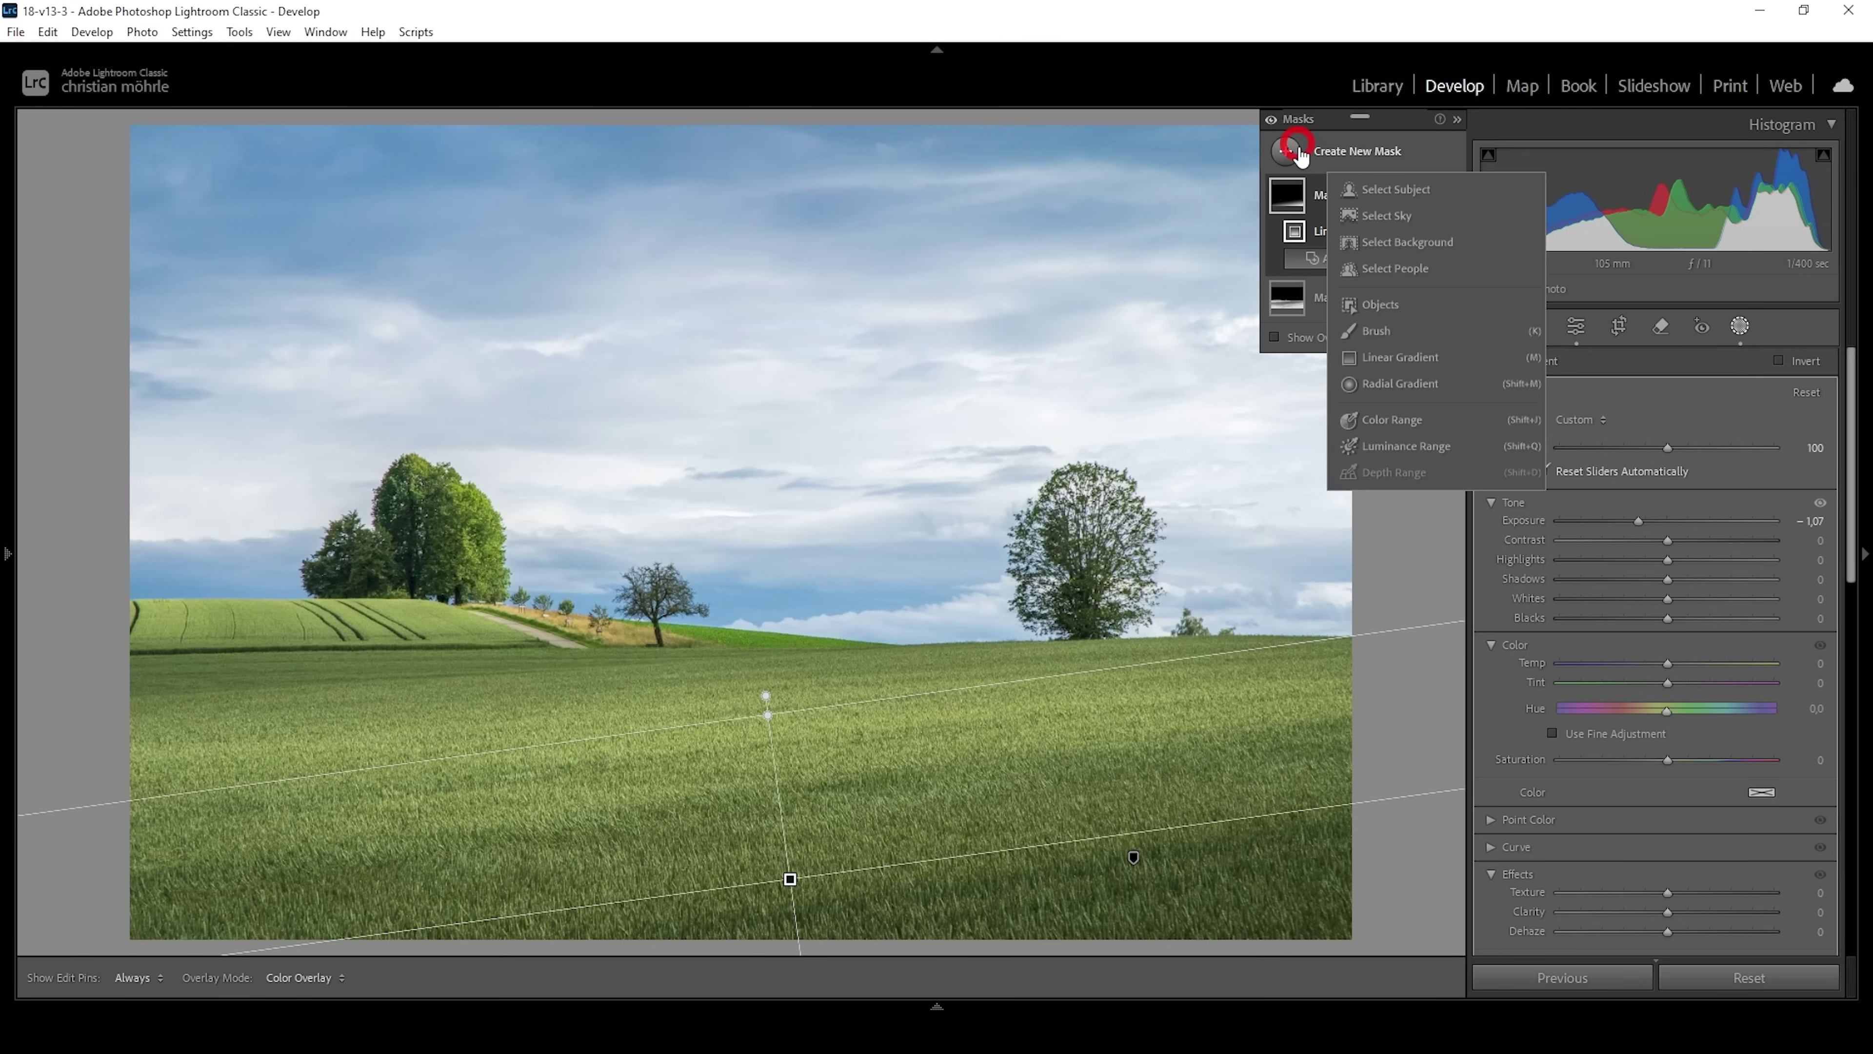
left_click(1396, 359)
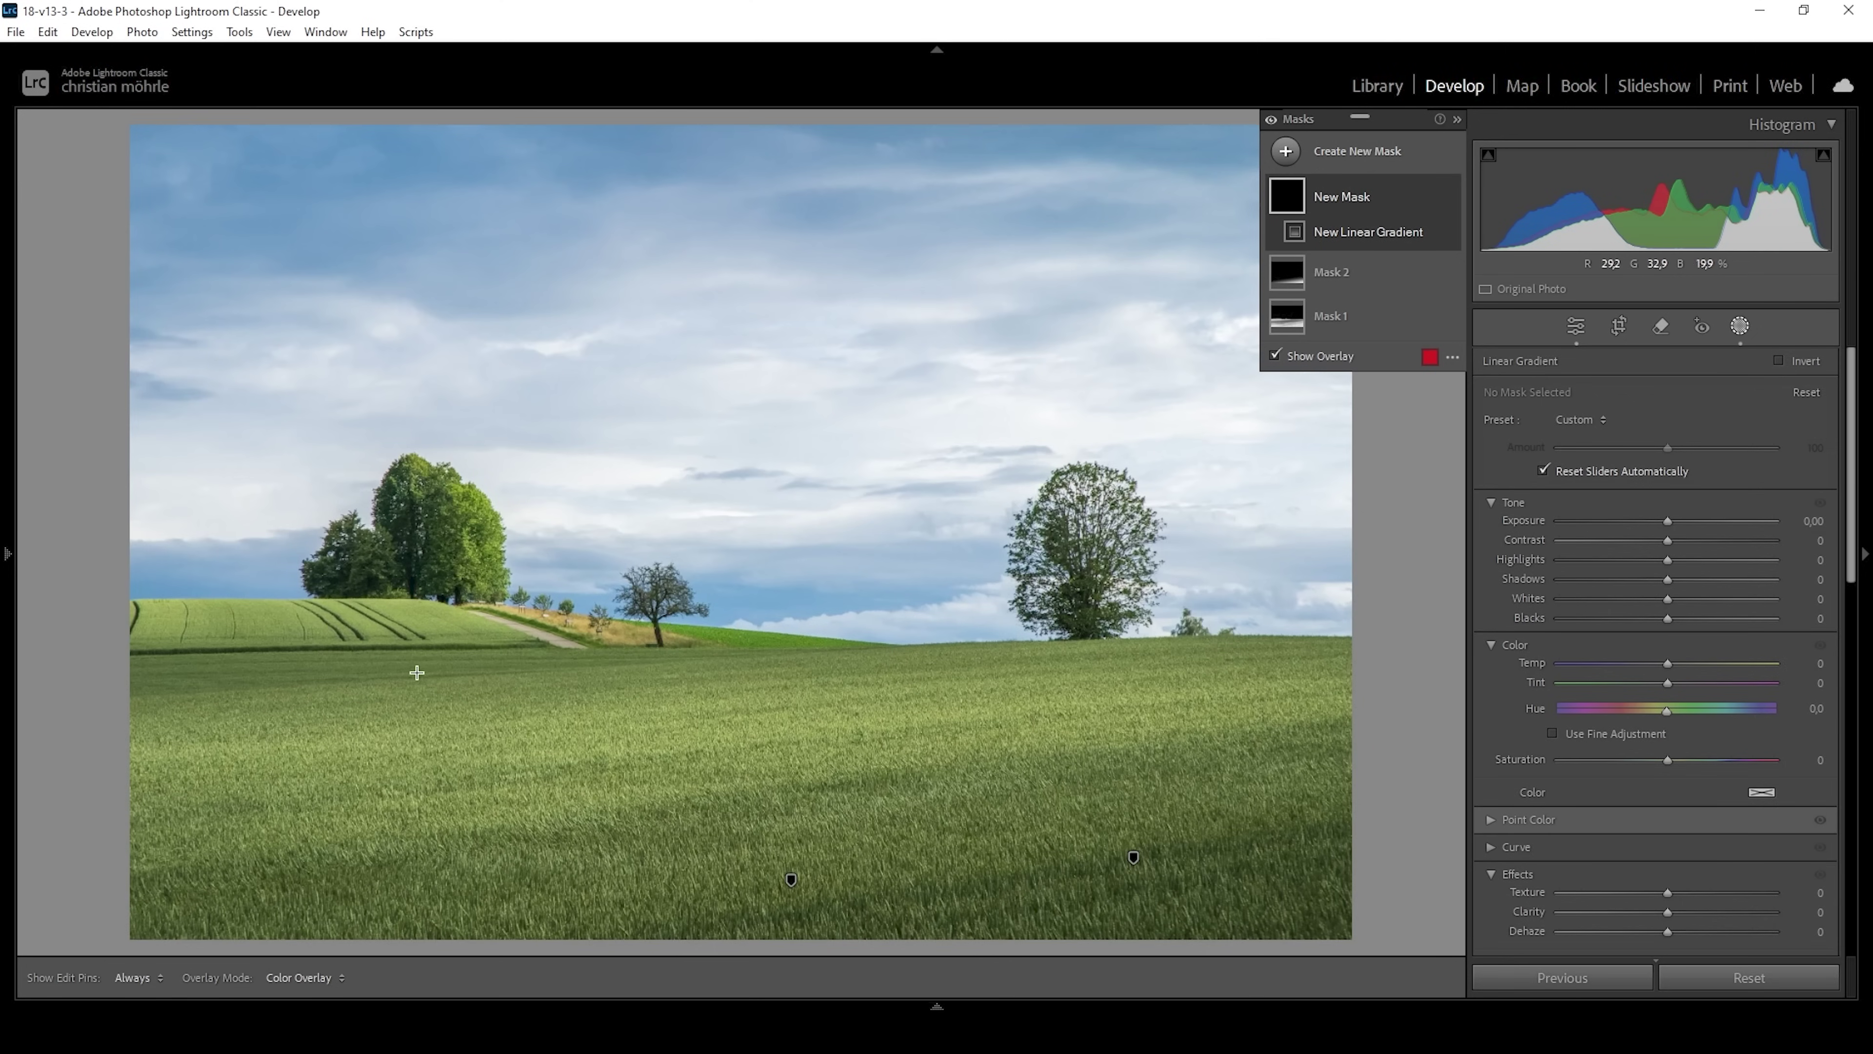
left_click_drag(429, 683, 426, 620)
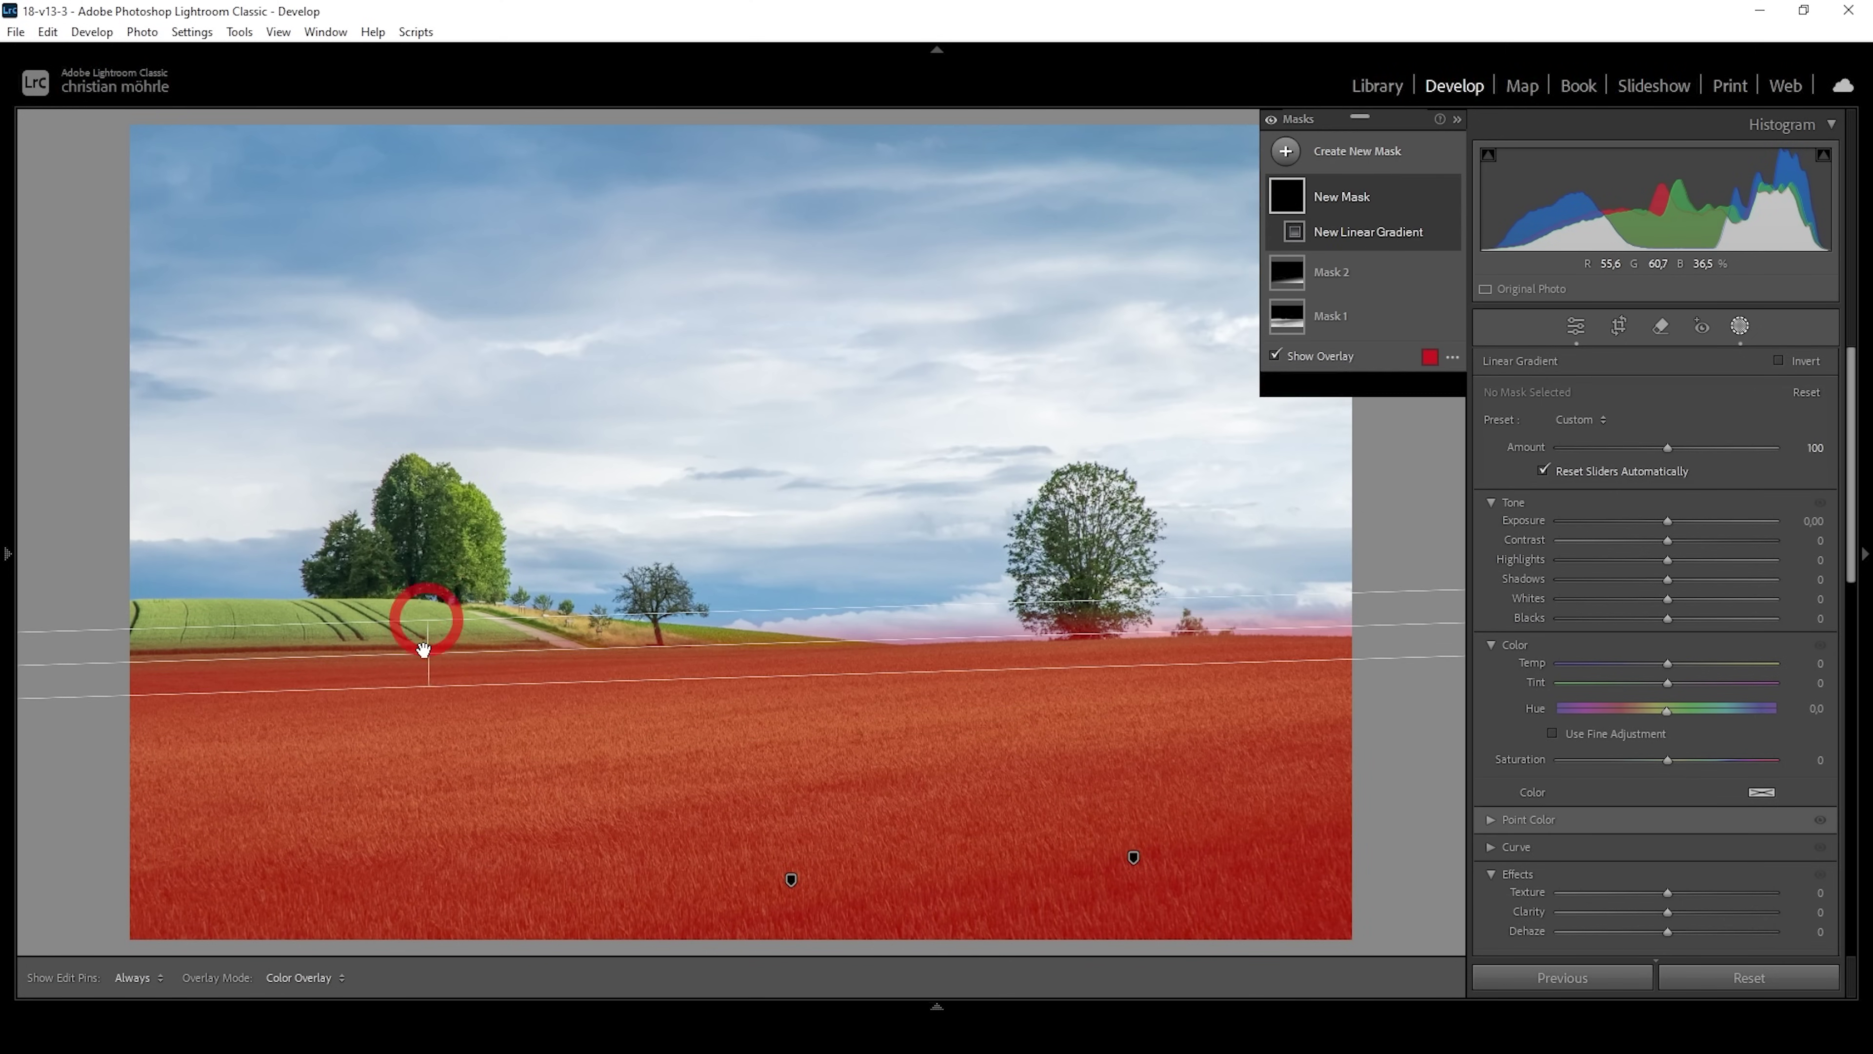
left_click_drag(426, 686, 420, 616)
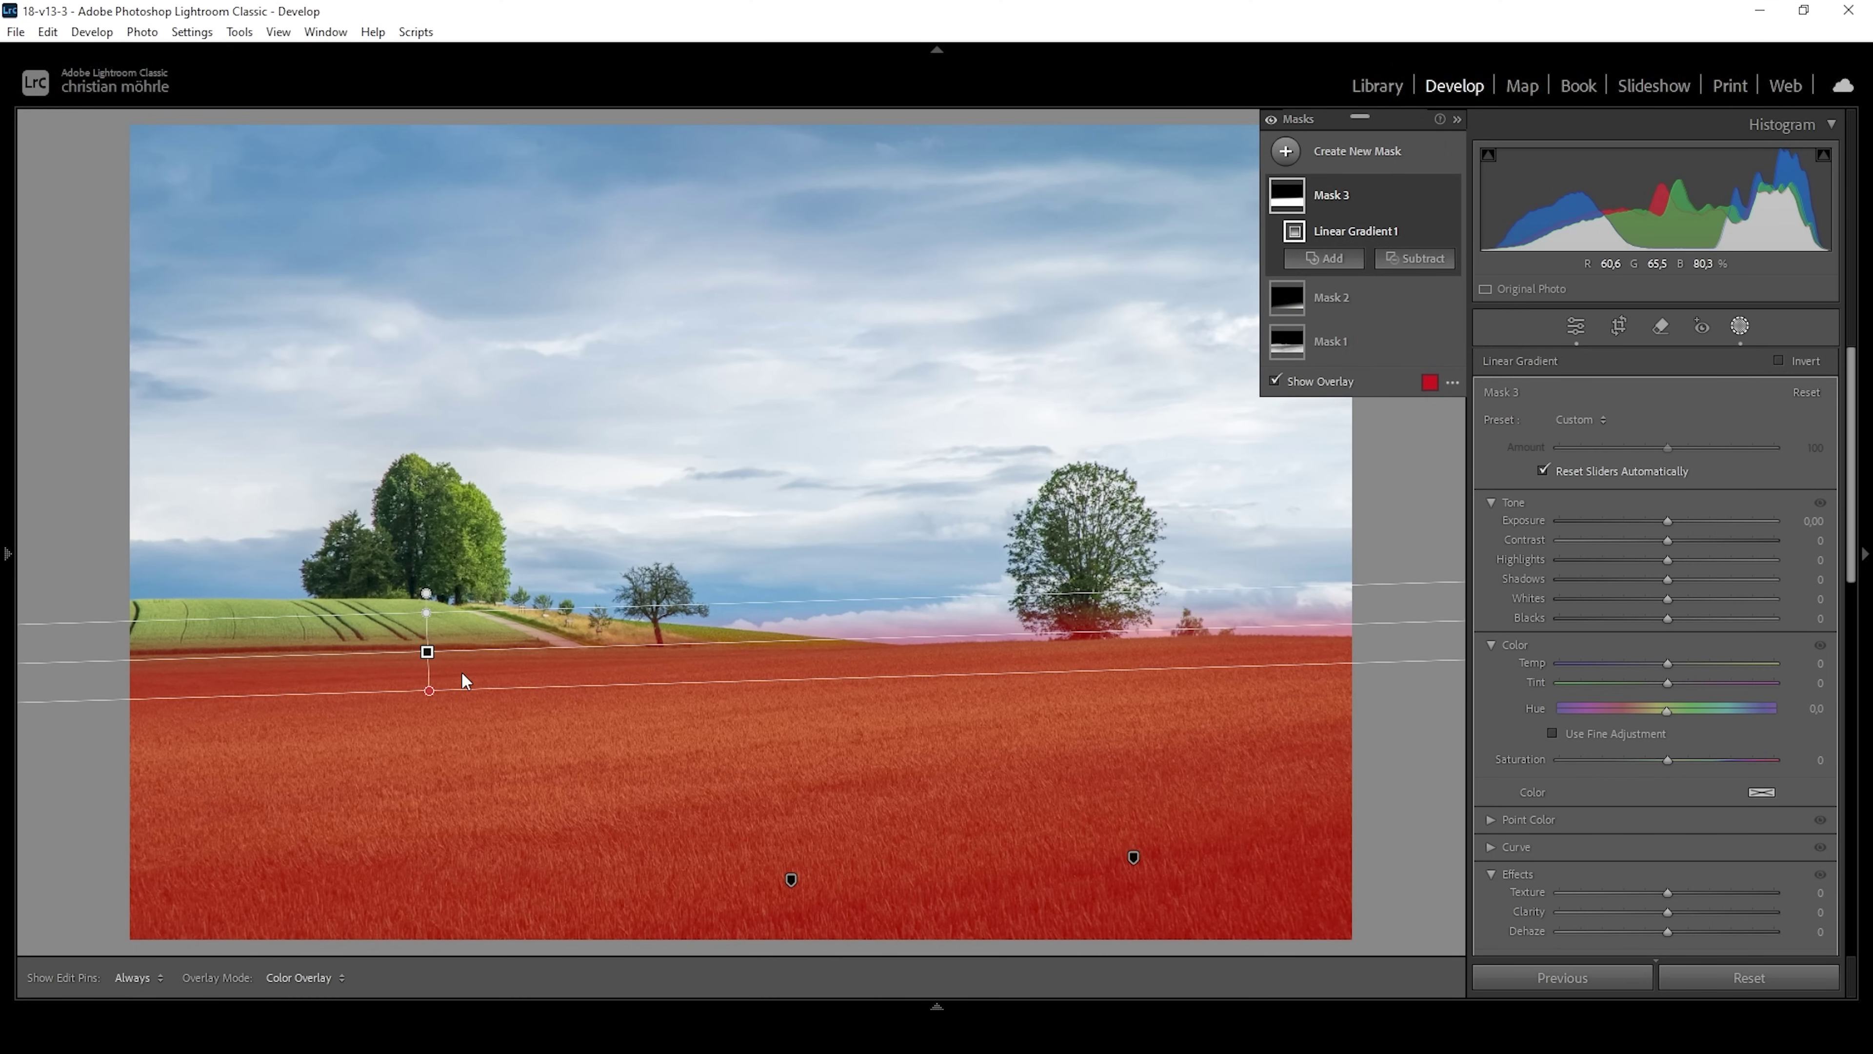
left_click(1410, 259)
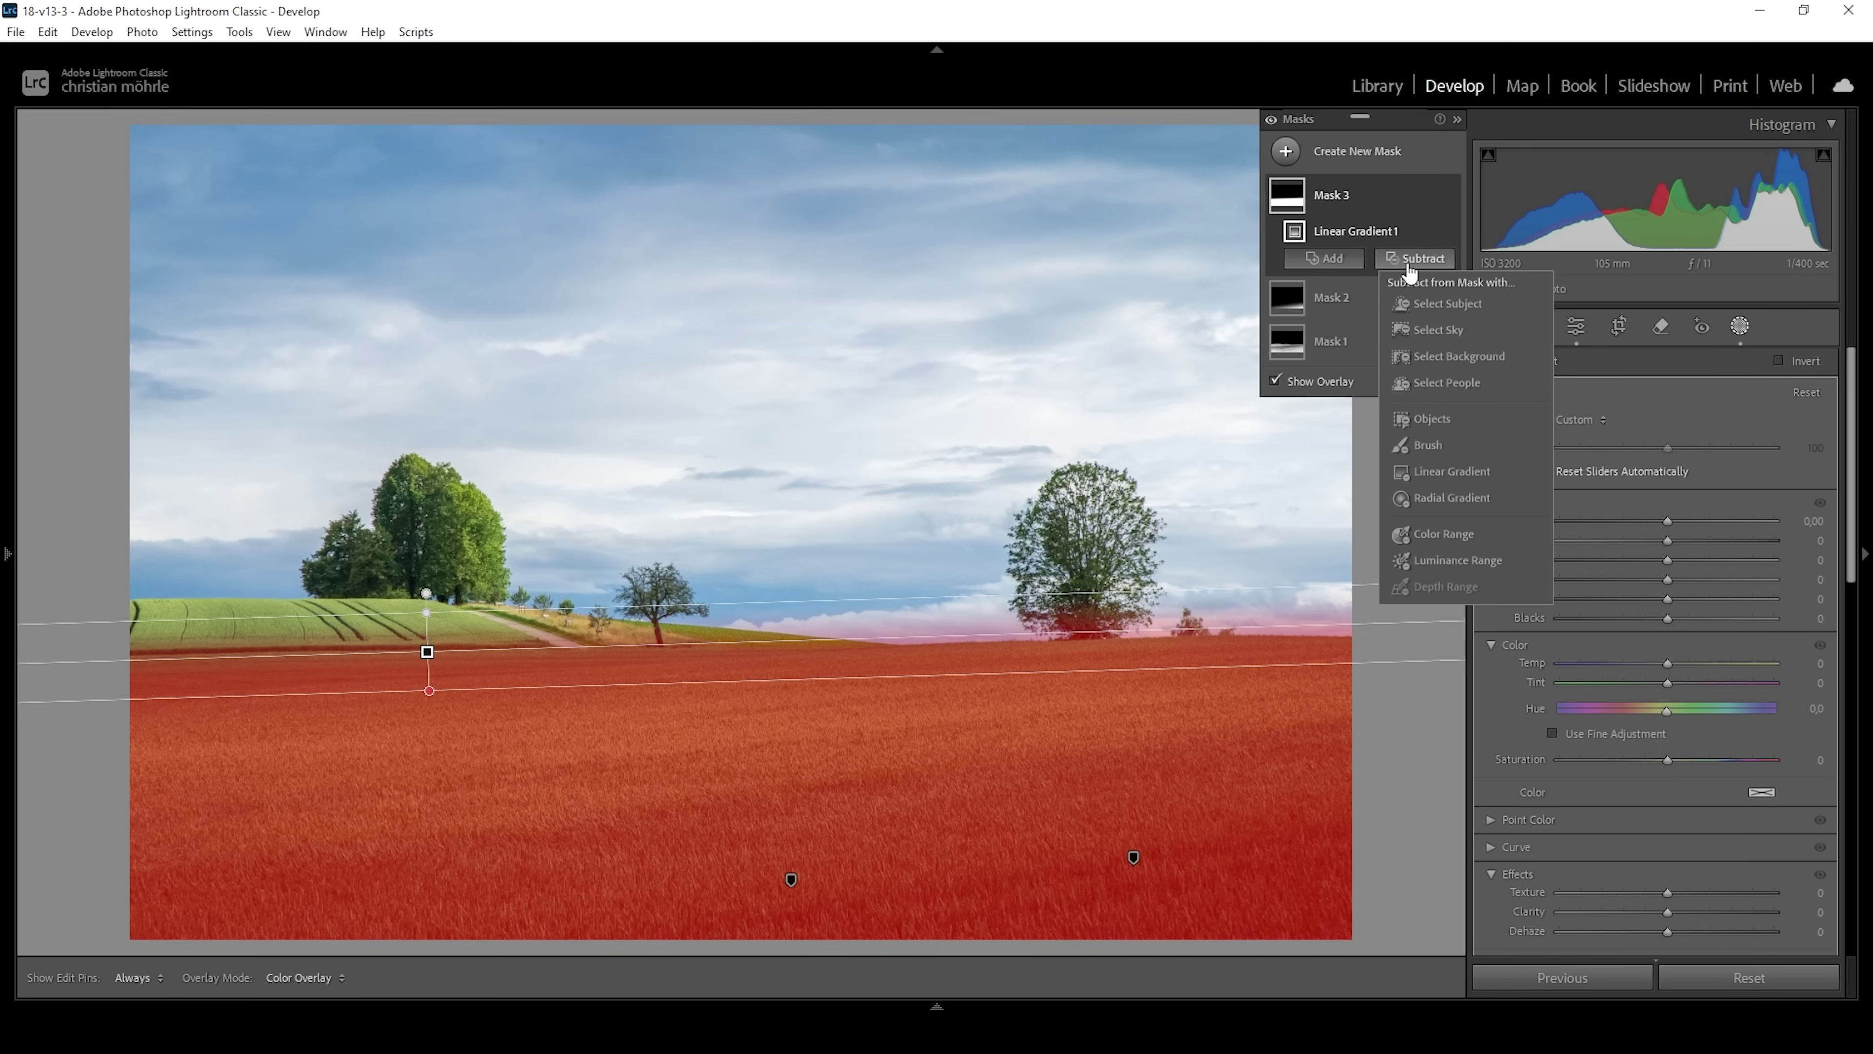
left_click(1417, 470)
left_click_drag(536, 812, 583, 693)
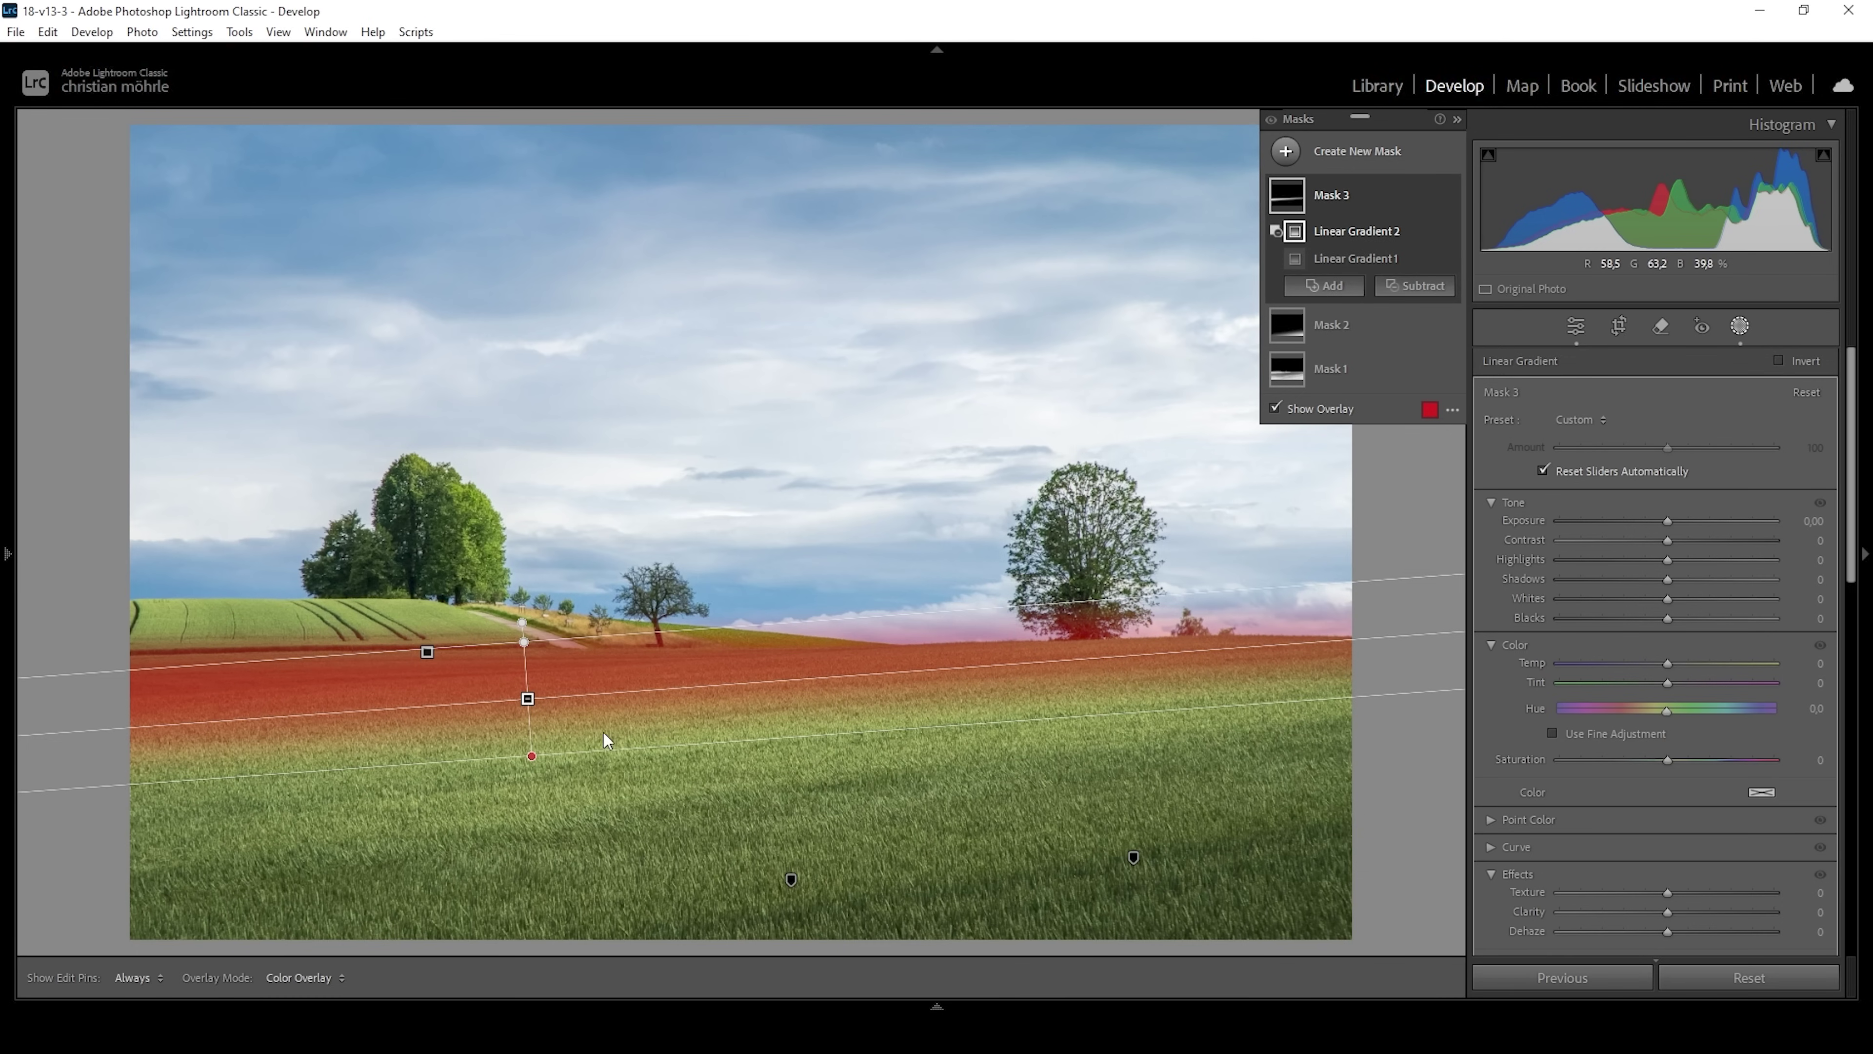
left_click_drag(523, 644, 521, 622)
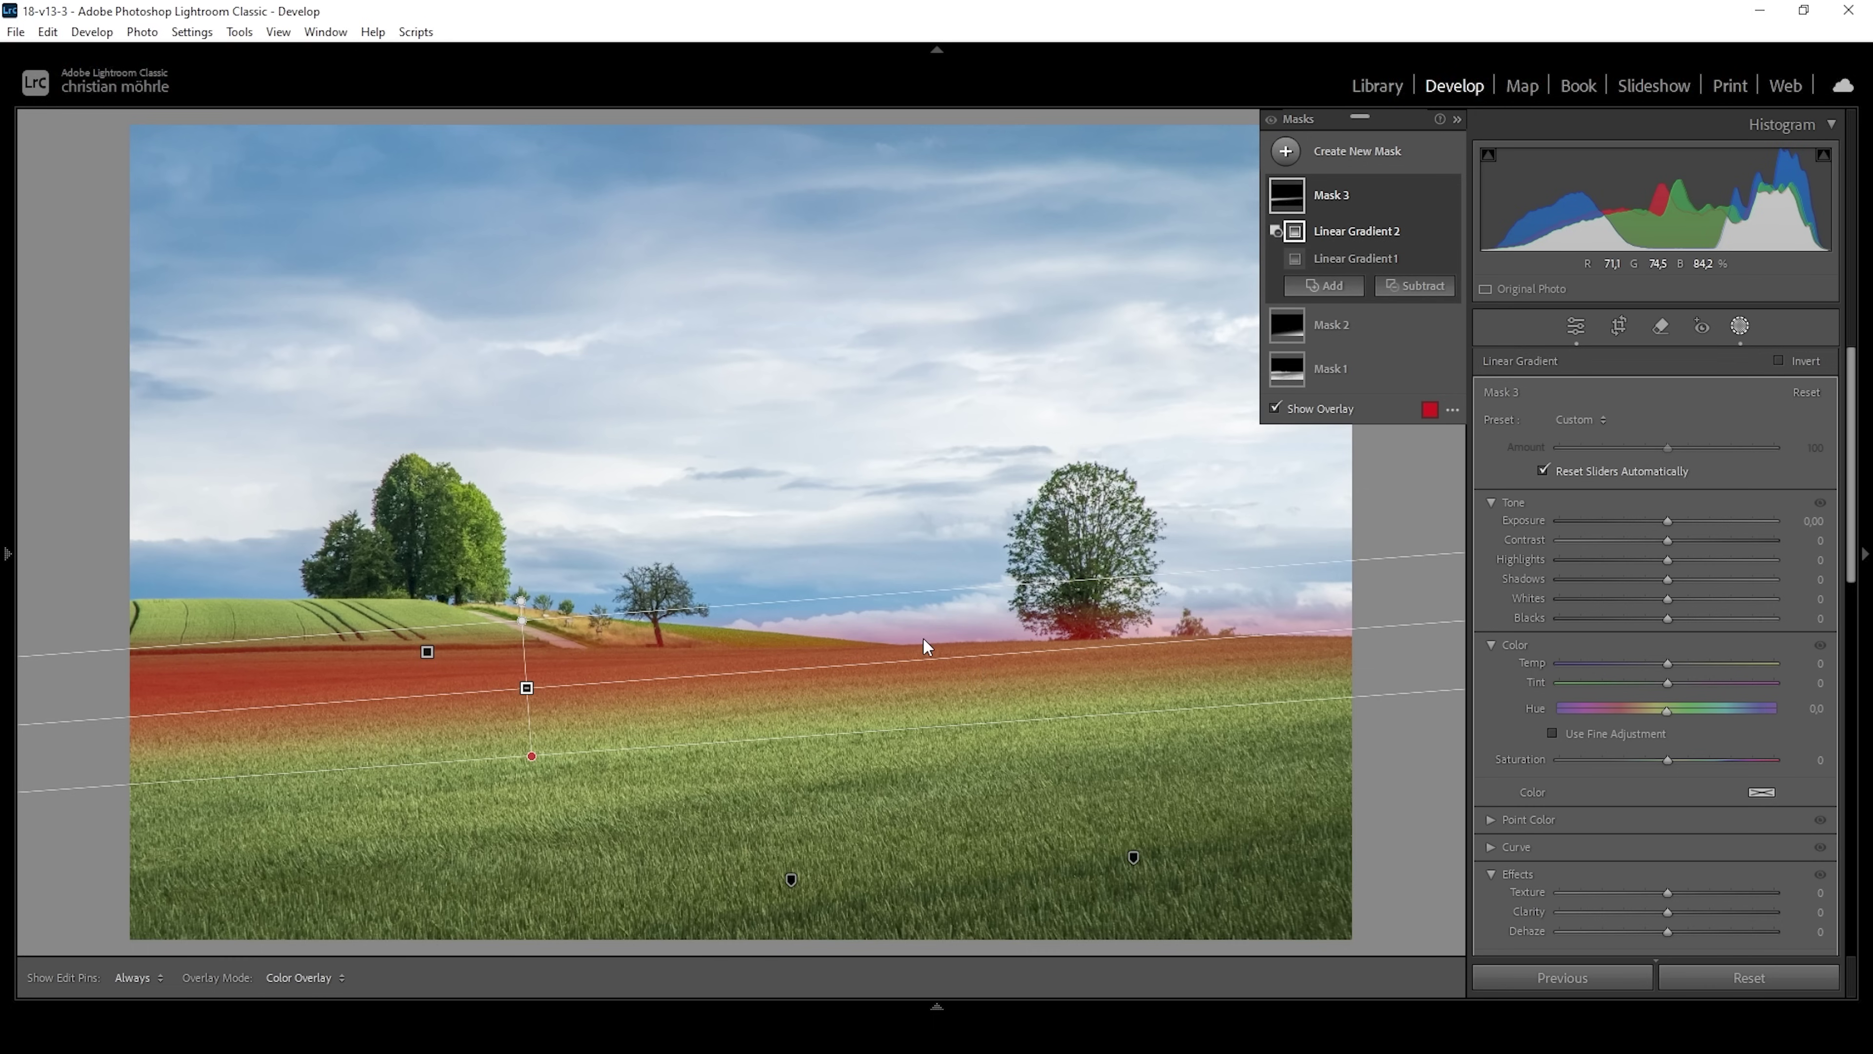
Step: Subtract the sky and brush off the right-hand tree, then set Exposure to −1.28
left_click(1420, 287)
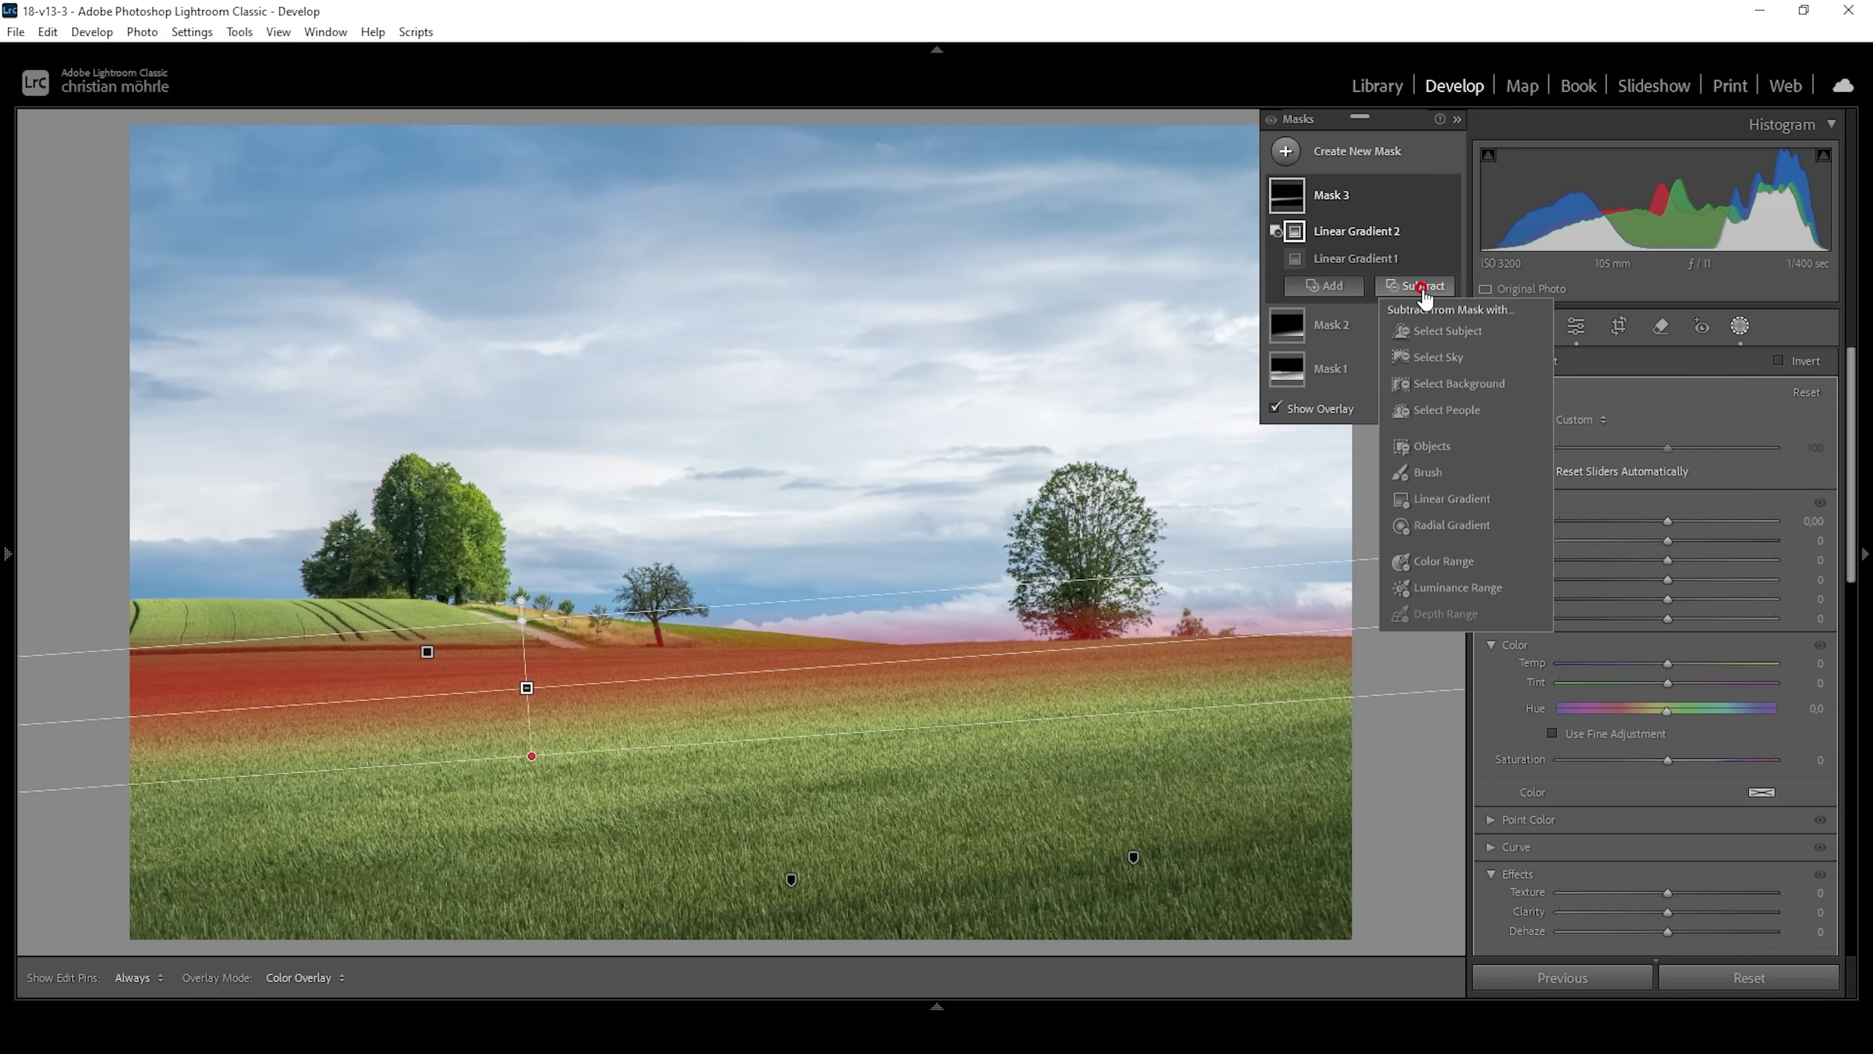
left_click(1431, 357)
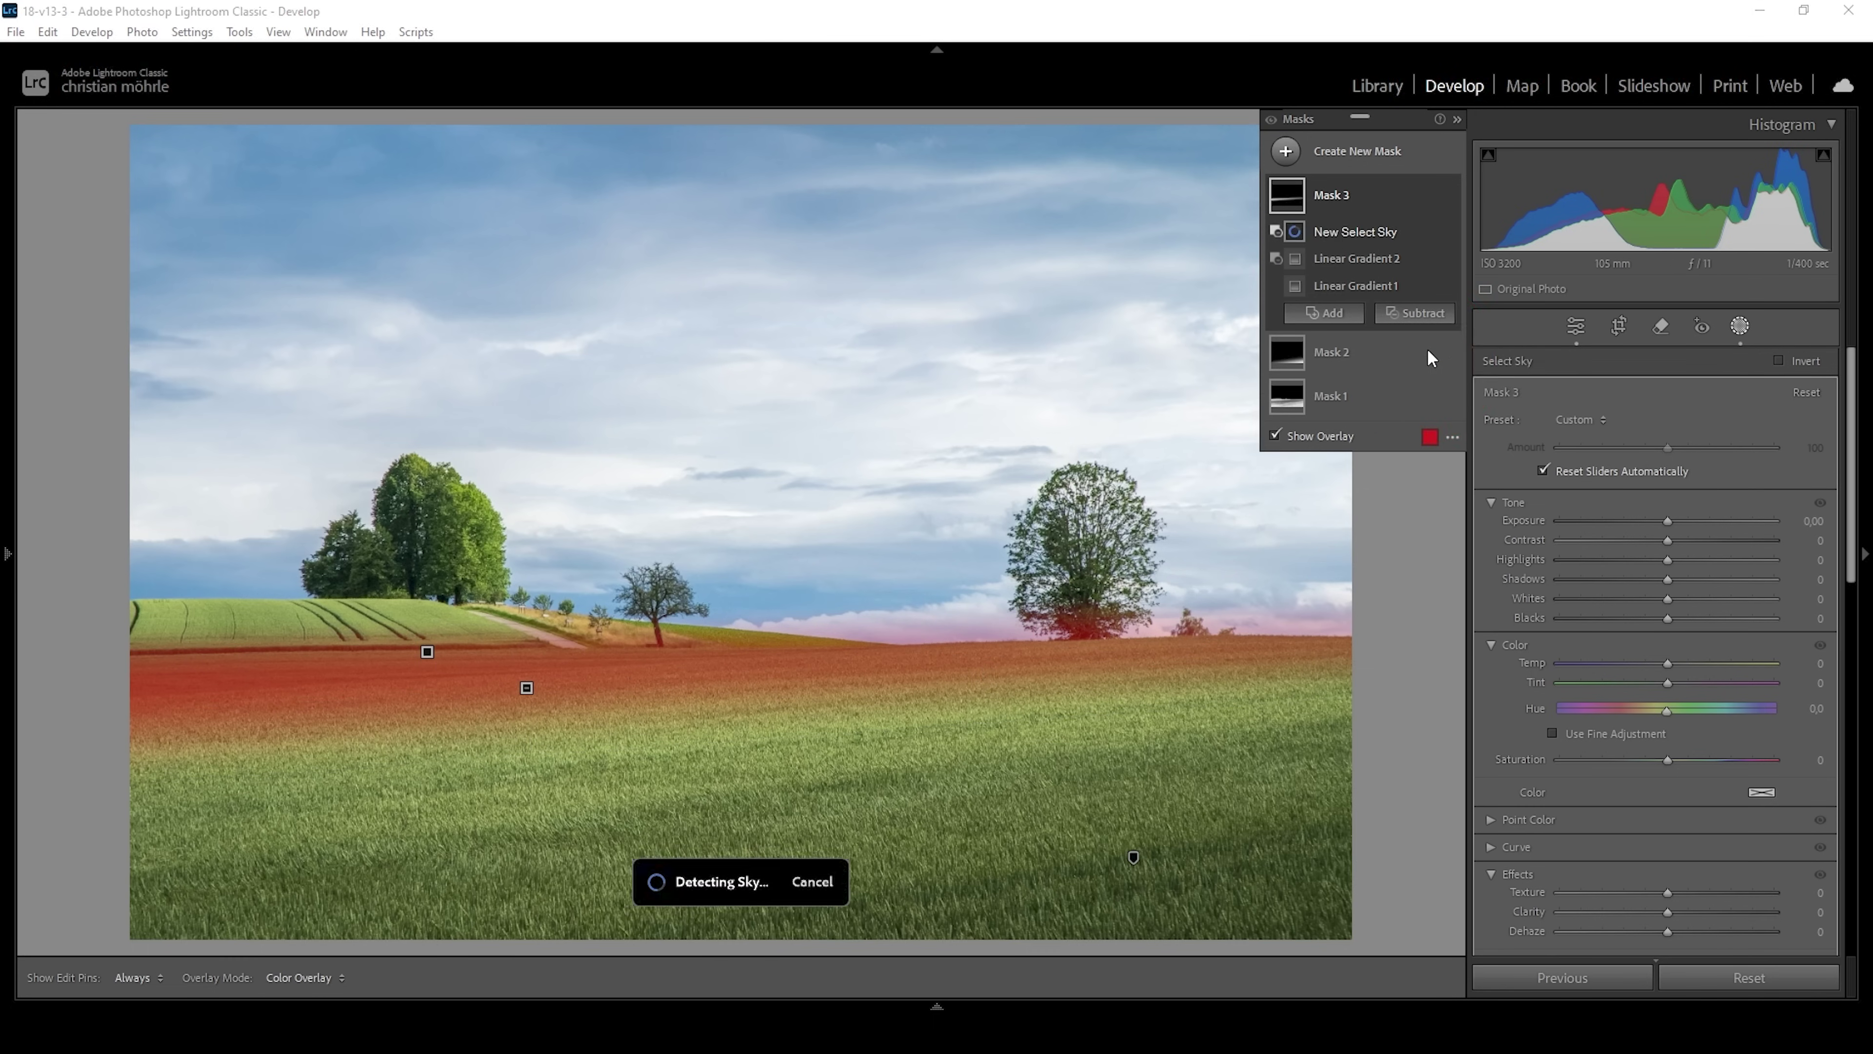
left_click(1416, 314)
left_click(1438, 495)
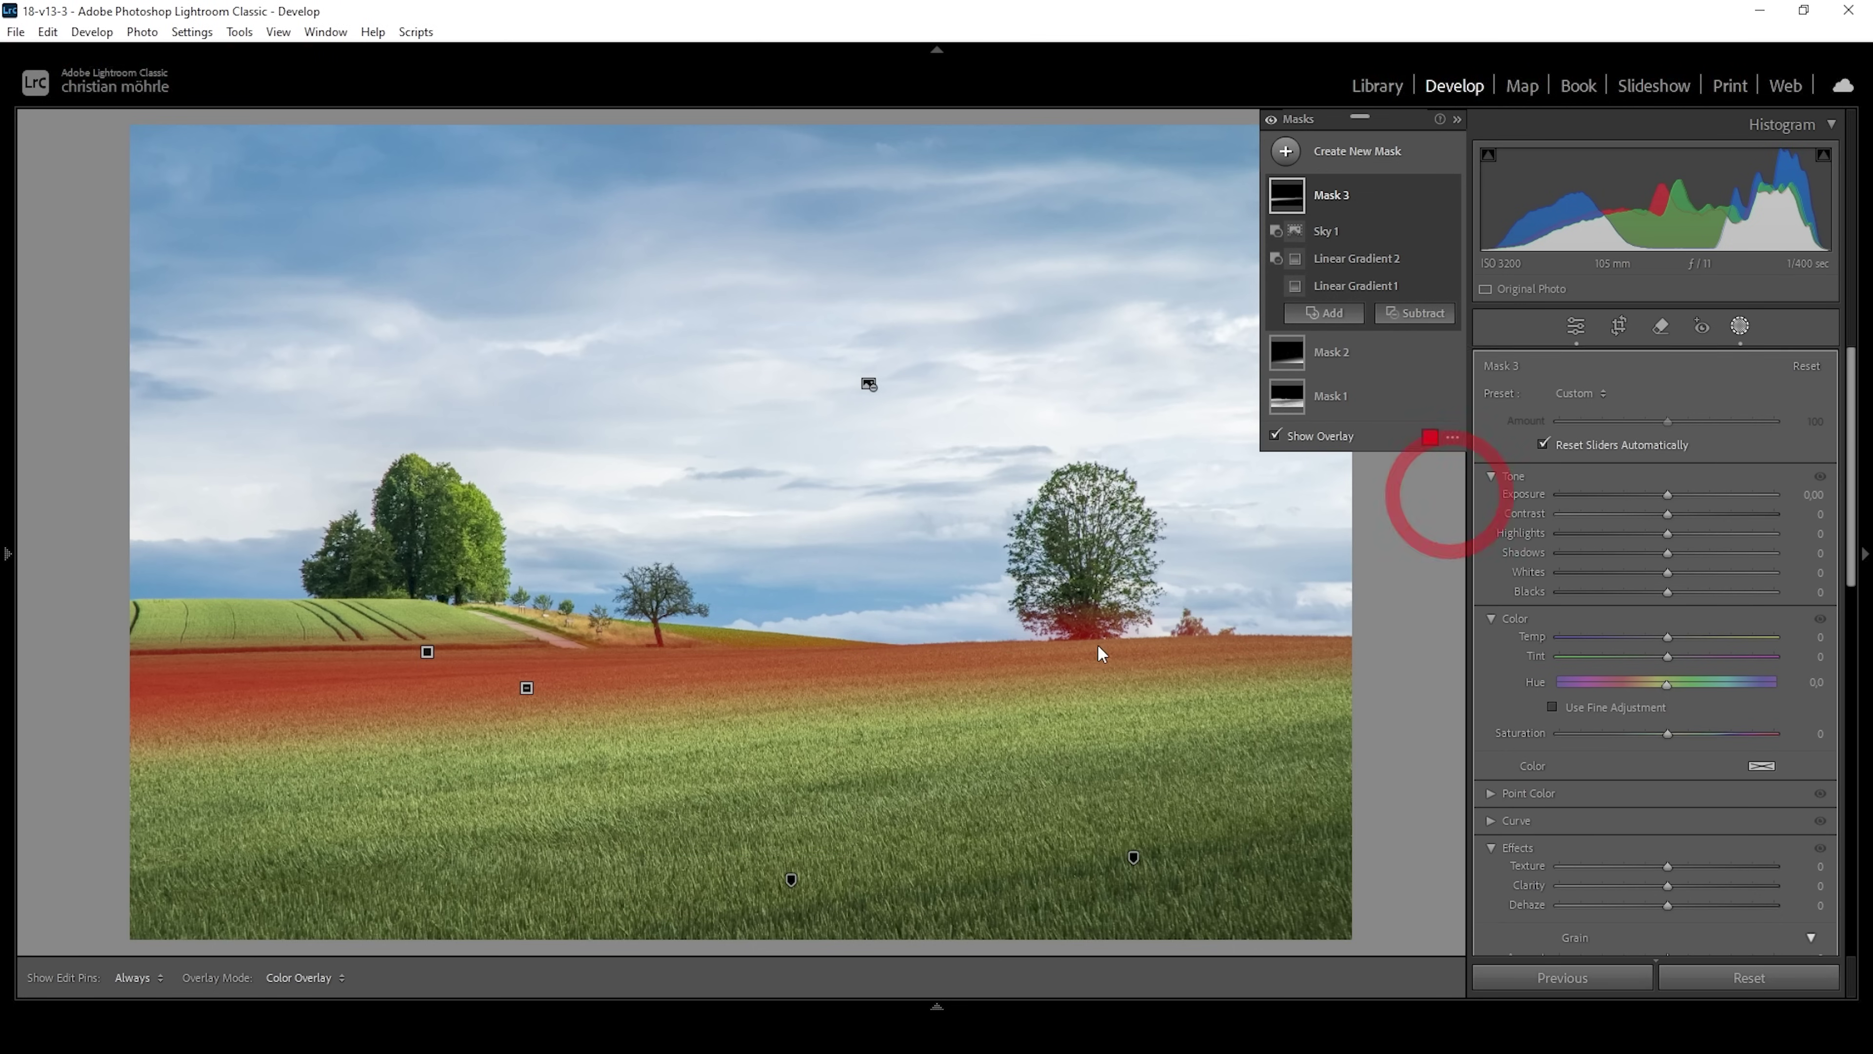
key("h")
left_click_drag(1040, 602, 1121, 605)
key("h")
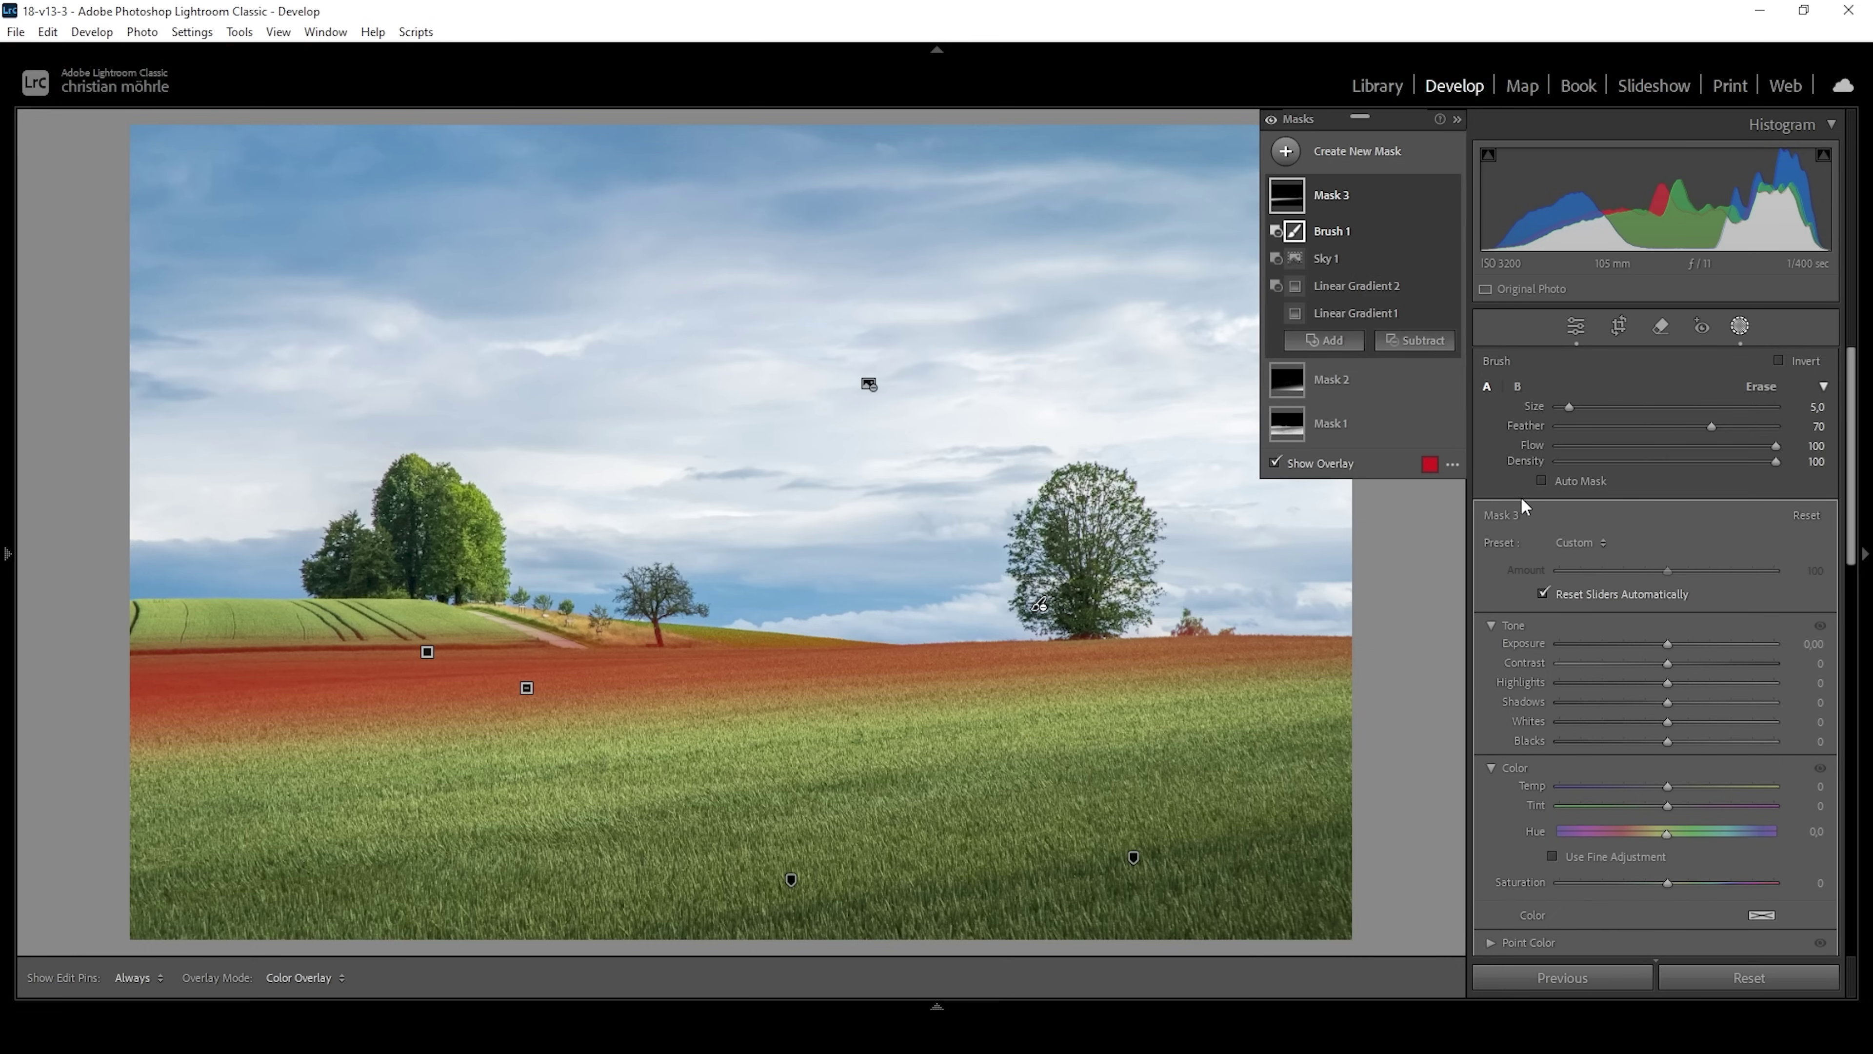
left_click_drag(1667, 640, 1632, 641)
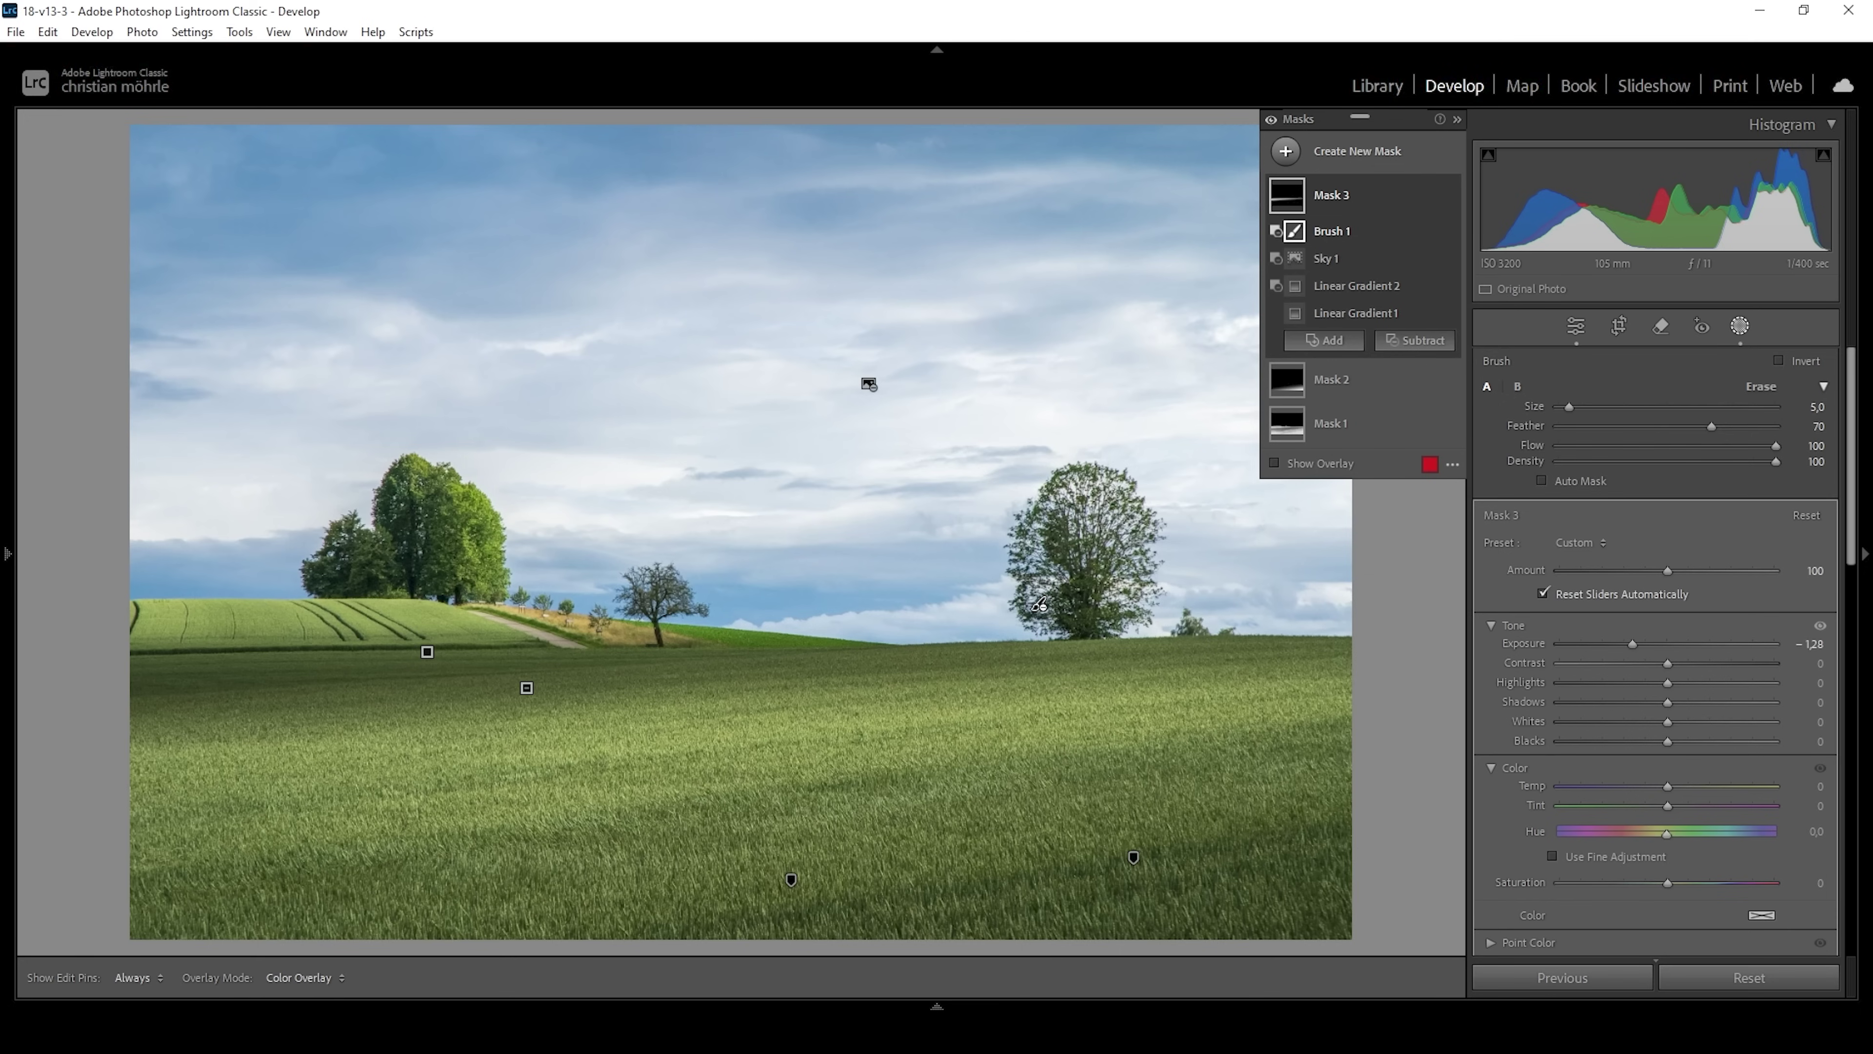
left_click(1284, 152)
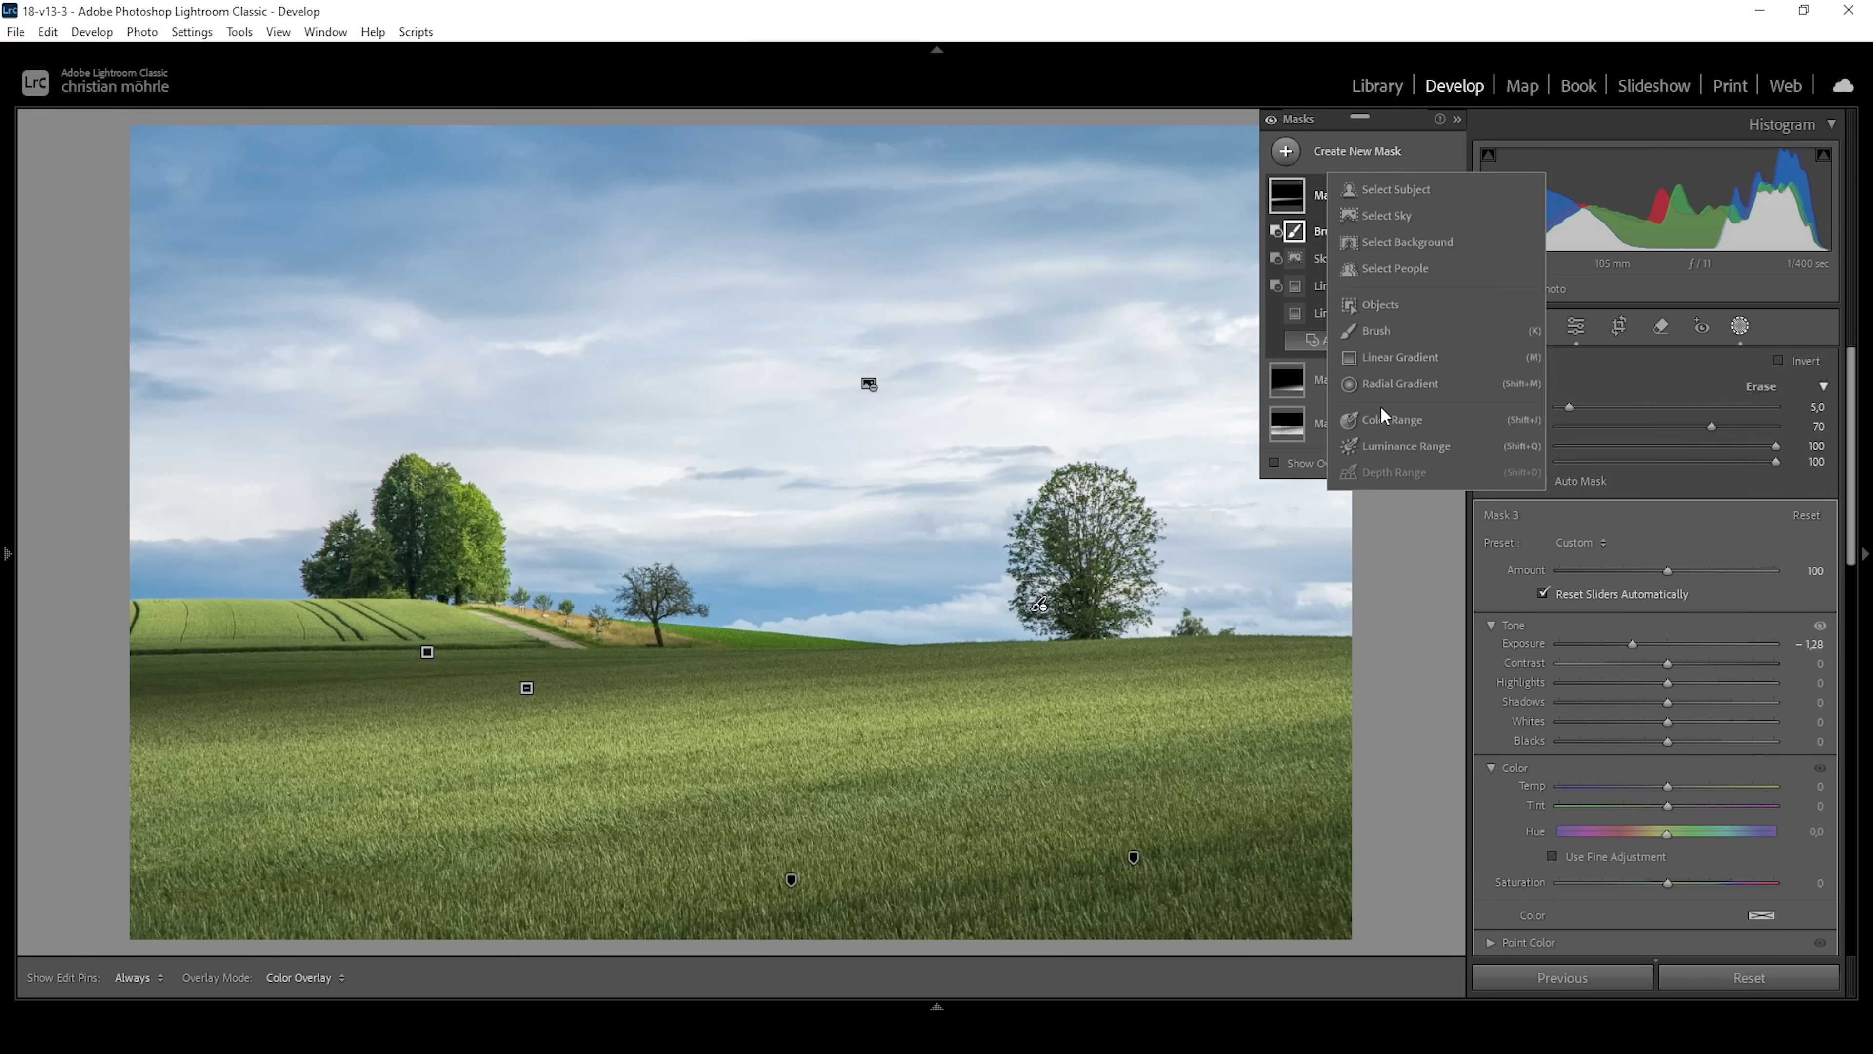
Step: Draw a radial gradient over the left foreground field, rotated and stretched to fit it
left_click(1399, 386)
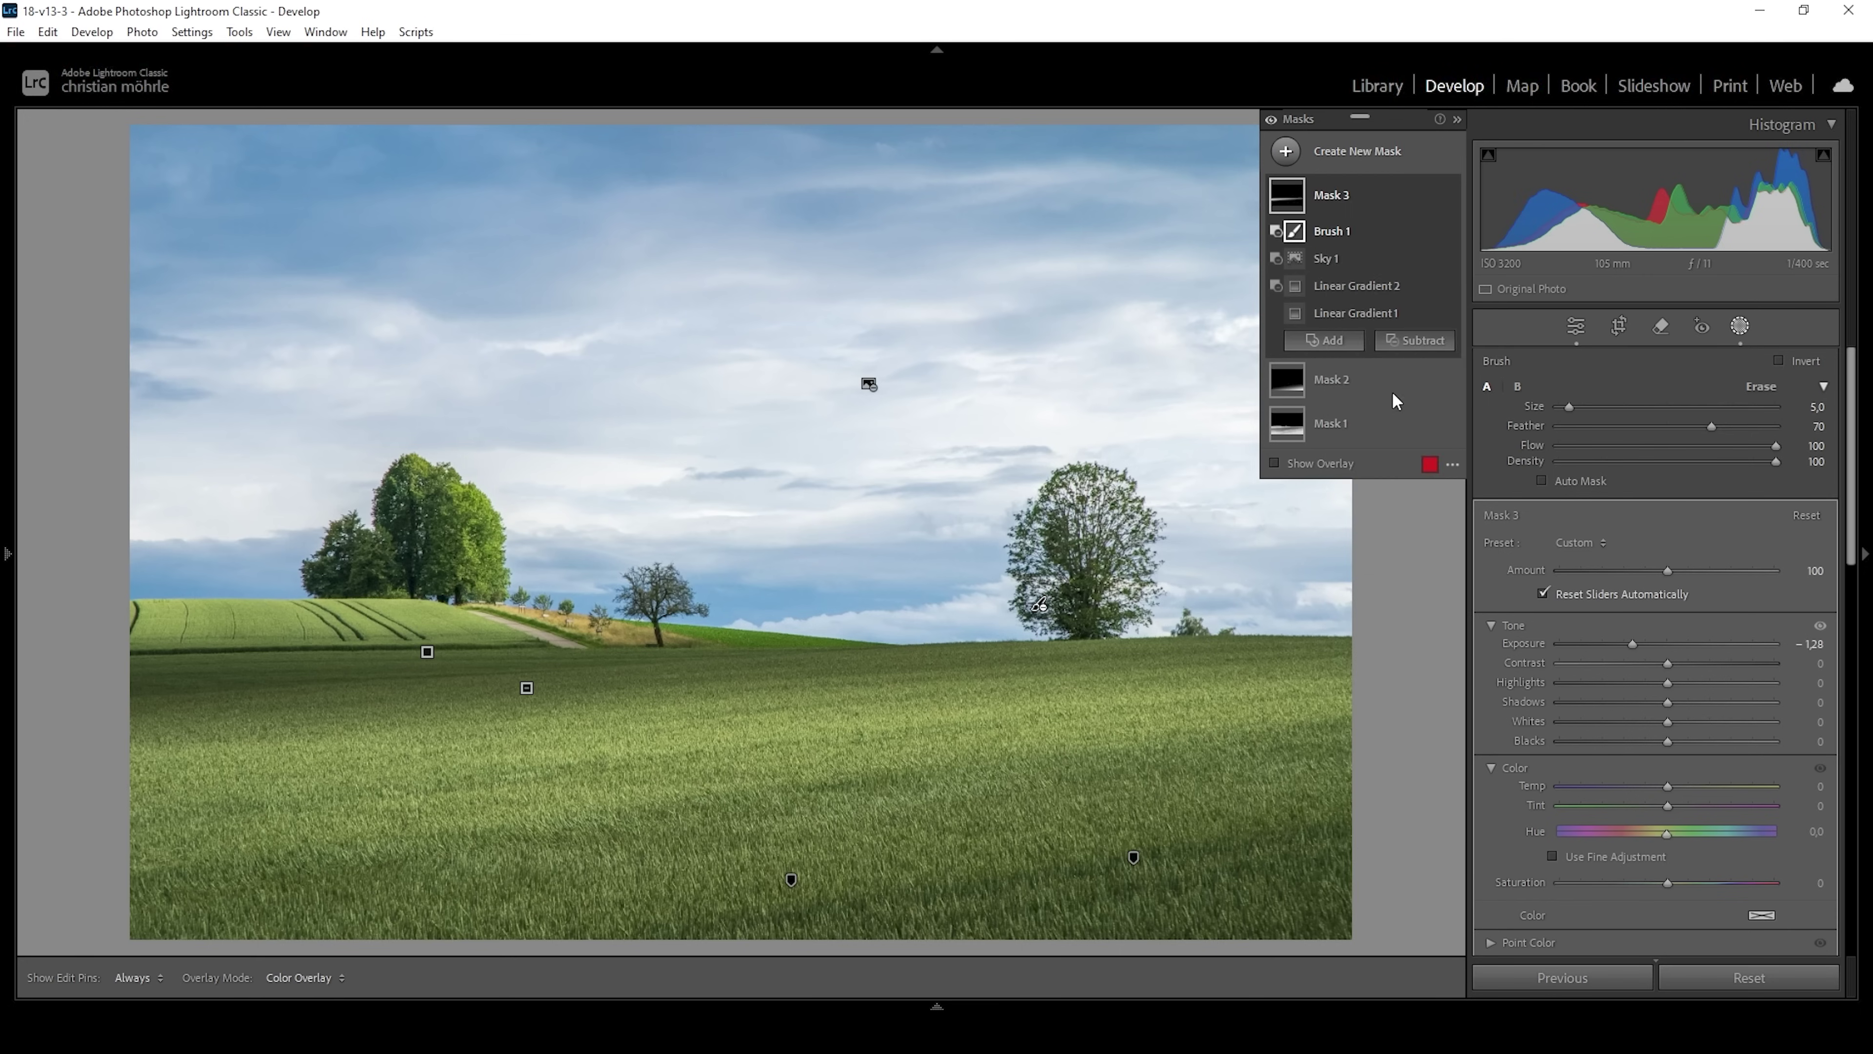
left_click_drag(284, 794, 867, 893)
left_click_drag(885, 795, 884, 727)
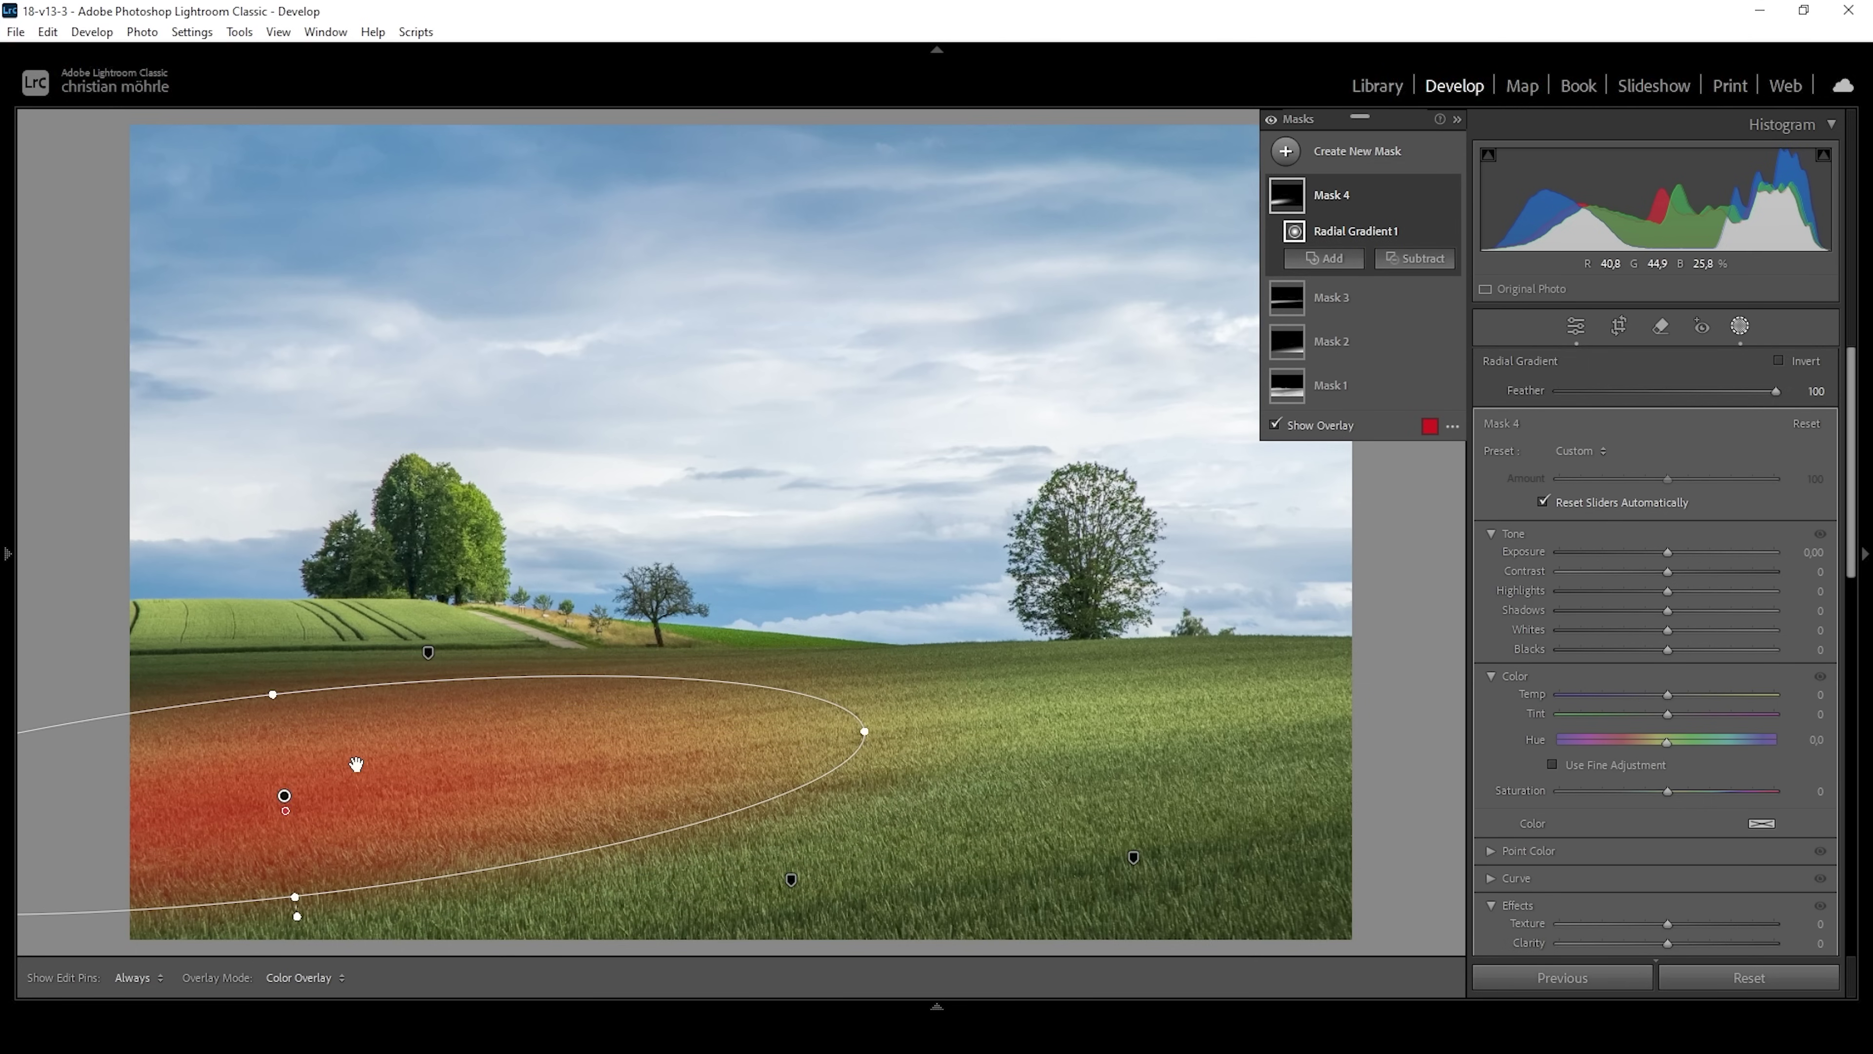
left_click_drag(314, 790, 131, 800)
left_click_drag(682, 740, 754, 732)
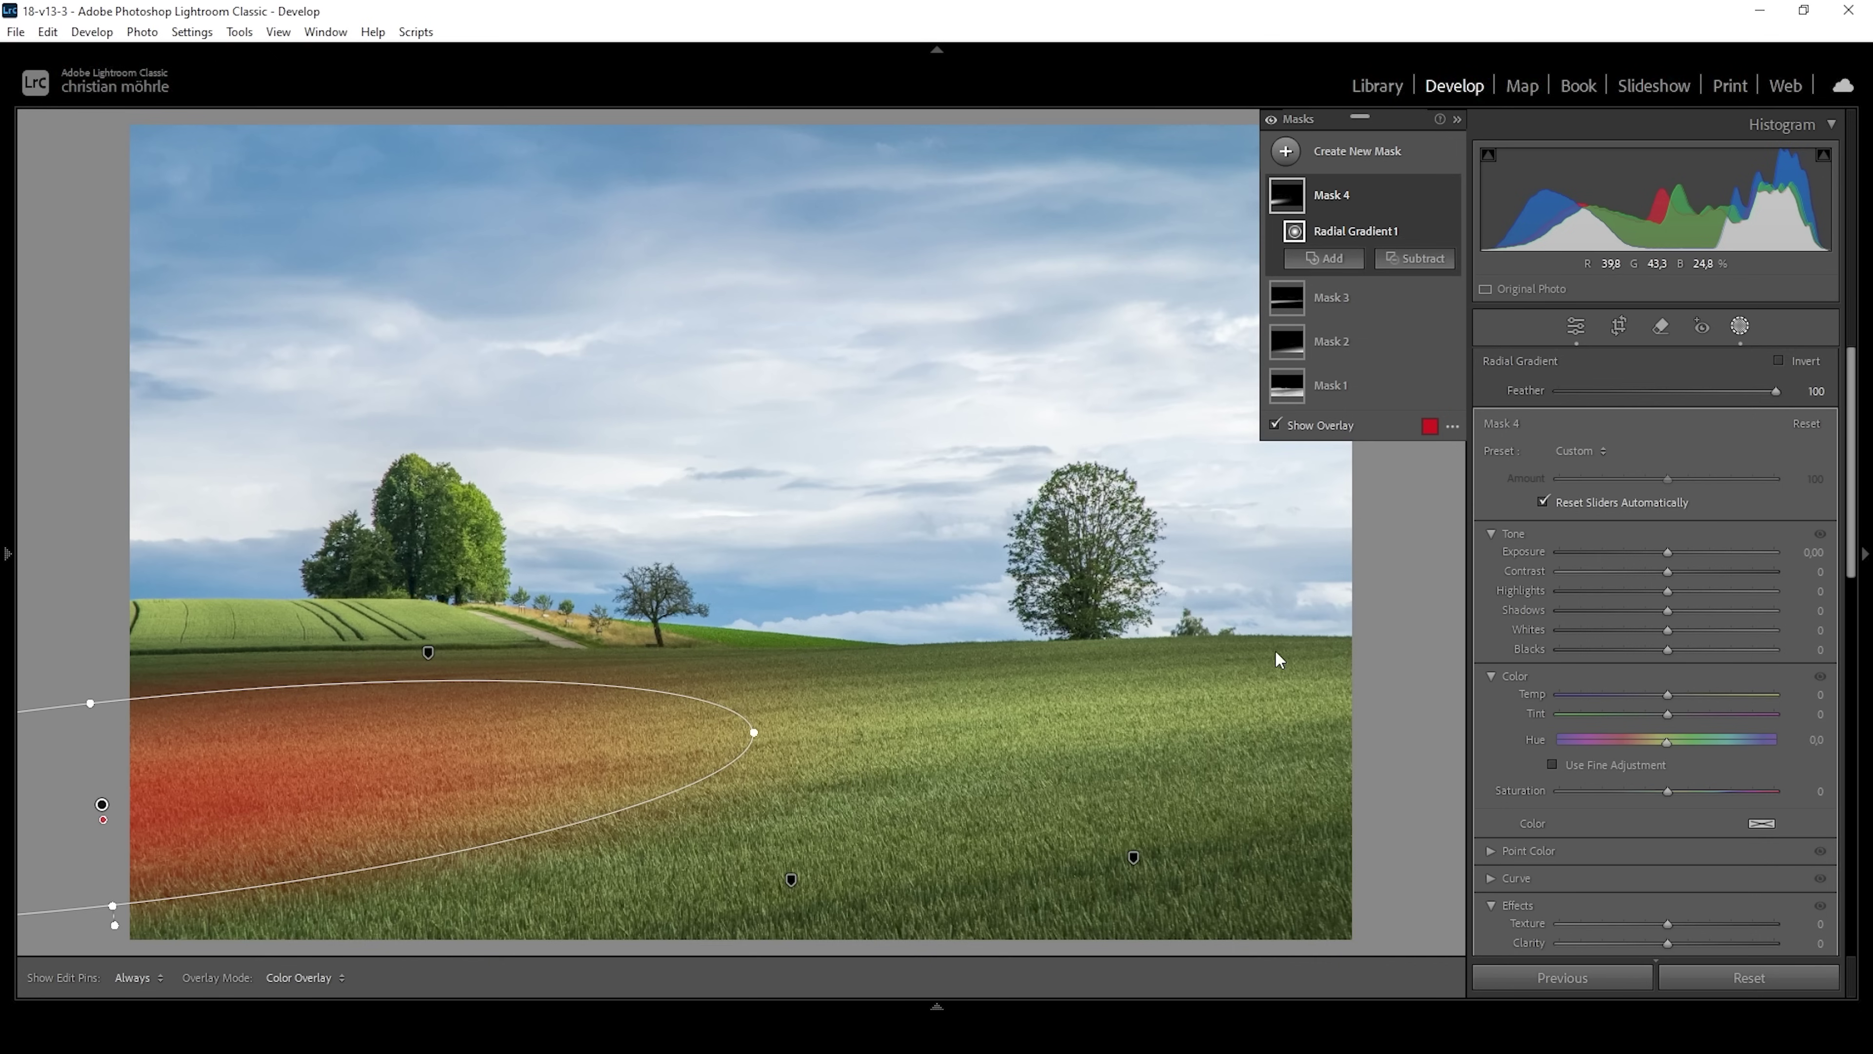
left_click_drag(753, 732, 831, 724)
left_click_drag(92, 706, 92, 717)
left_click_drag(856, 732, 836, 737)
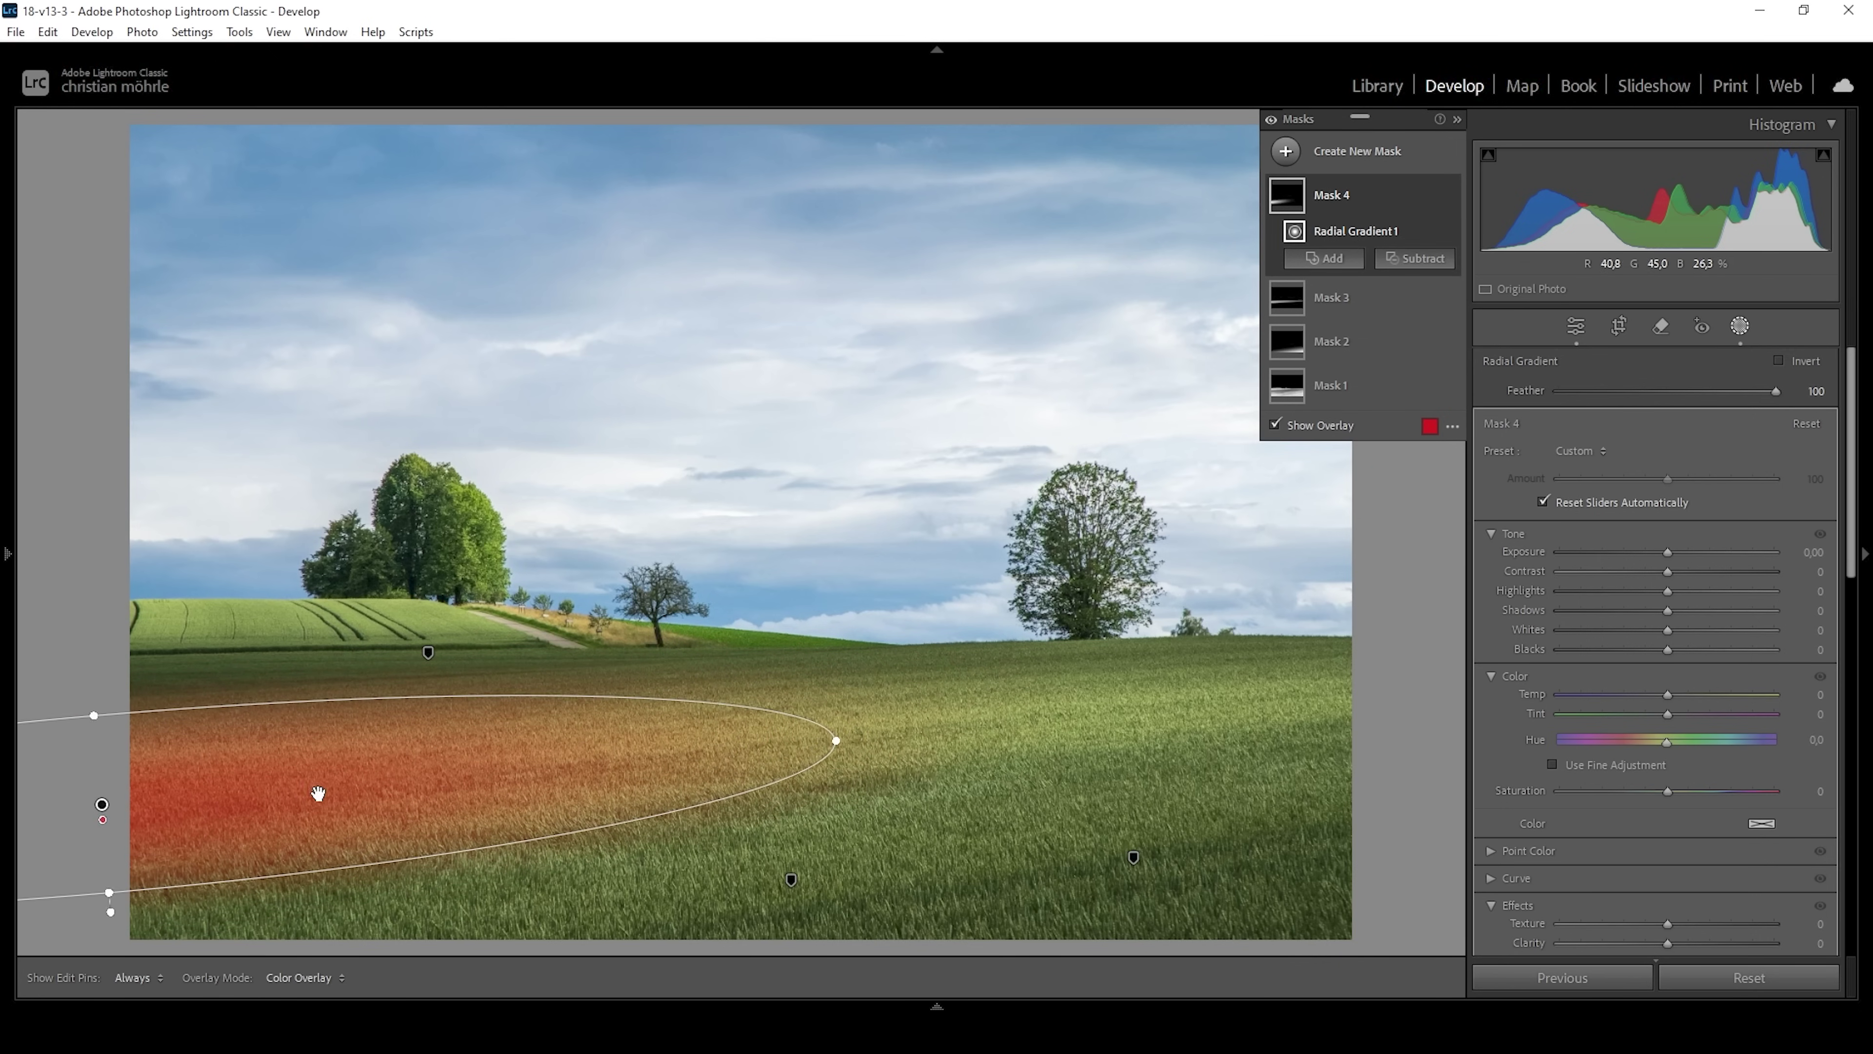
left_click_drag(314, 790, 176, 799)
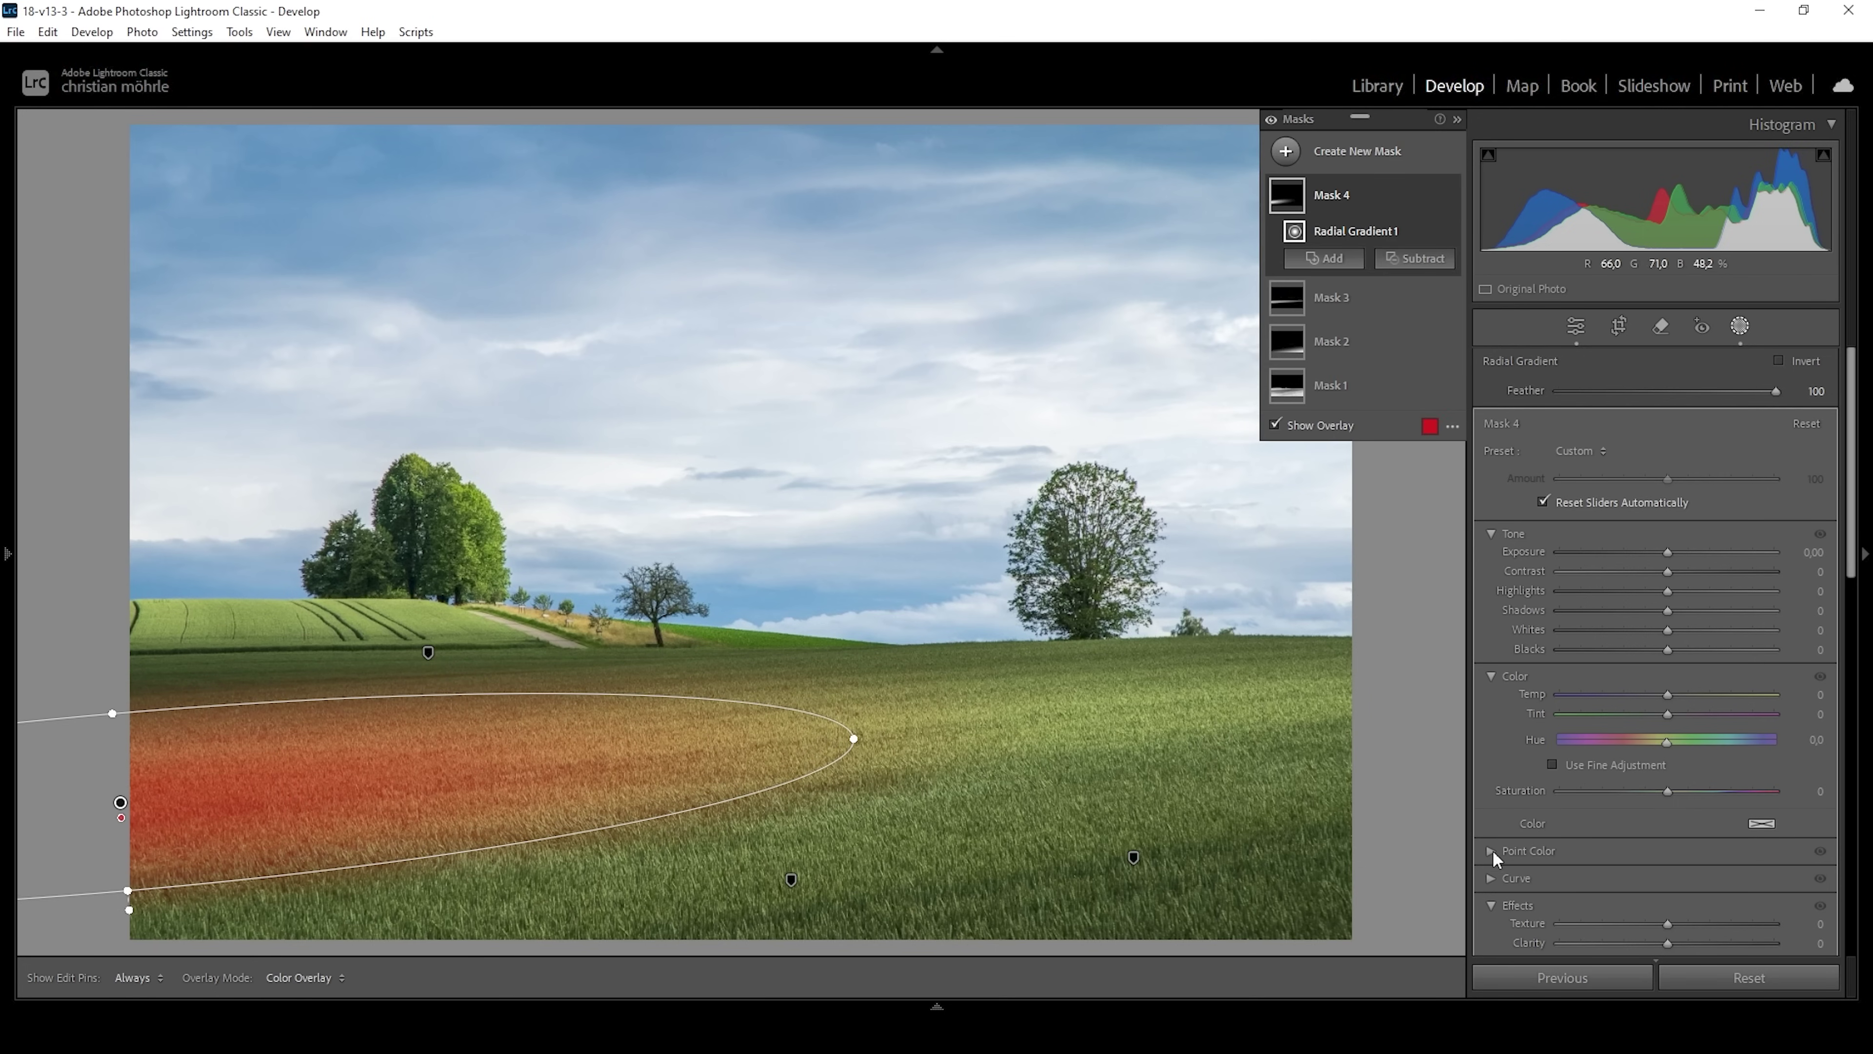
Step: Set the radial mask to Exposure 0.27, Whites 21 and Temp 6
left_click_drag(1671, 546, 1676, 548)
left_click_drag(1667, 629, 1698, 631)
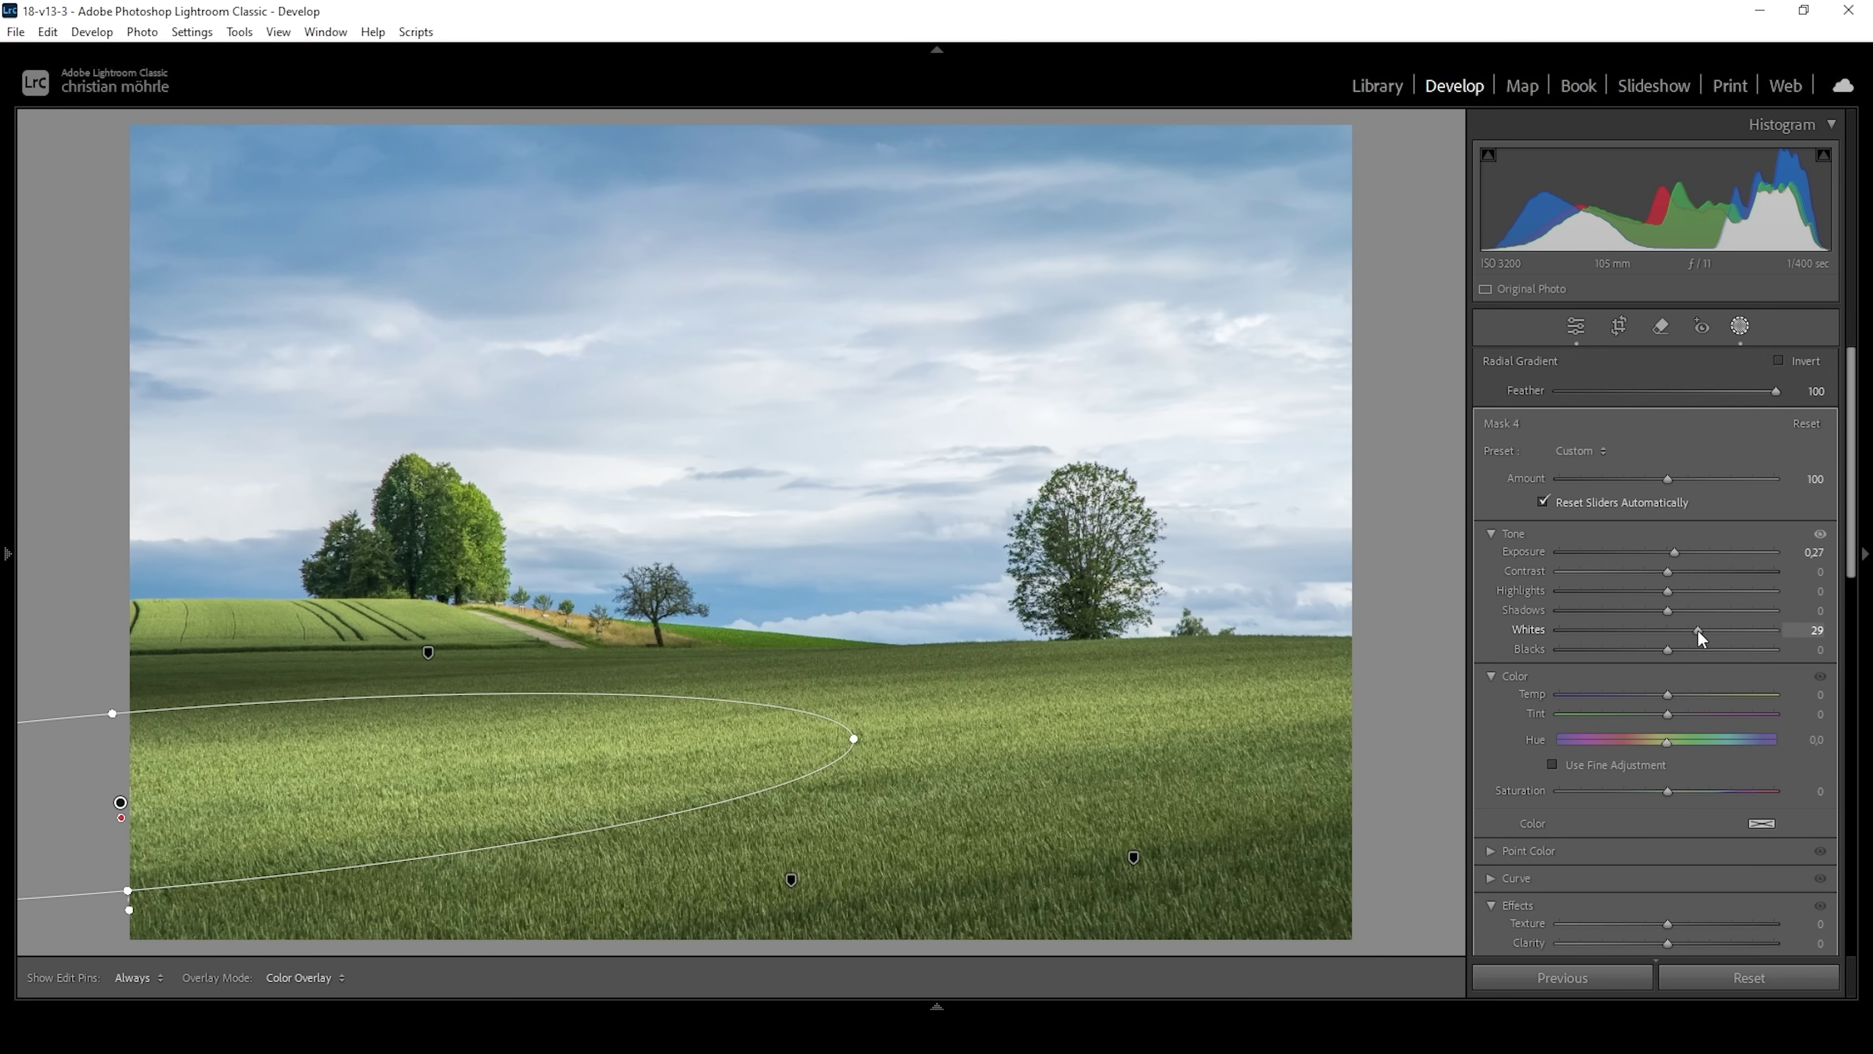
left_click_drag(1695, 629, 1690, 629)
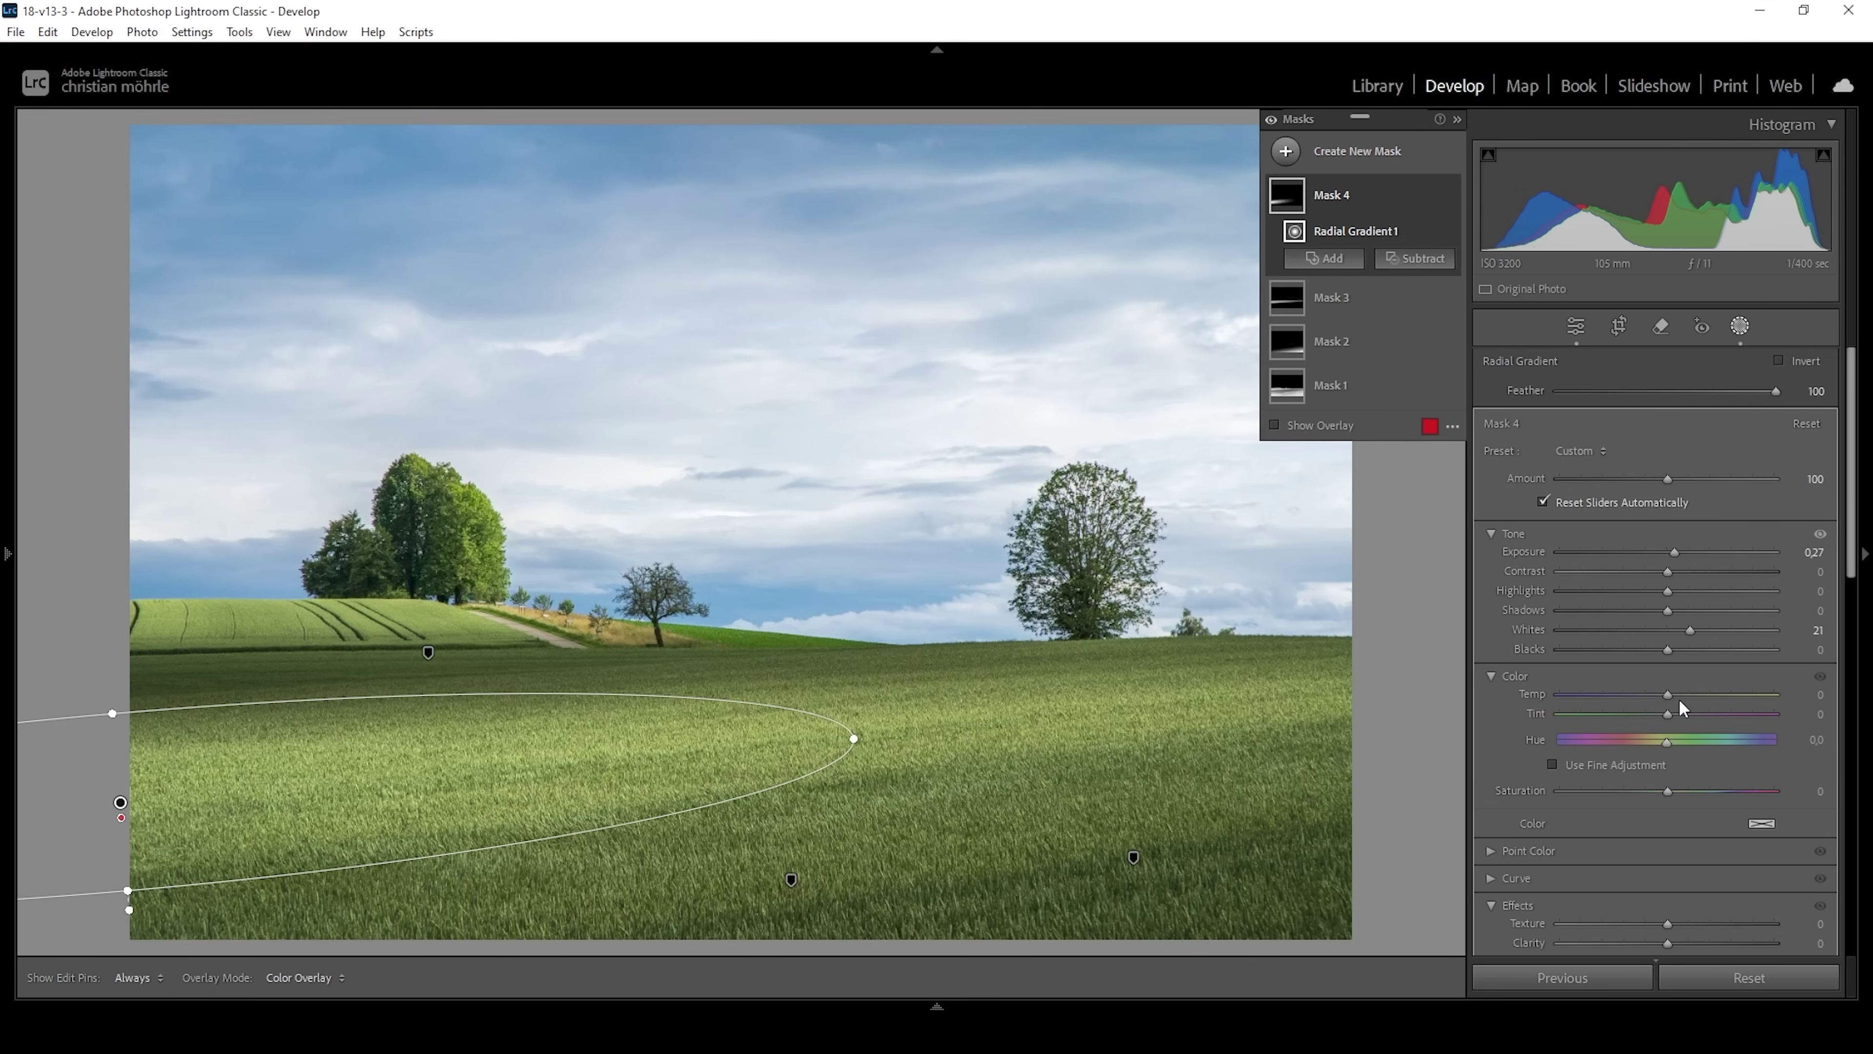
left_click_drag(1668, 696, 1669, 696)
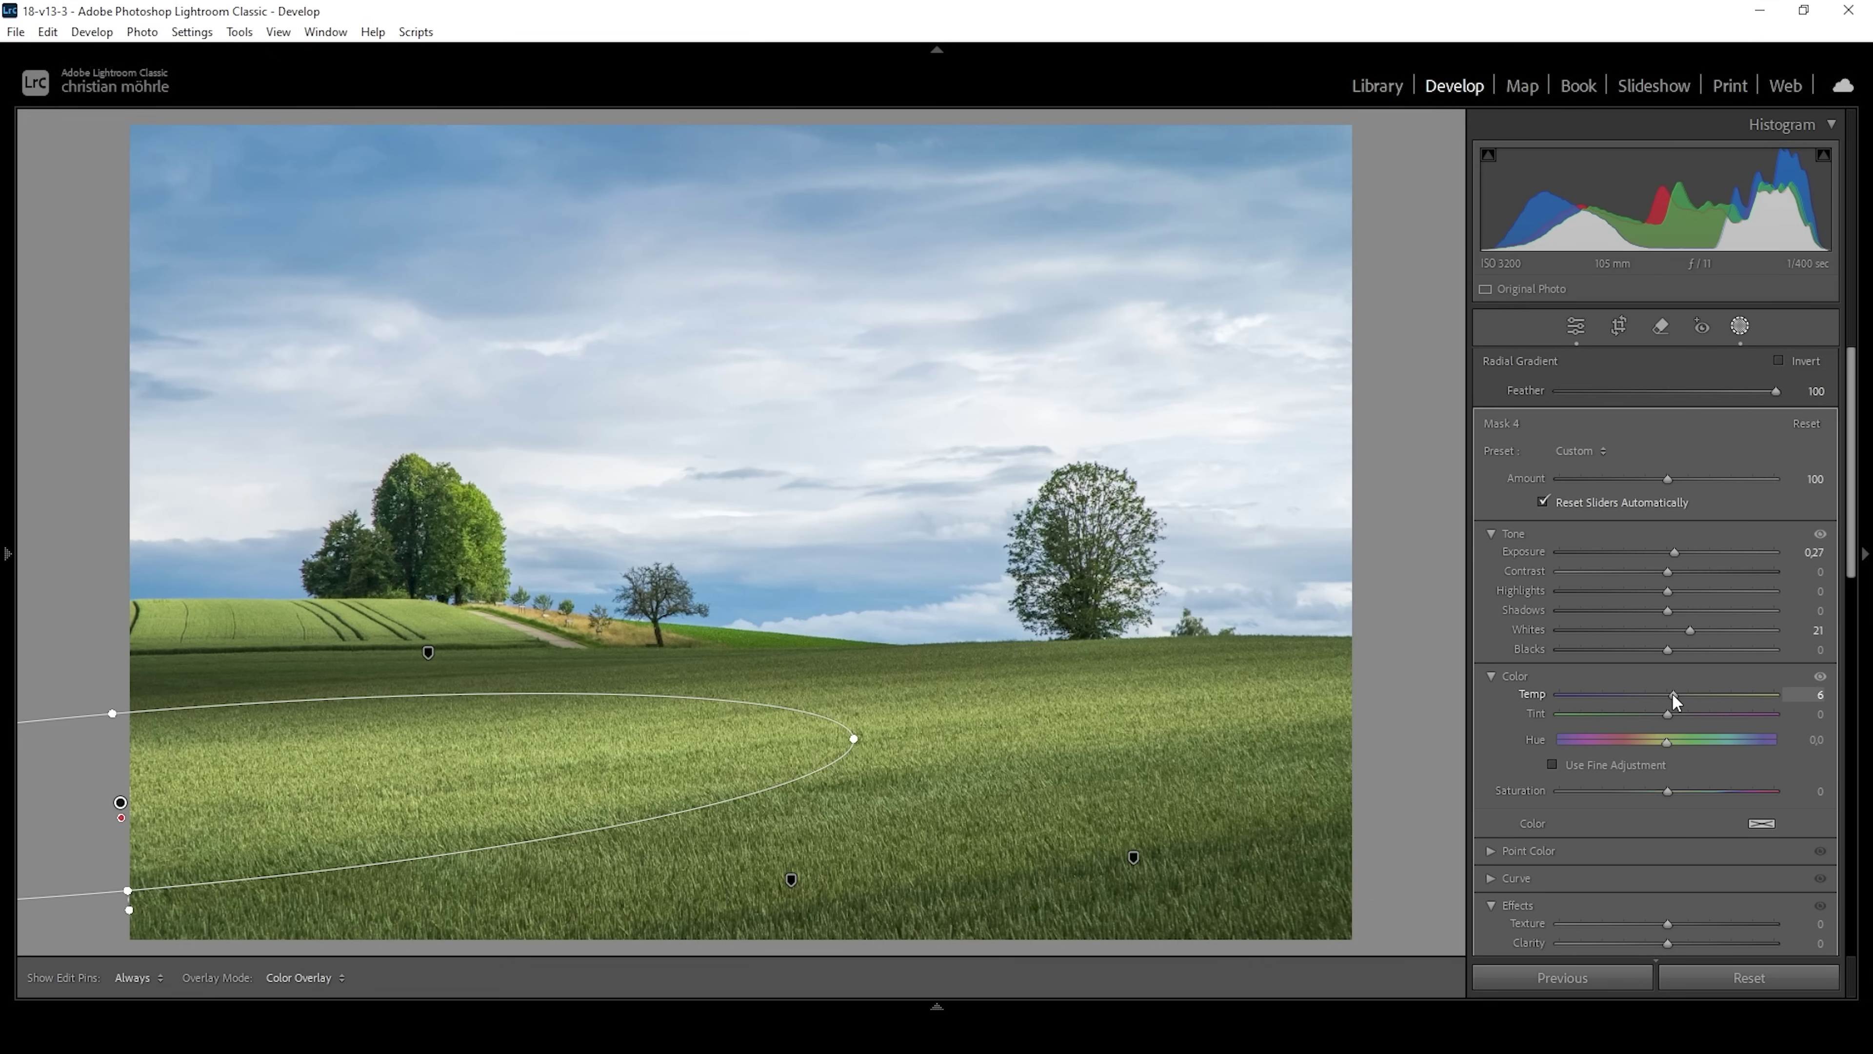
left_click_drag(1675, 699, 1665, 691)
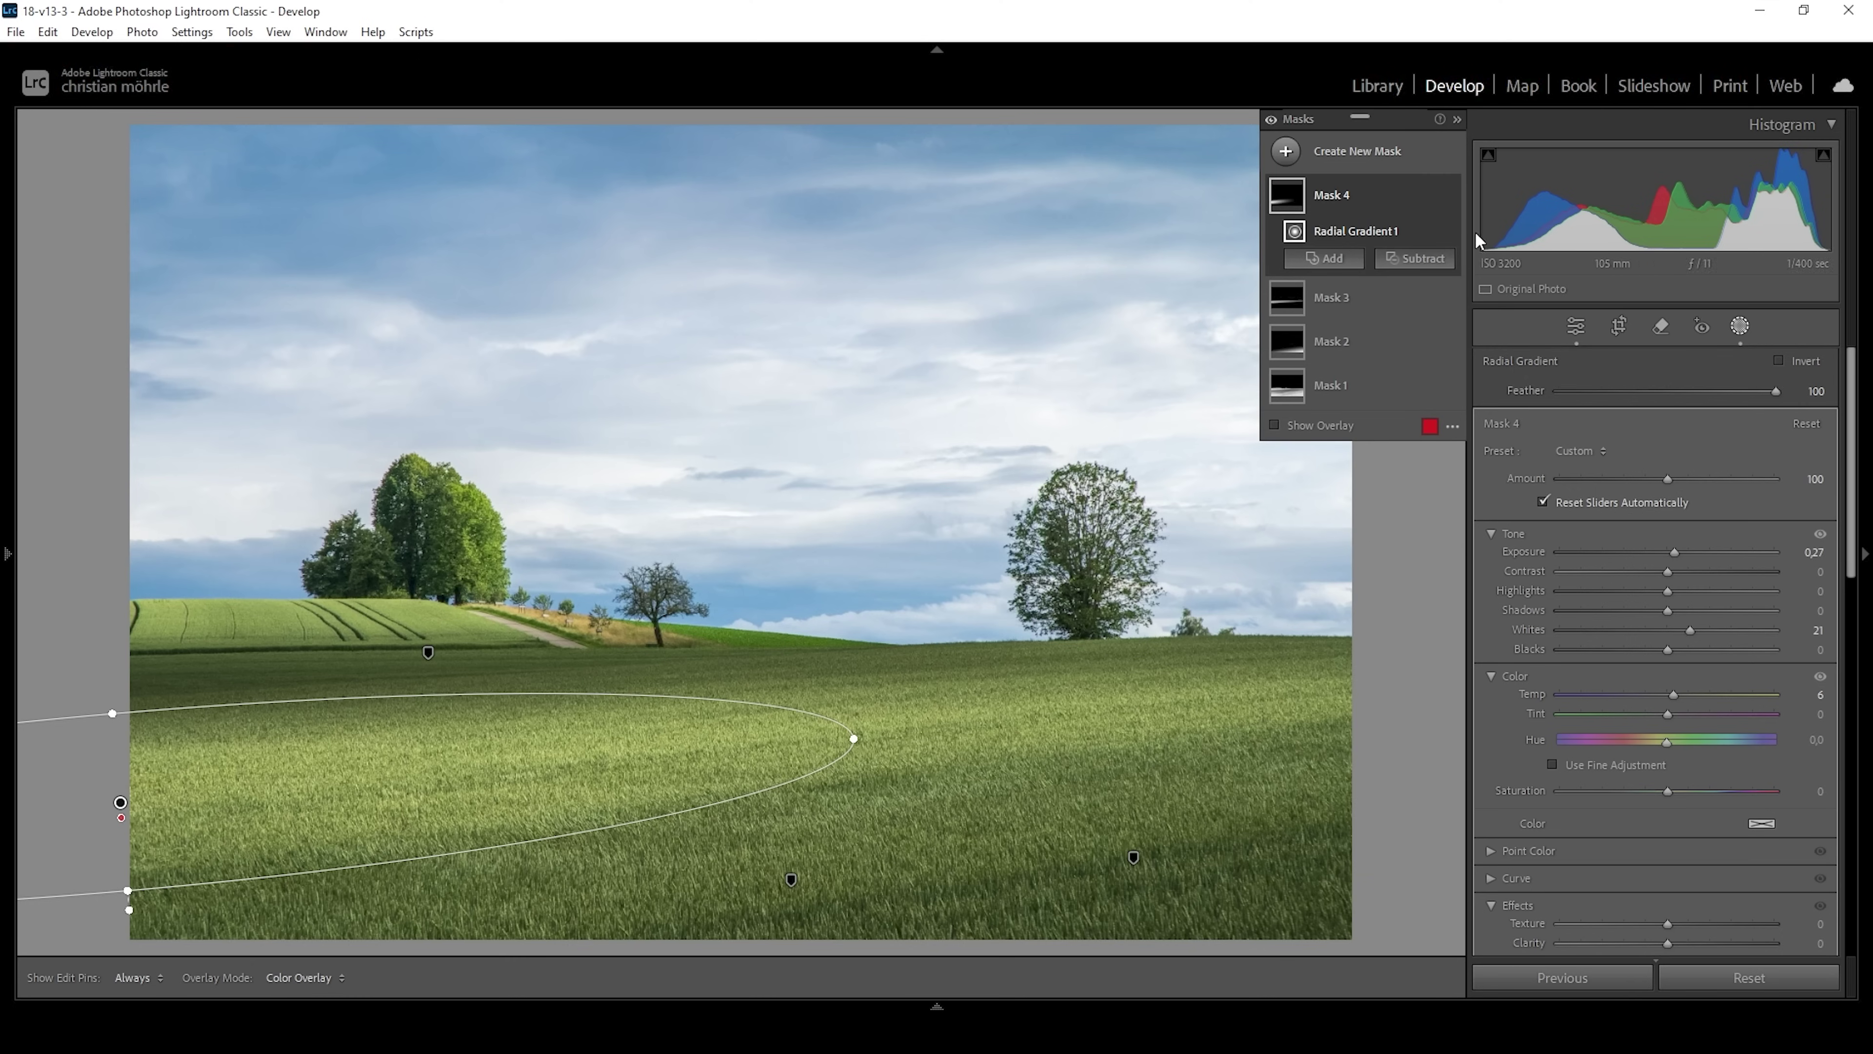
Step: Create a Color Range mask from the left hill field, subtracting a gradient near the horizon
left_click(1286, 151)
left_click(1392, 420)
left_click(250, 603)
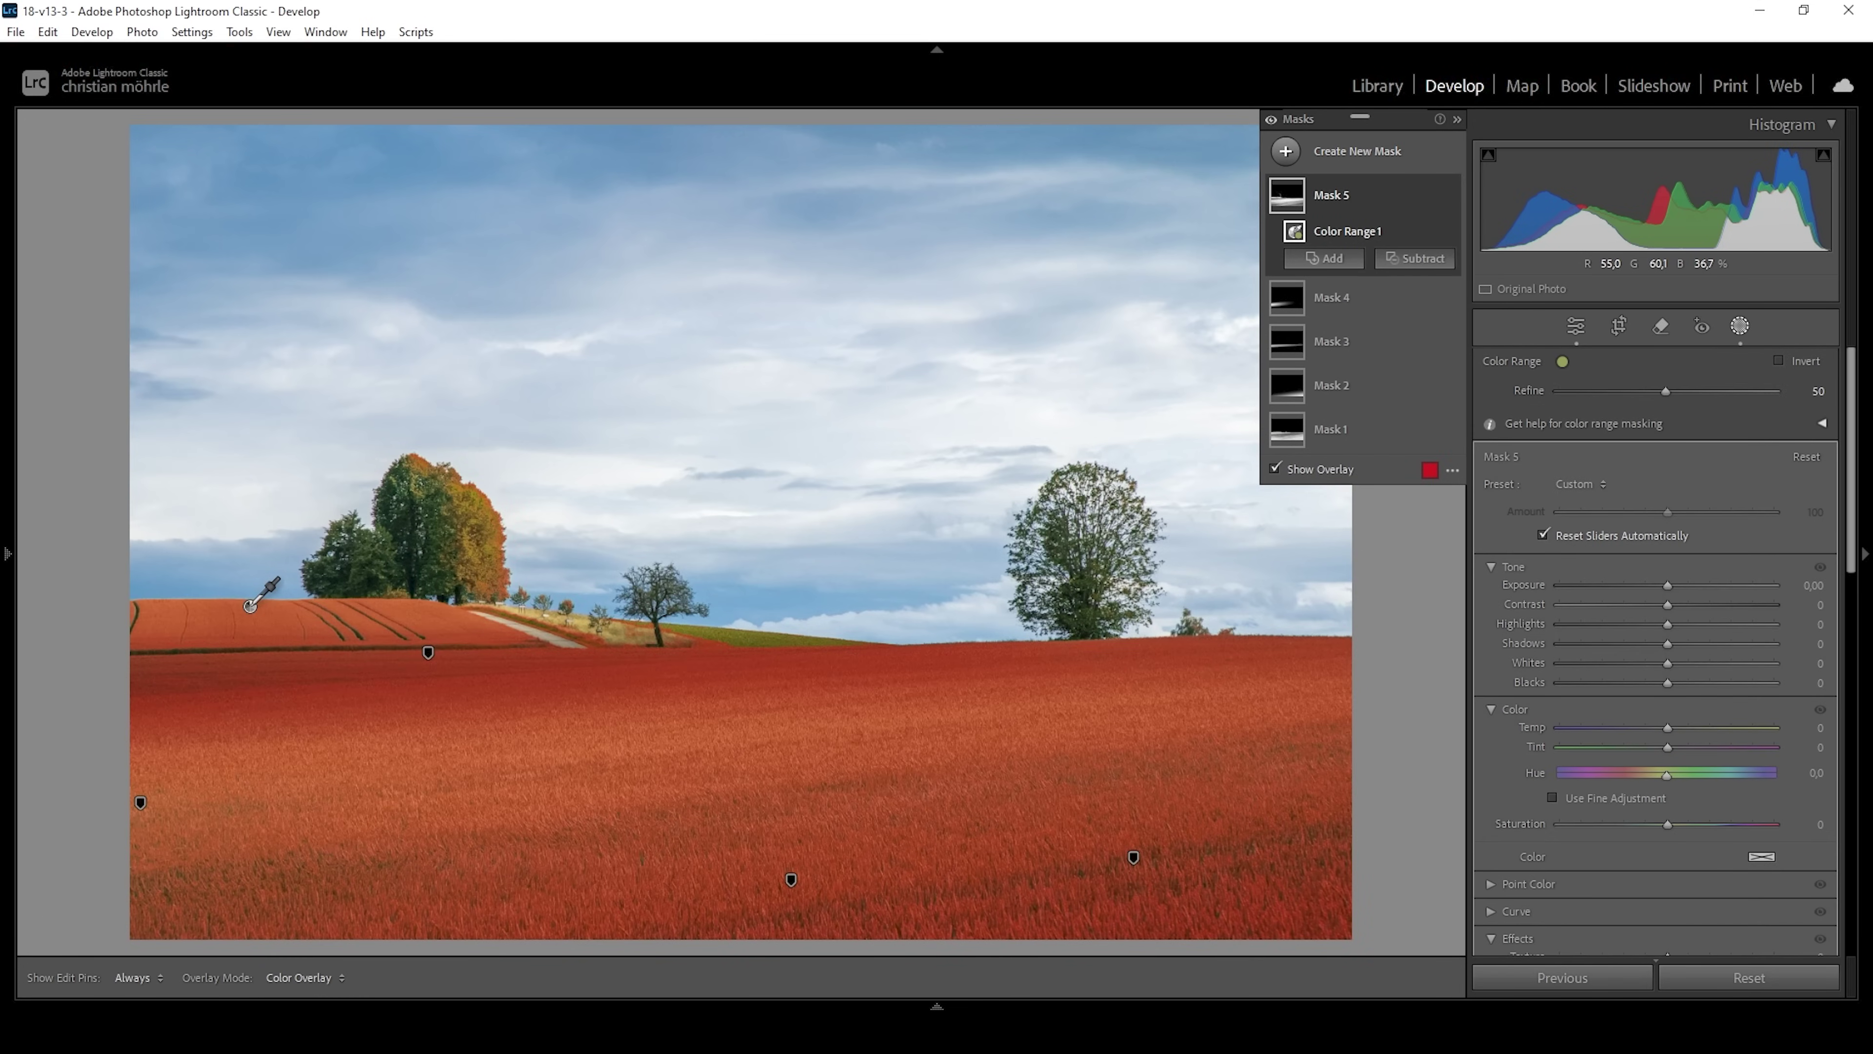
left_click(1415, 258)
left_click(1478, 472)
mouse_move(303, 651)
left_mouse_down()
mouse_move(302, 606)
mouse_move(304, 667)
left_mouse_up()
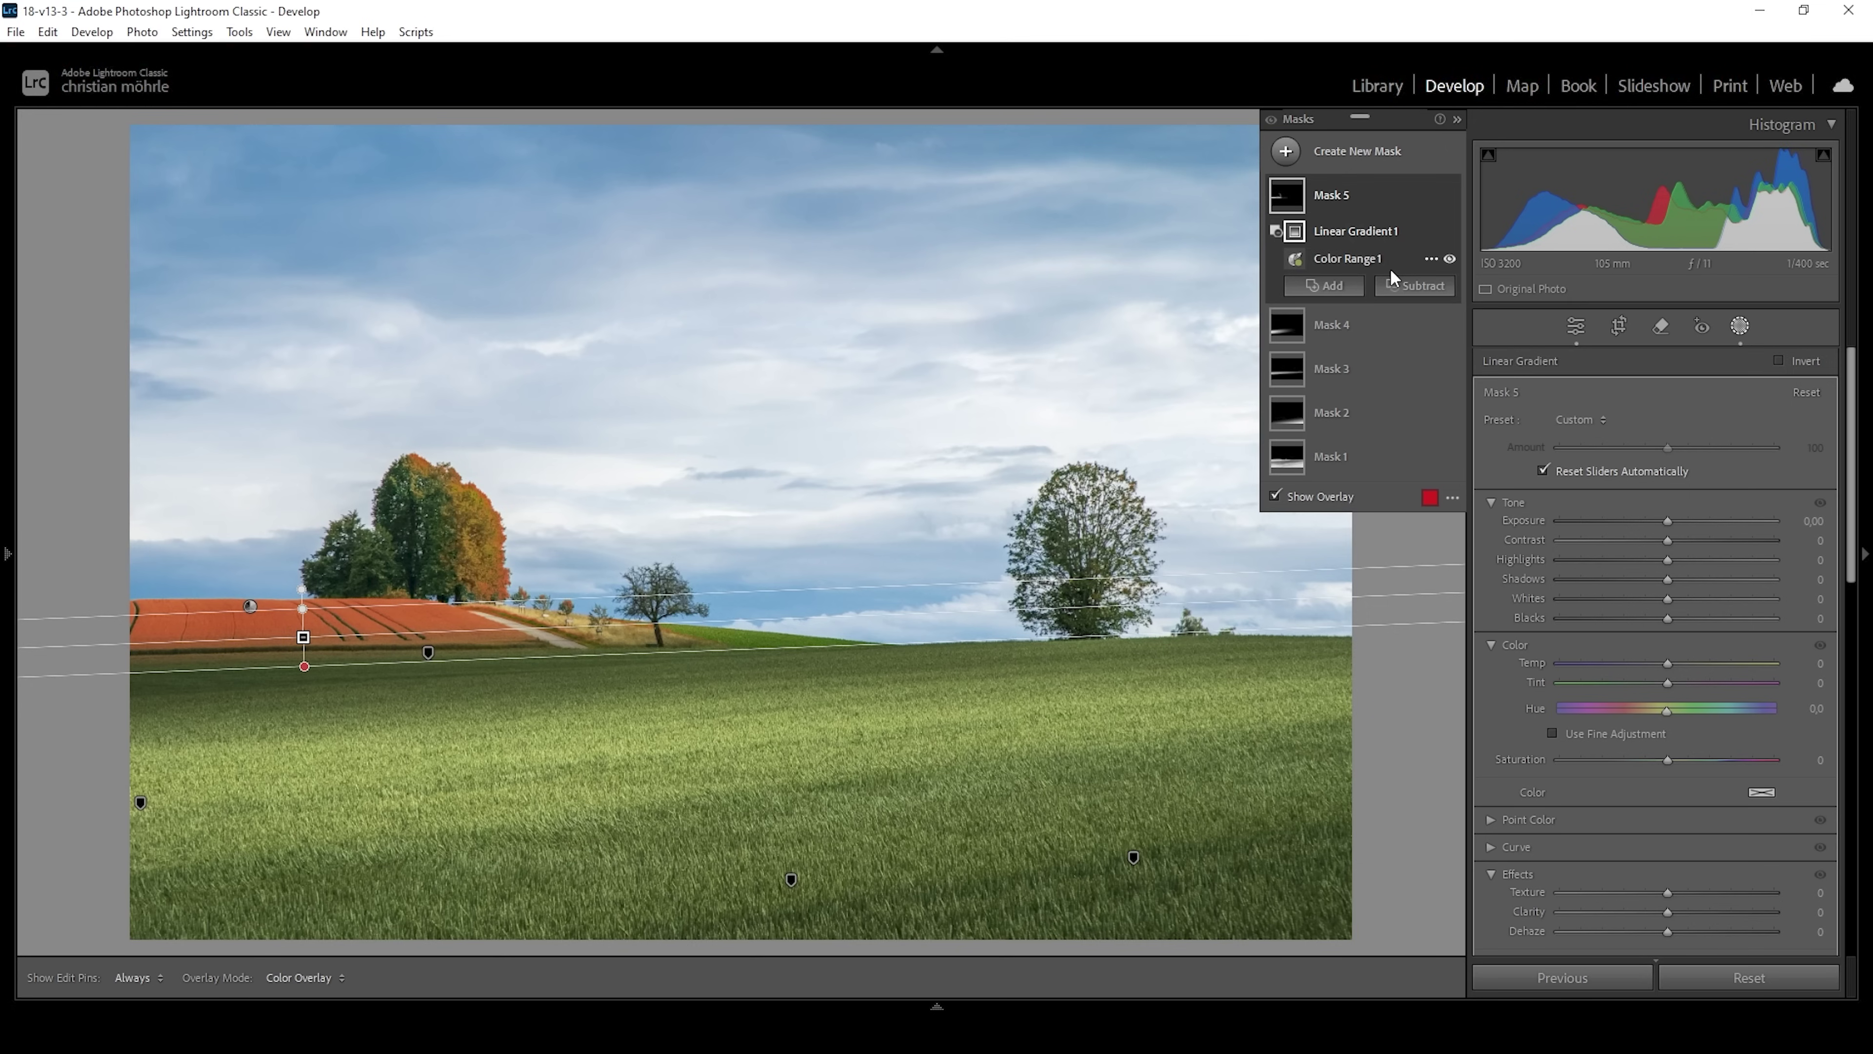
Step: Subtract a tilted linear gradient across the left field and set Exposure to +0.20
left_click(1410, 287)
left_click(1426, 502)
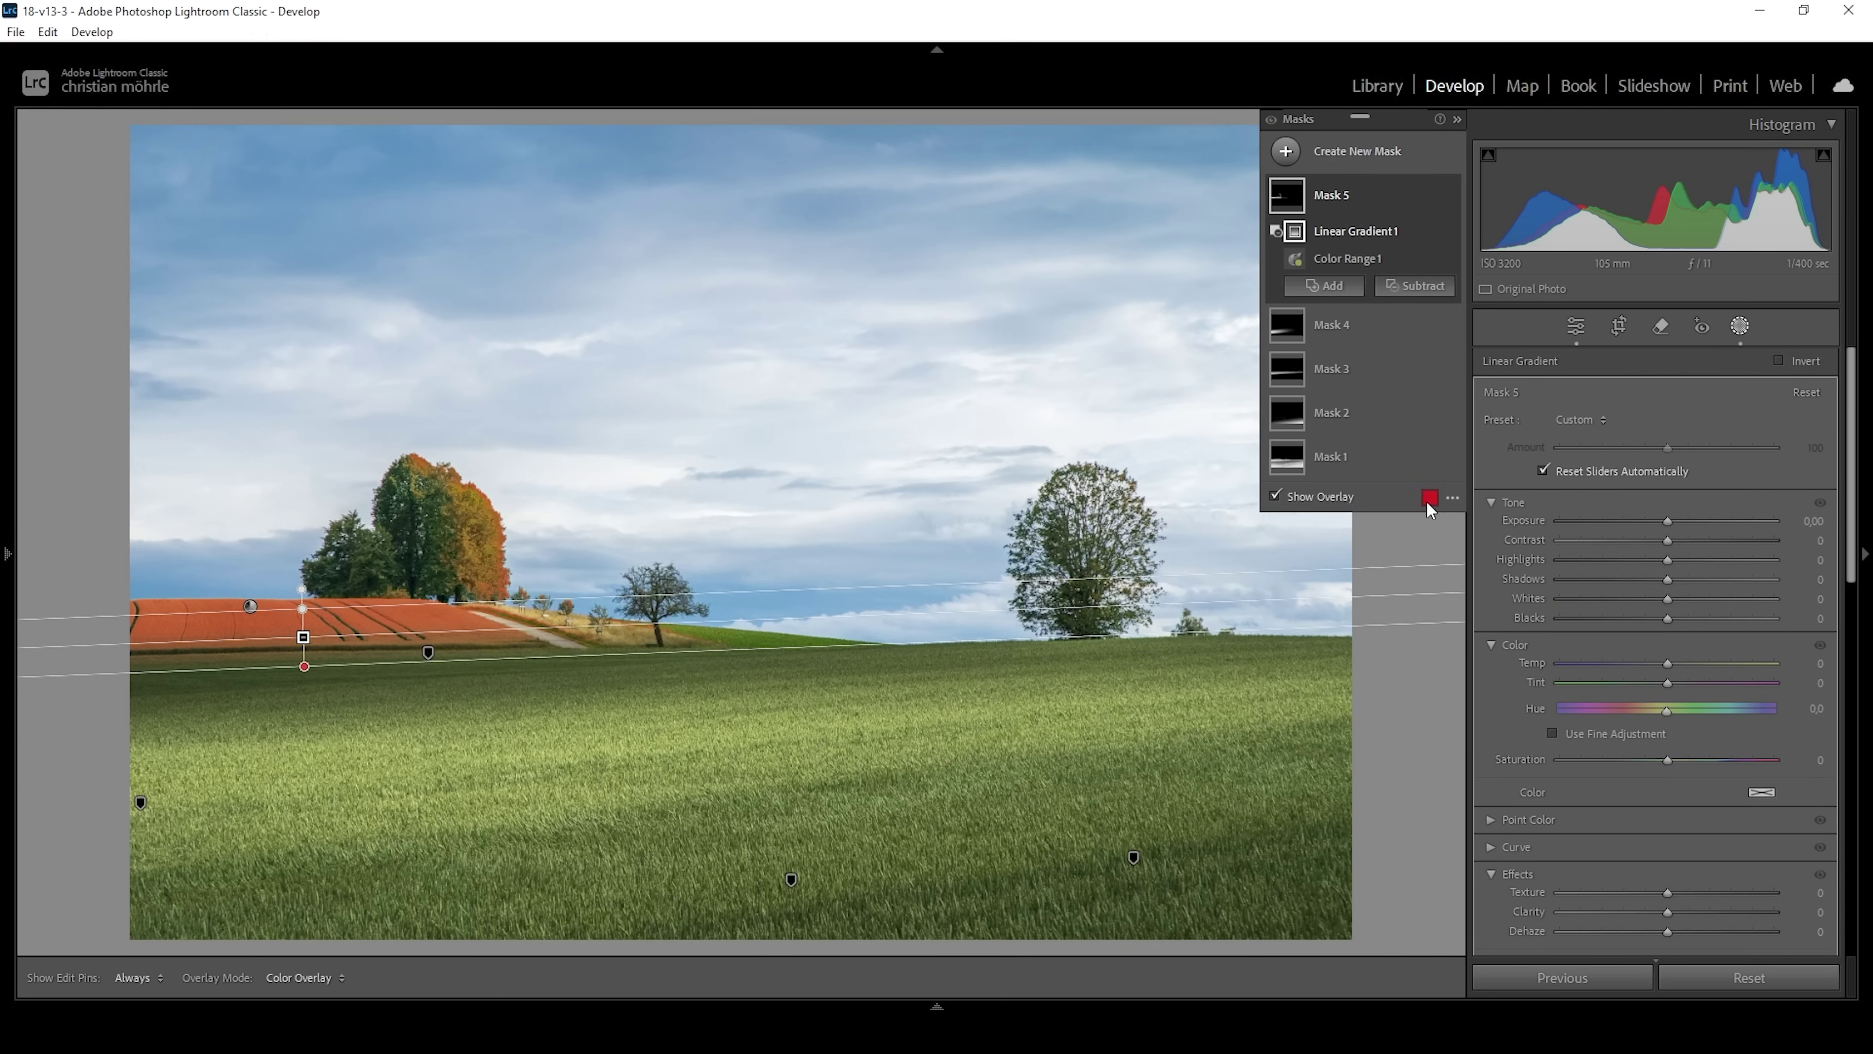
left_click_drag(440, 574, 438, 602)
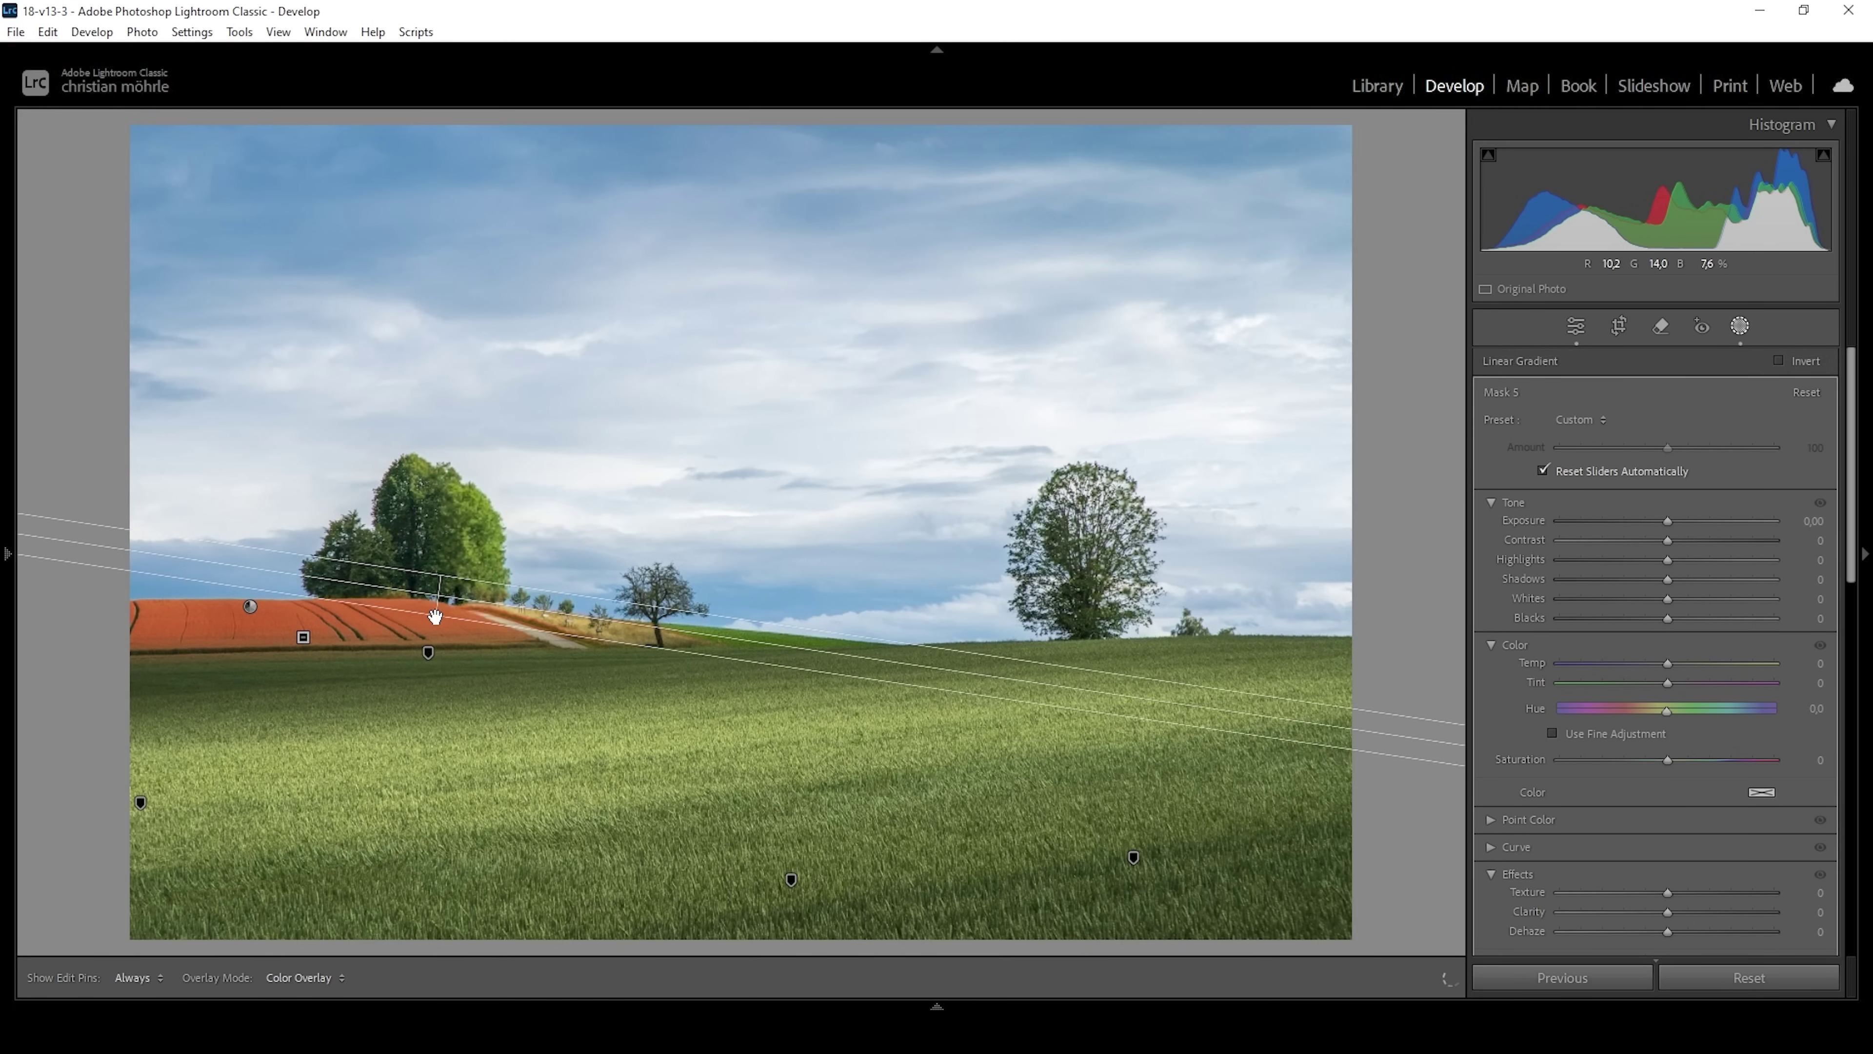
left_click_drag(435, 616, 431, 625)
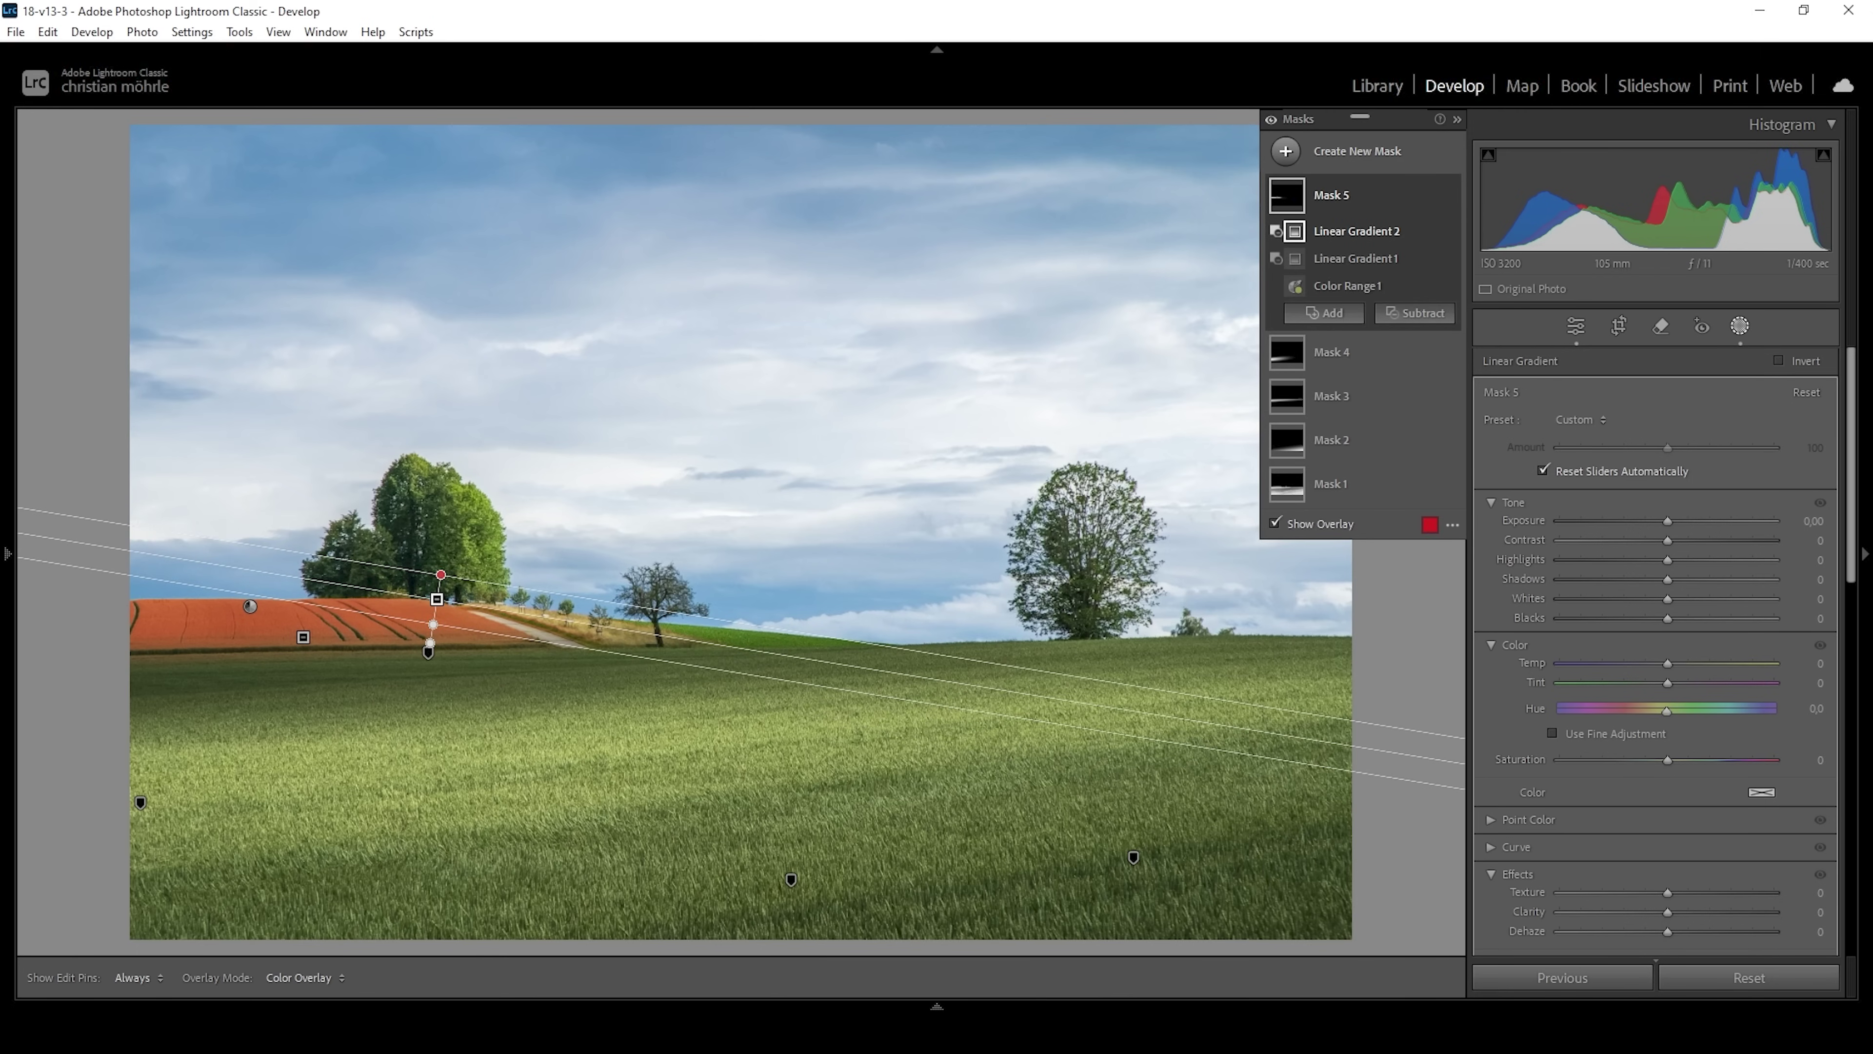
left_click_drag(1668, 520, 1676, 521)
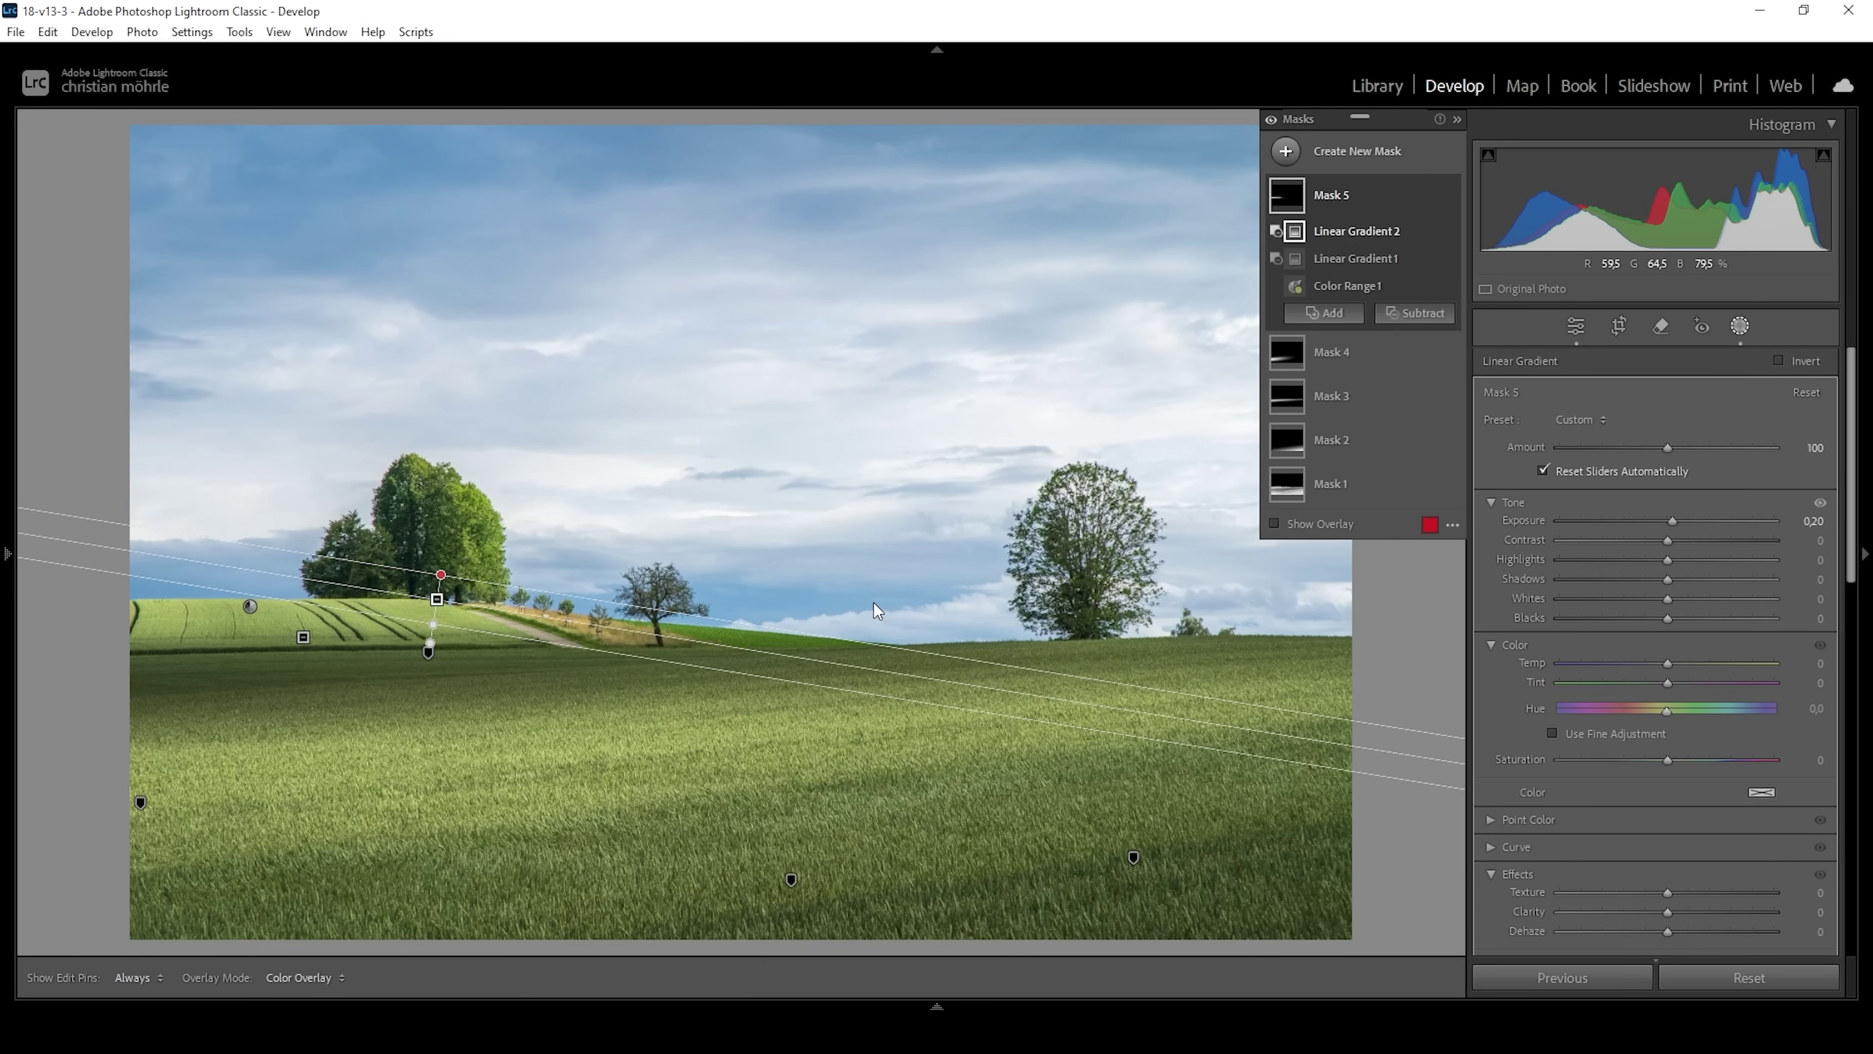
left_click(1569, 320)
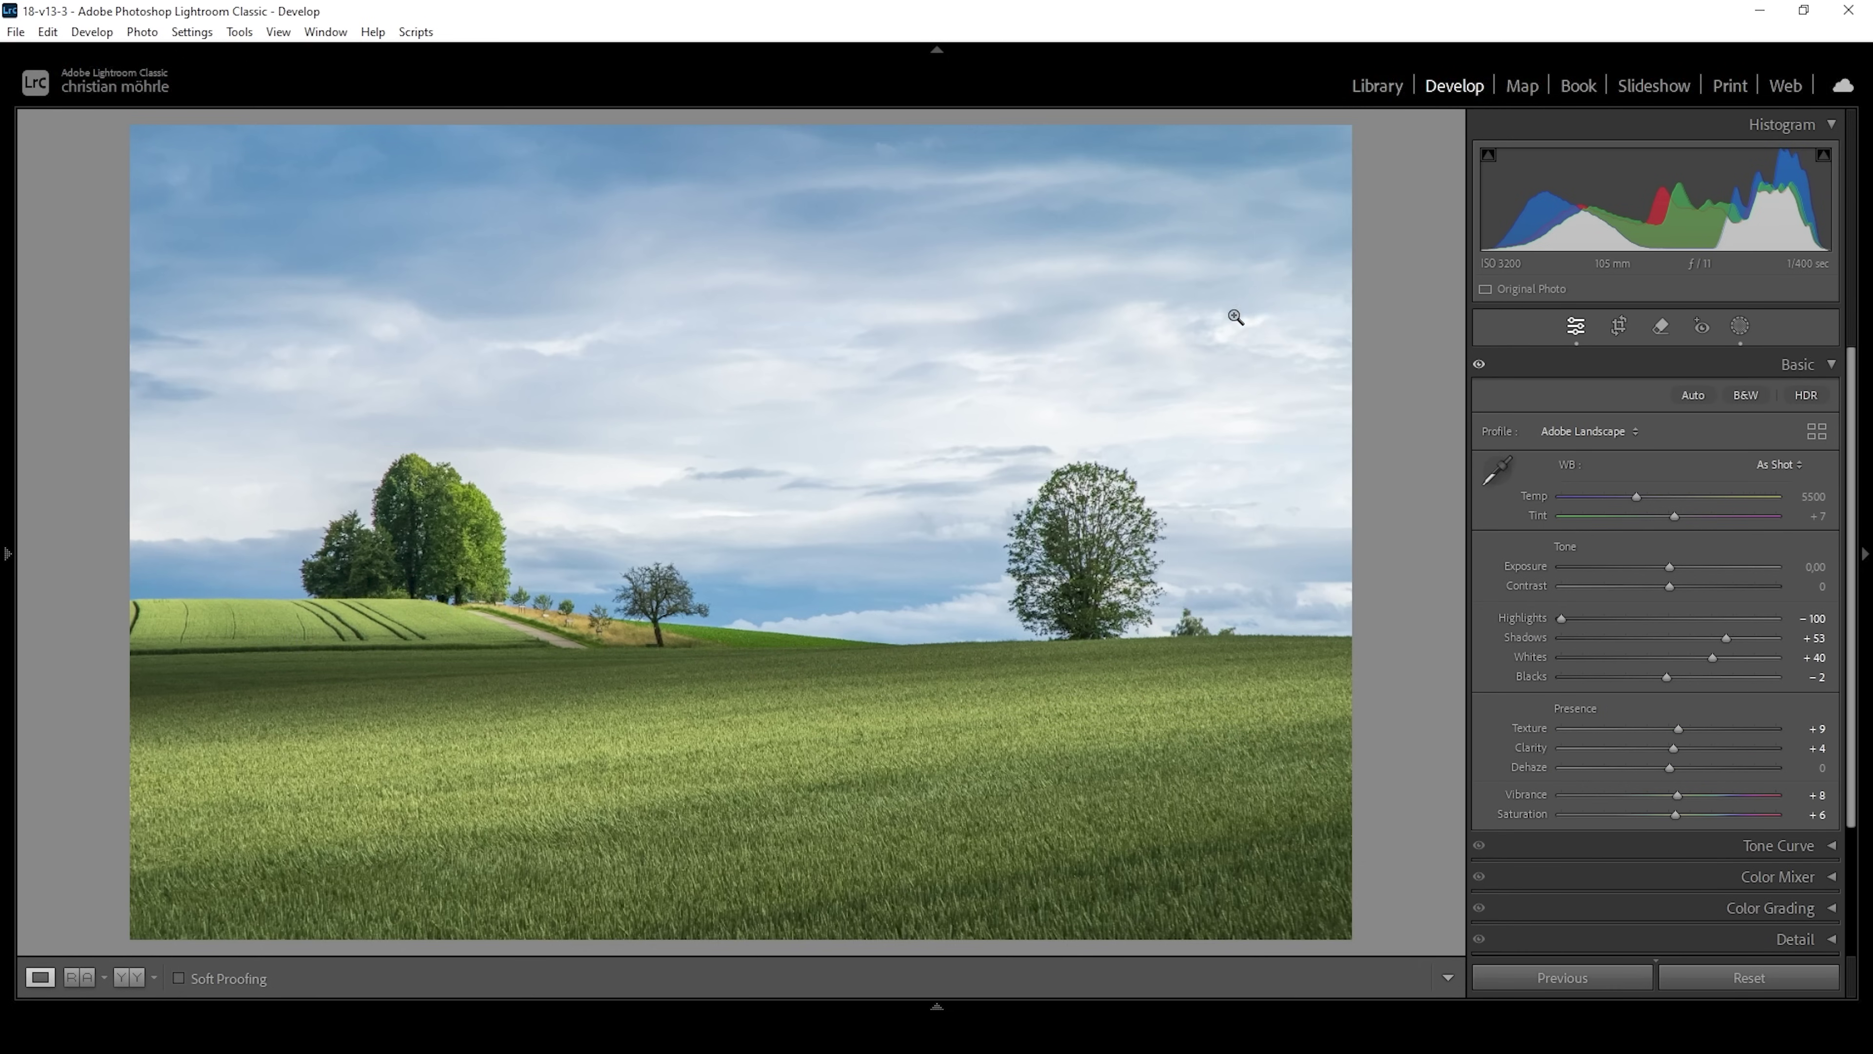
Step: Draw a linear gradient down over the sky and intersect Mask 6 with Select Sky
left_click(1733, 329)
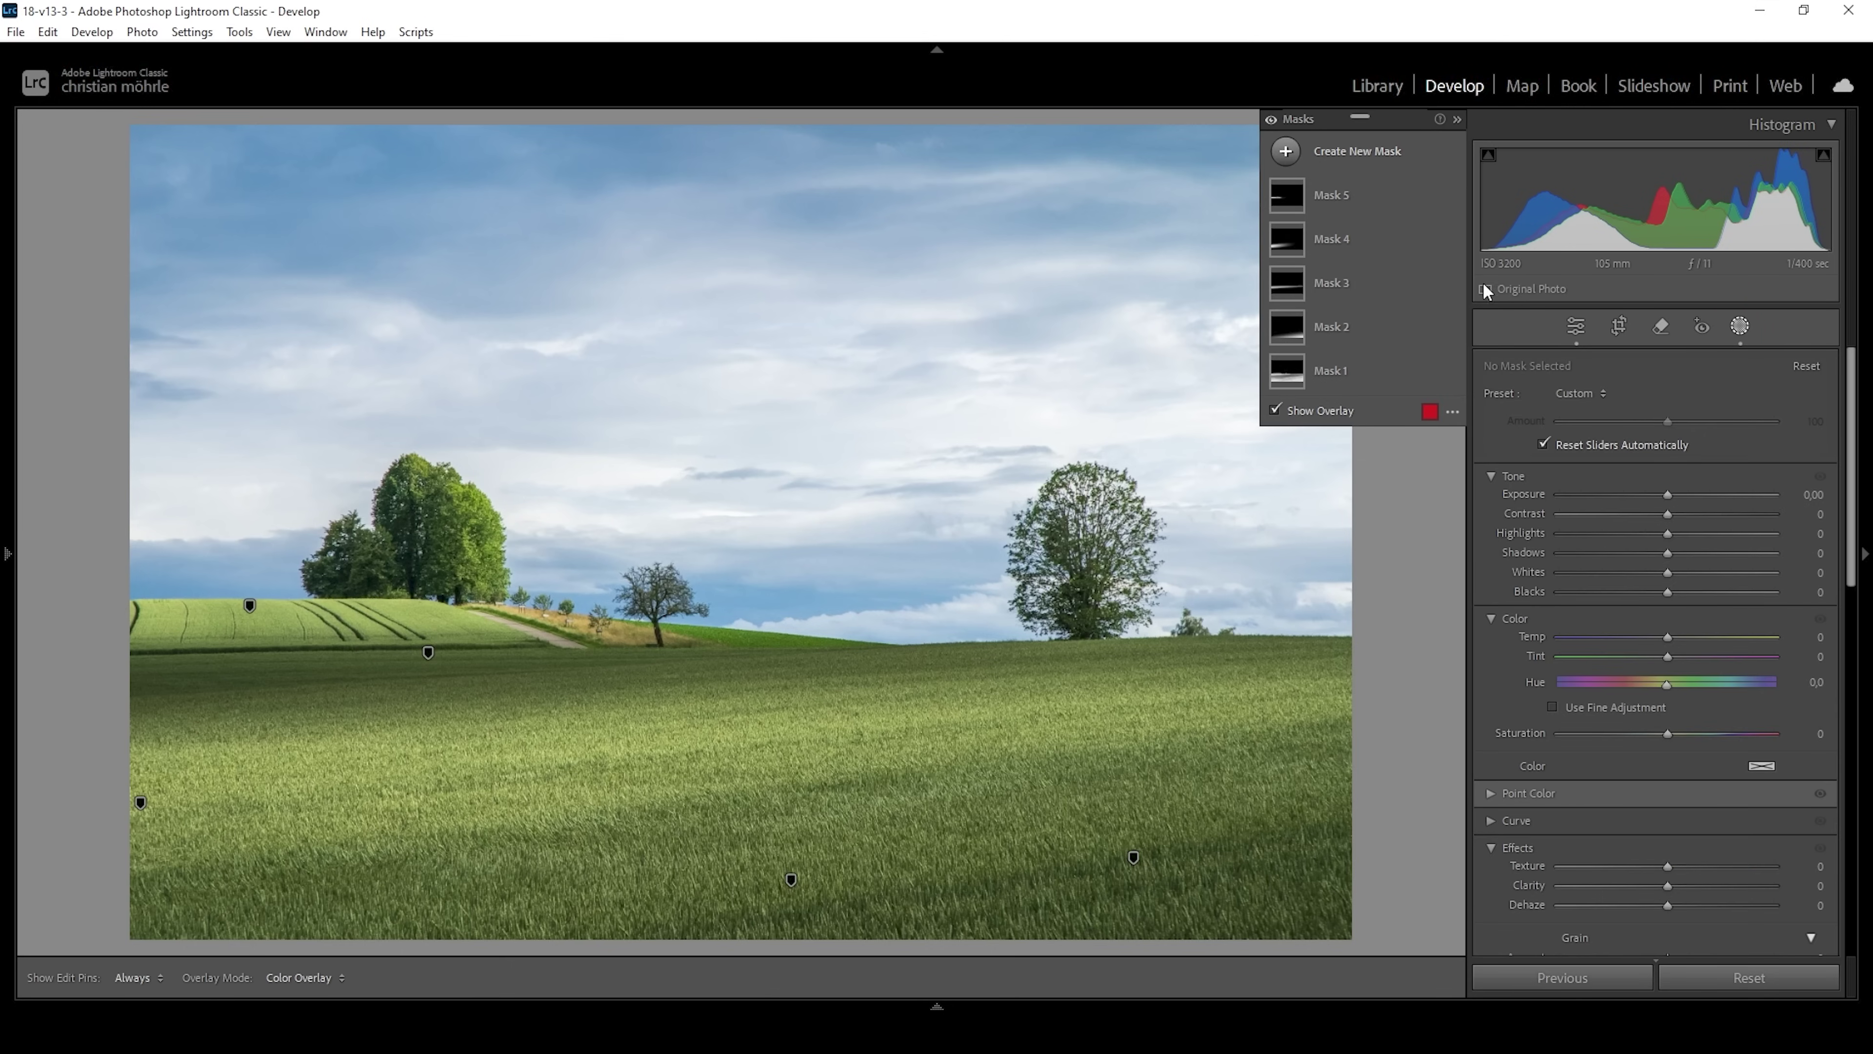
left_click(1287, 153)
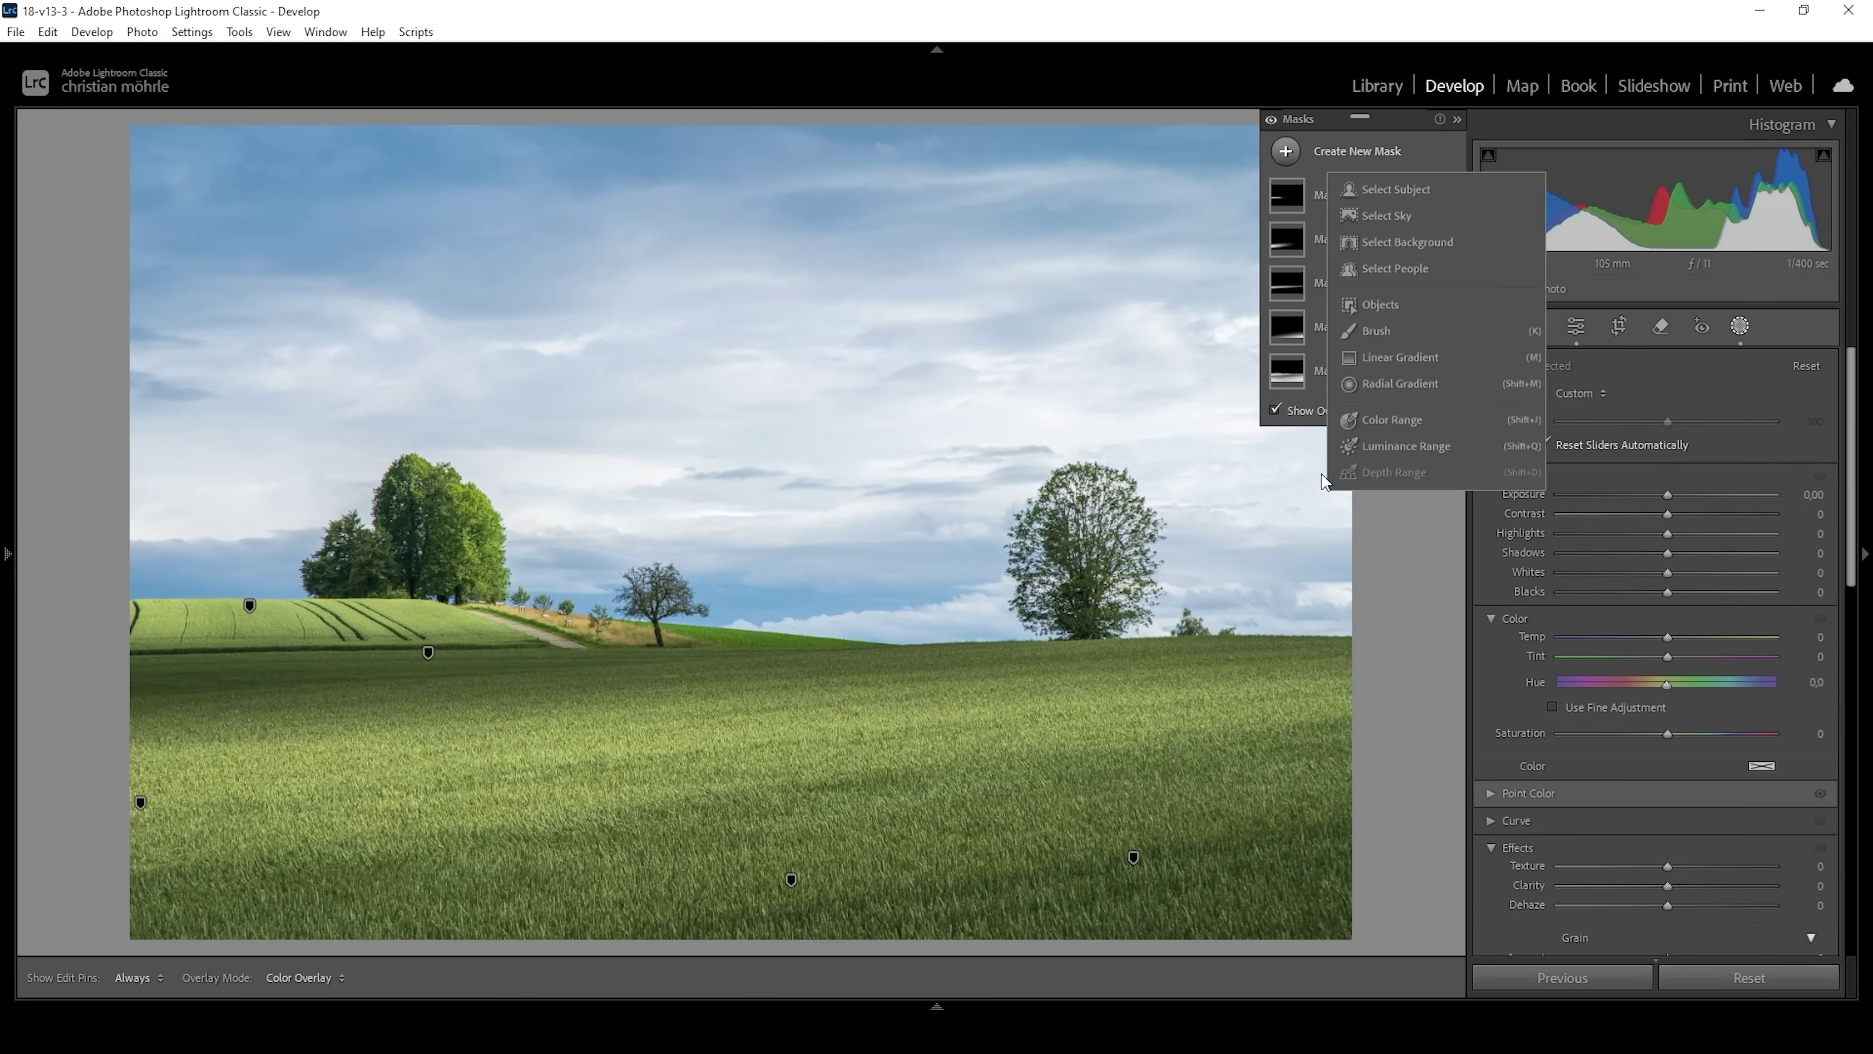
left_click(1401, 357)
left_click_drag(771, 214, 773, 564)
left_click_drag(792, 219, 790, 174)
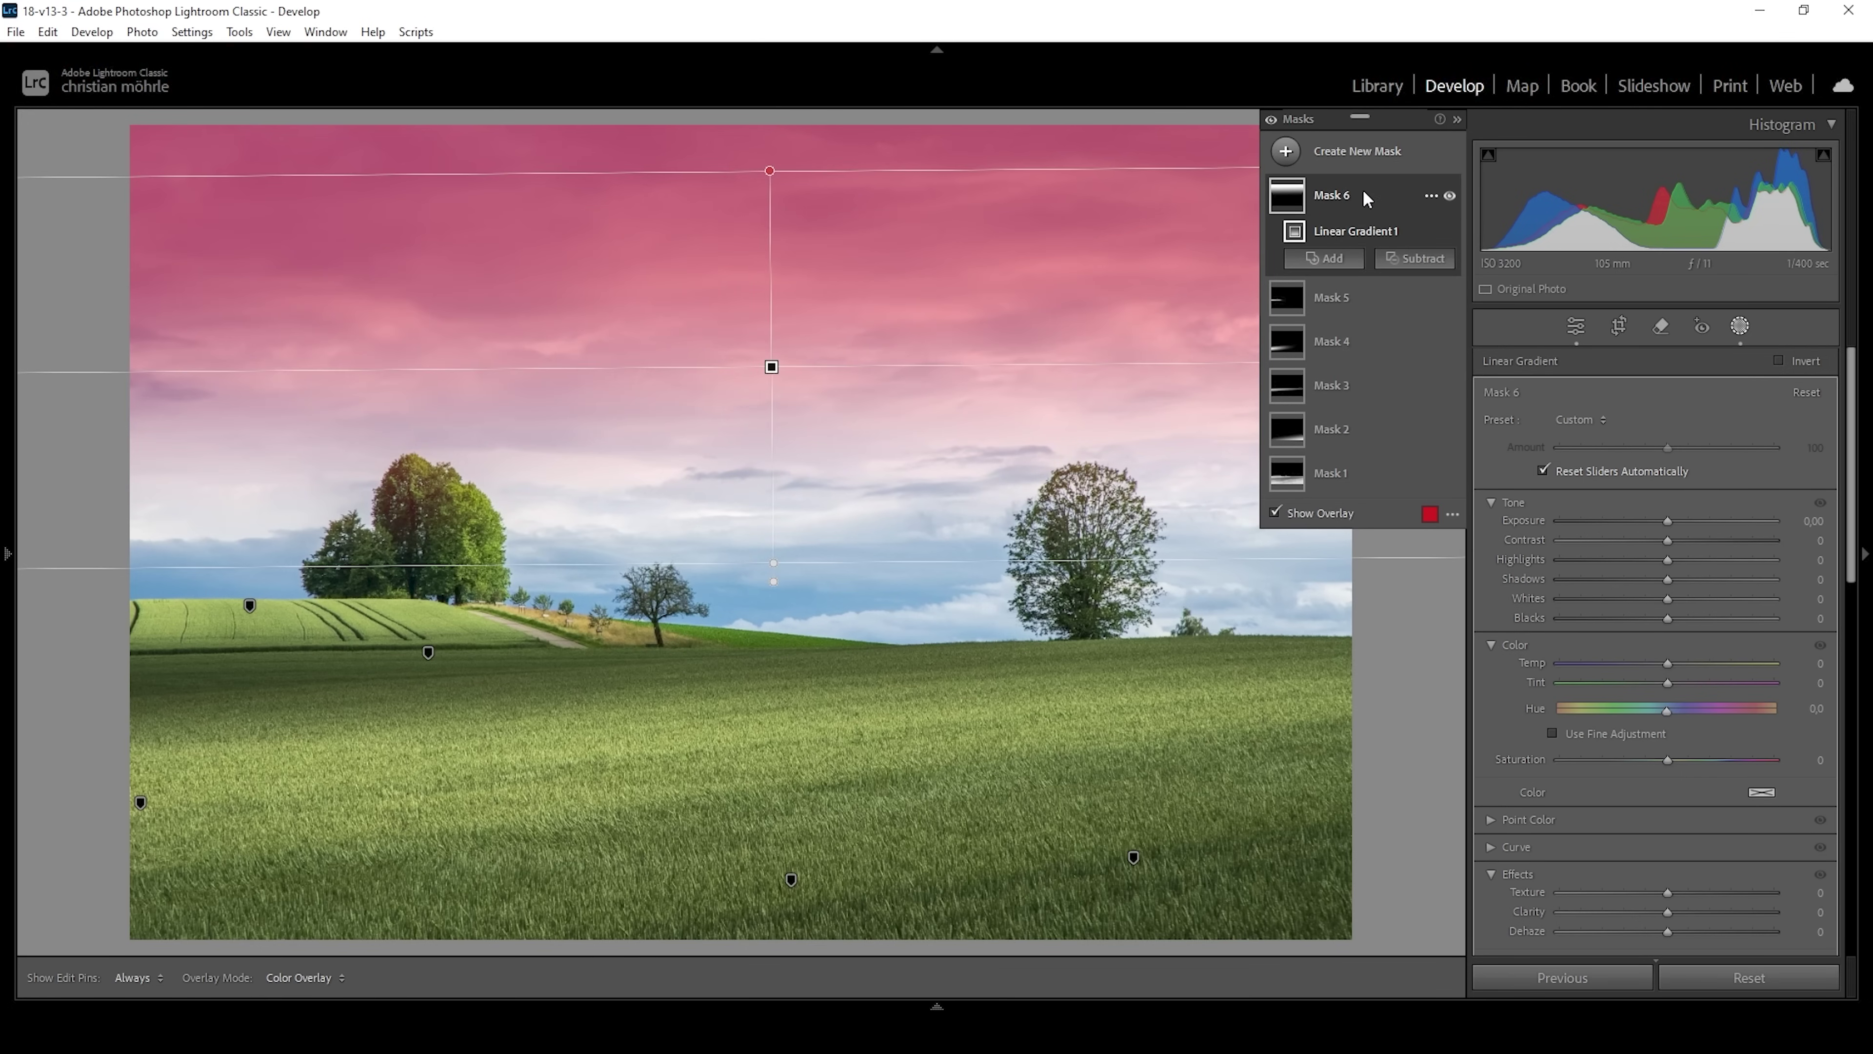
right_click(1435, 205)
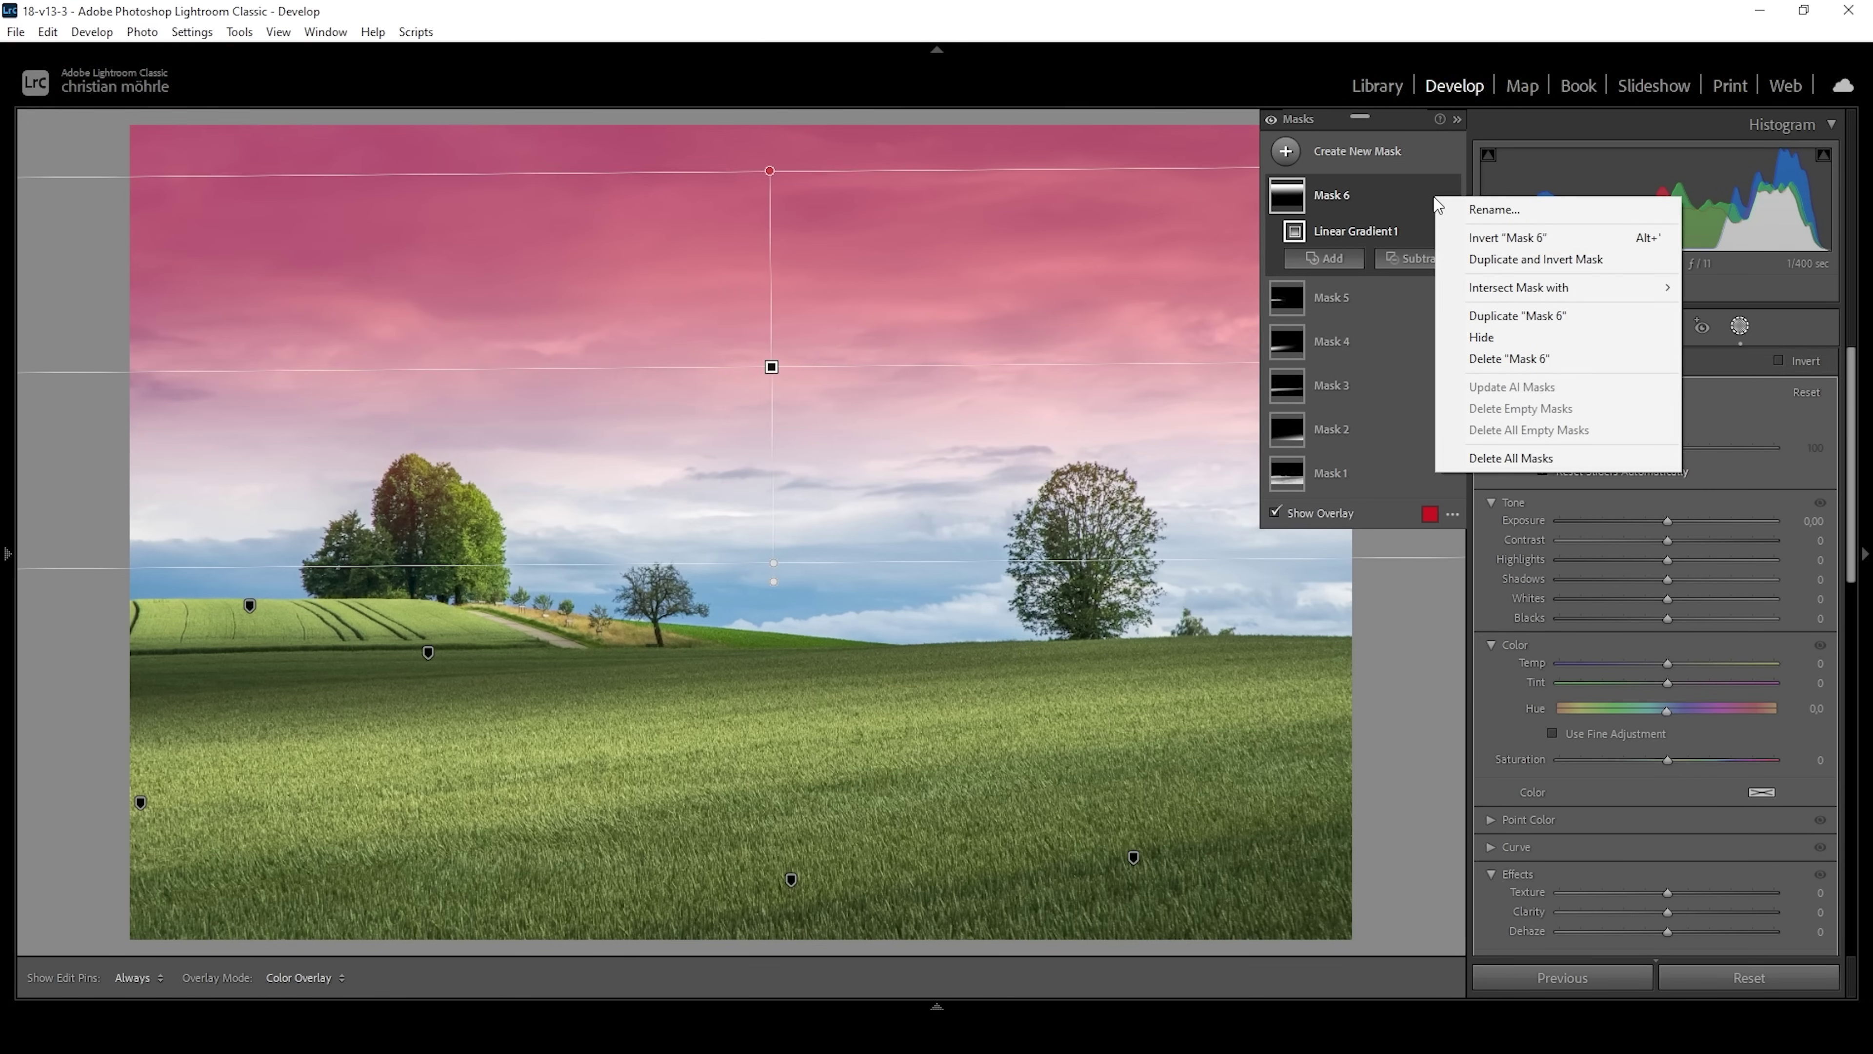
mouse_move(1472, 288)
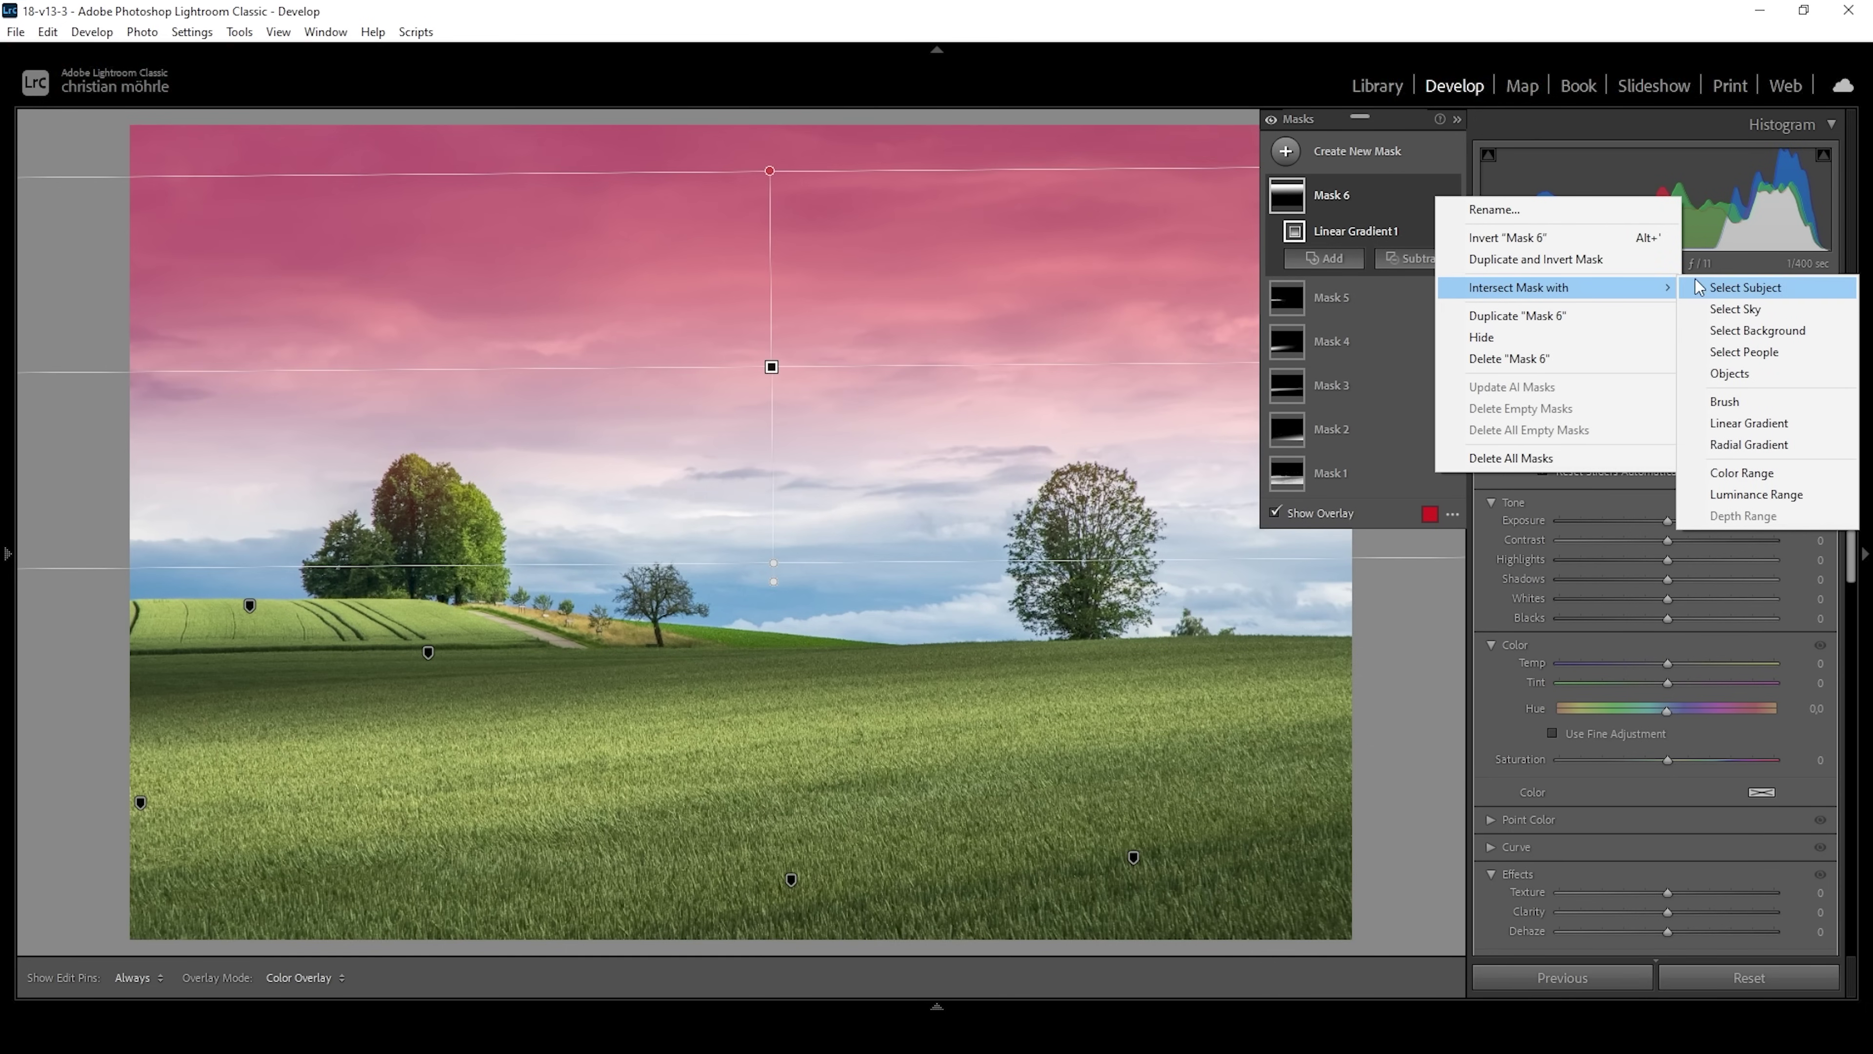
left_click(1723, 312)
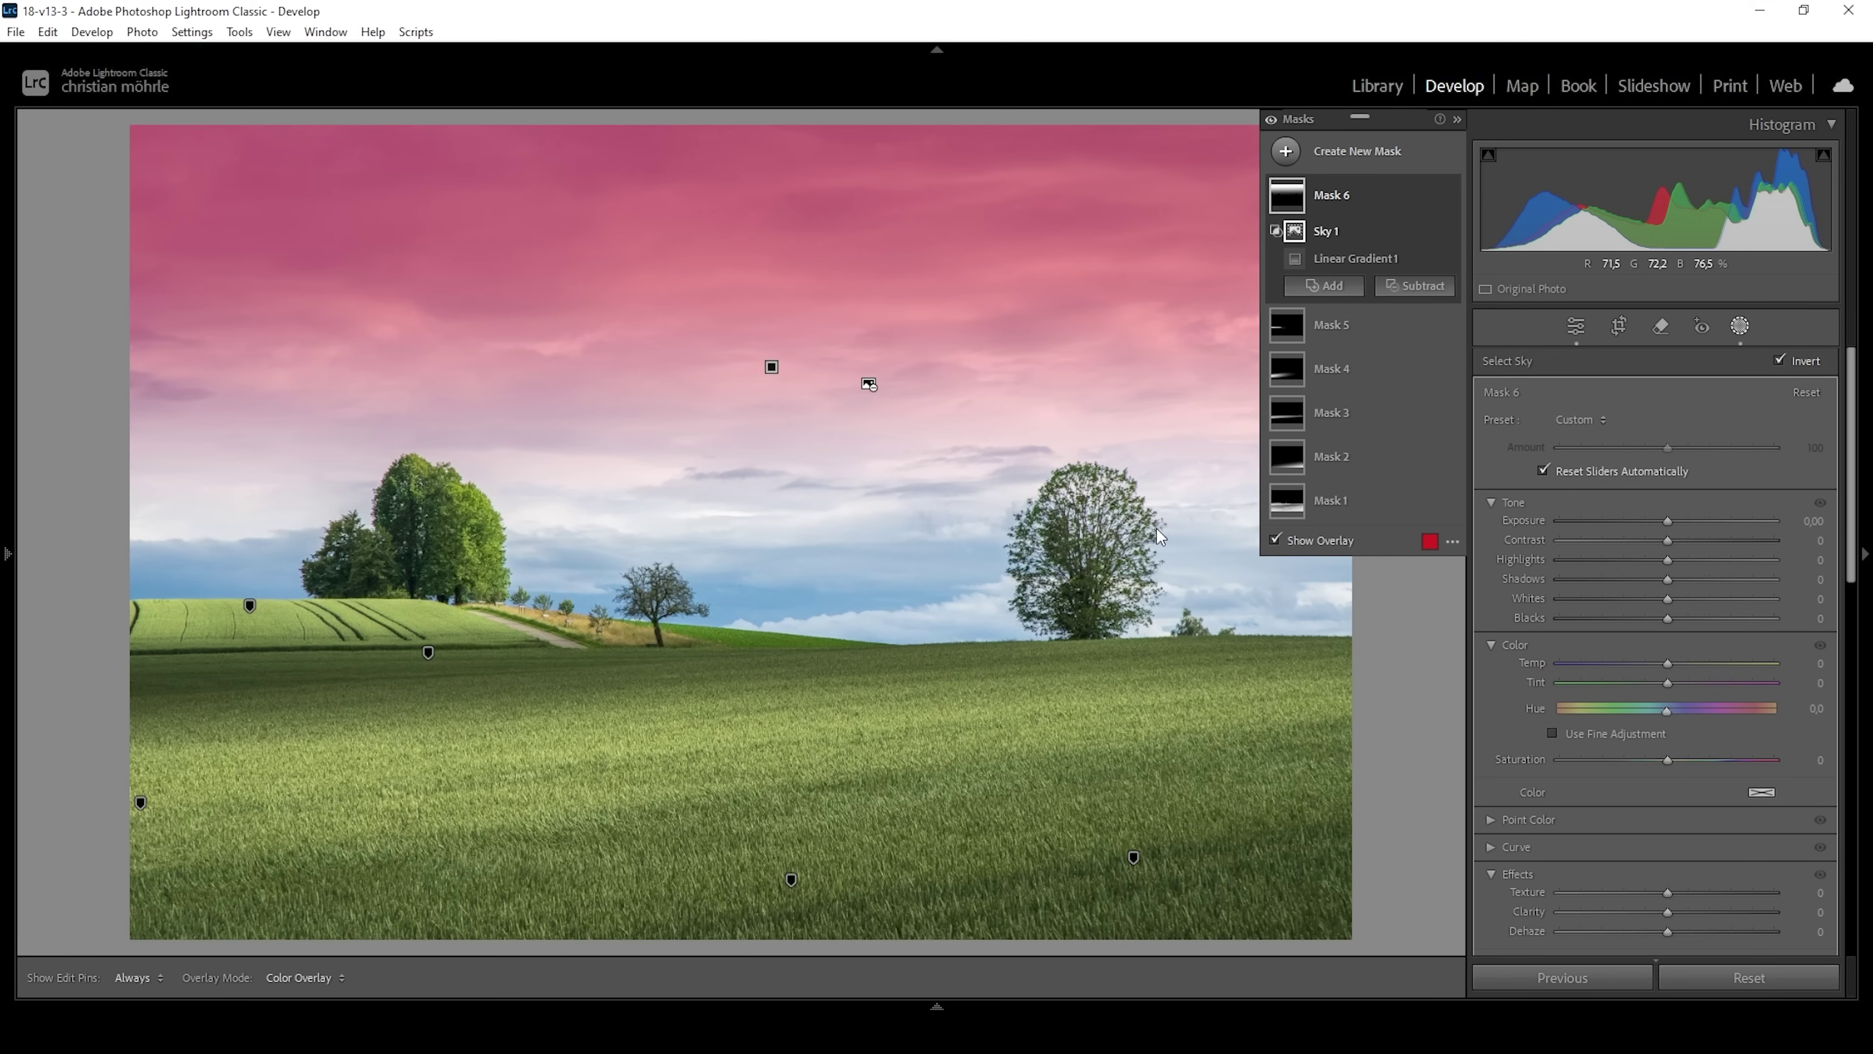
Step: Set the sky mask to Exposure −1.83 and Blacks −9, toggling it to compare
left_click_drag(1669, 521, 1617, 521)
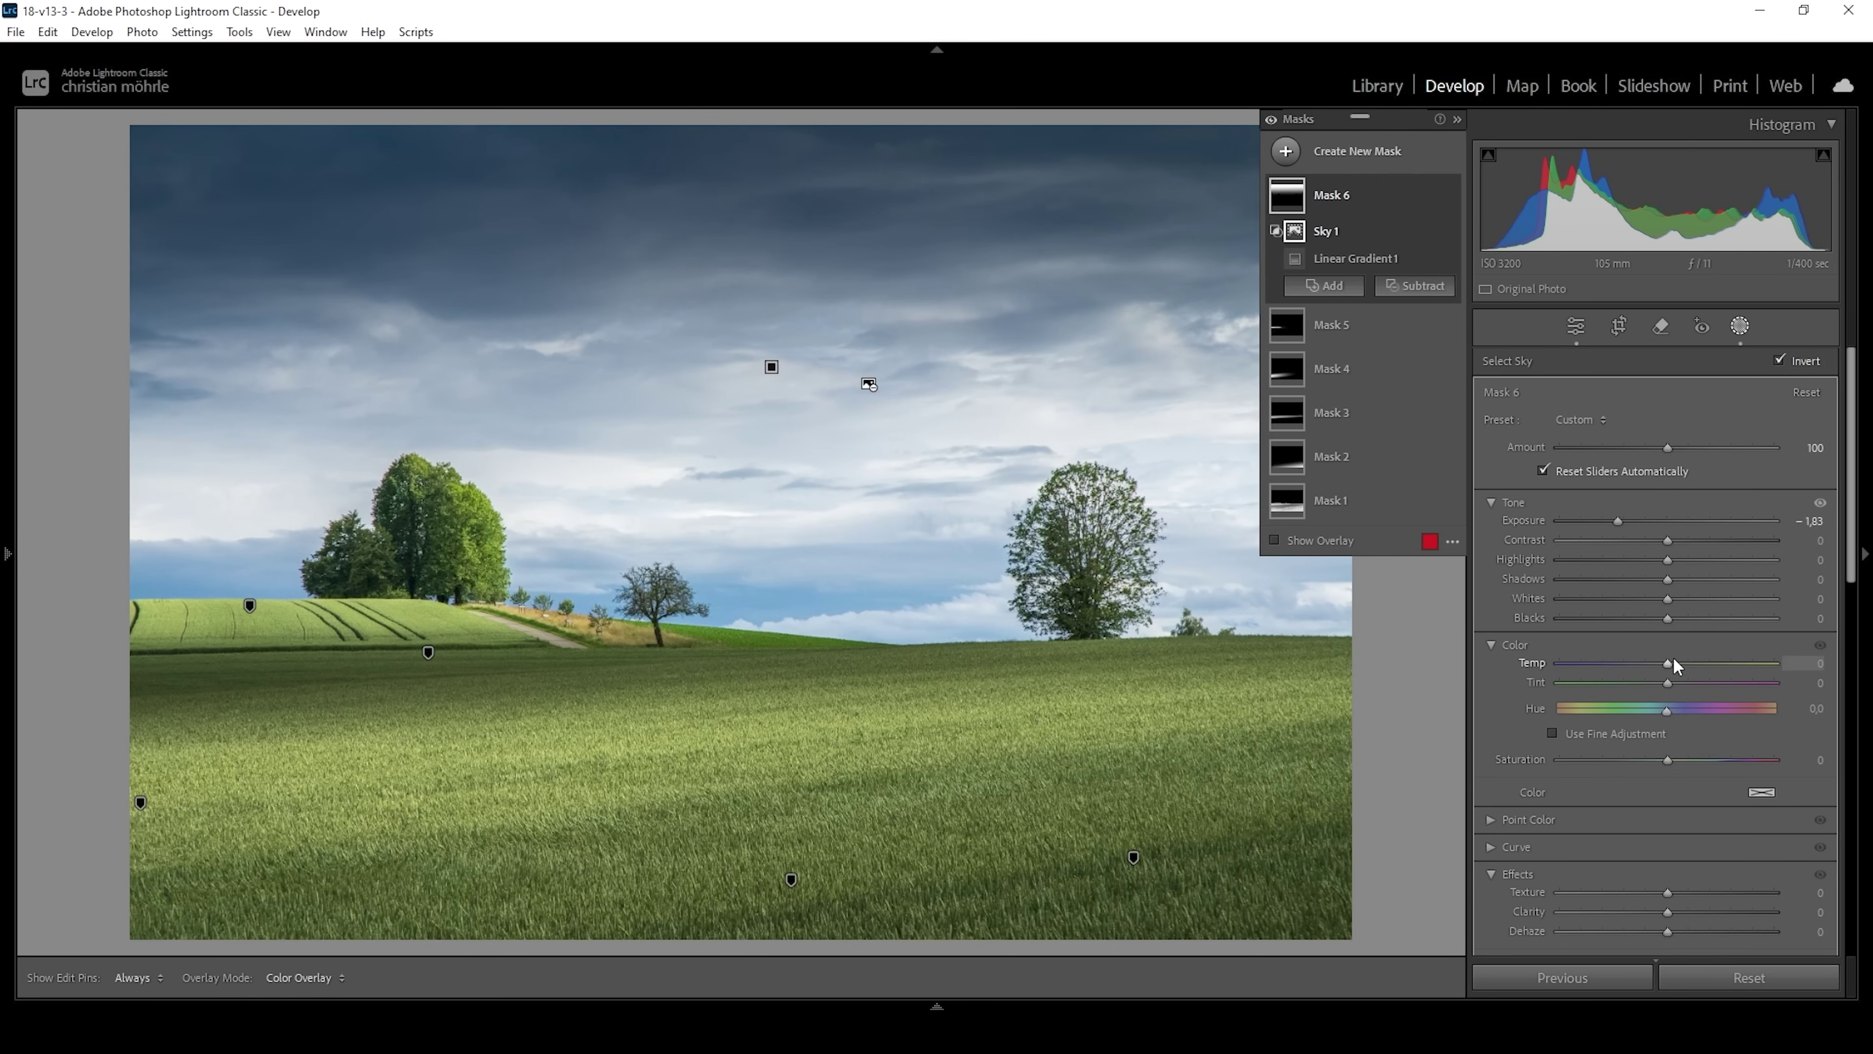
left_click_drag(1666, 620, 1658, 622)
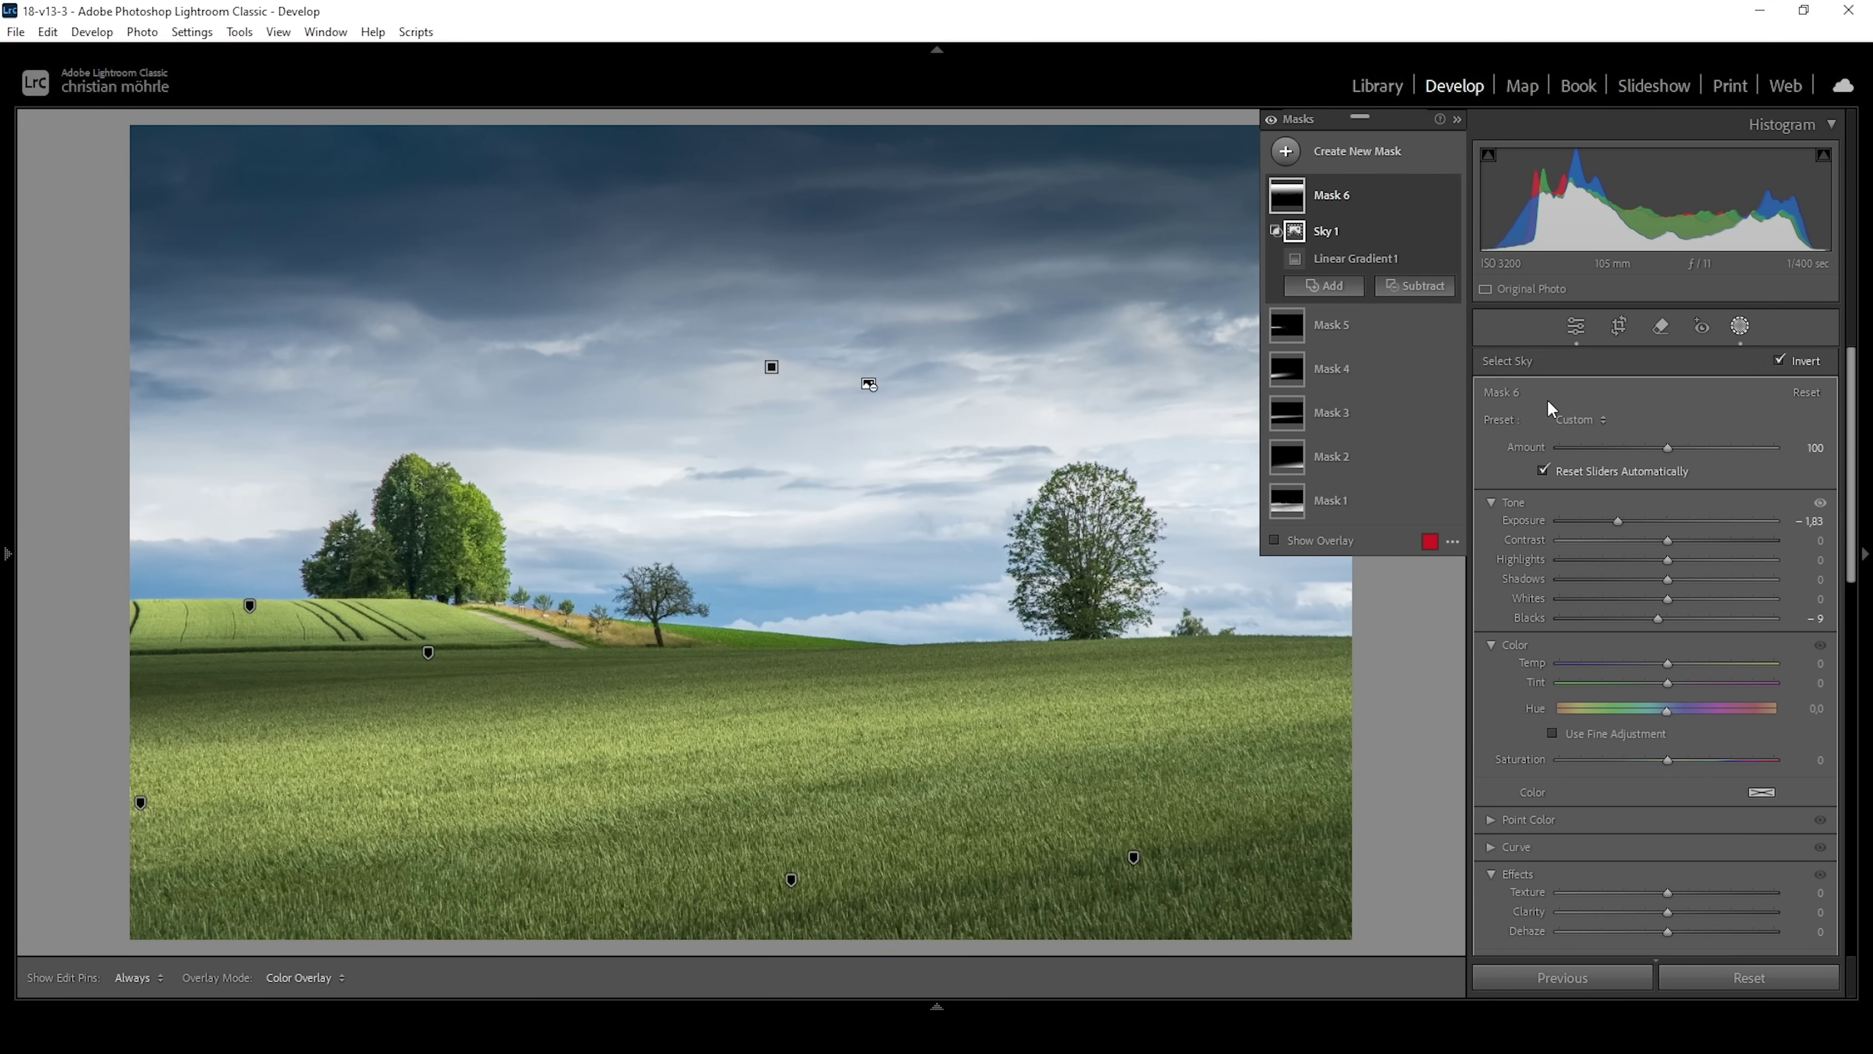
left_click(1271, 120)
left_click(1271, 119)
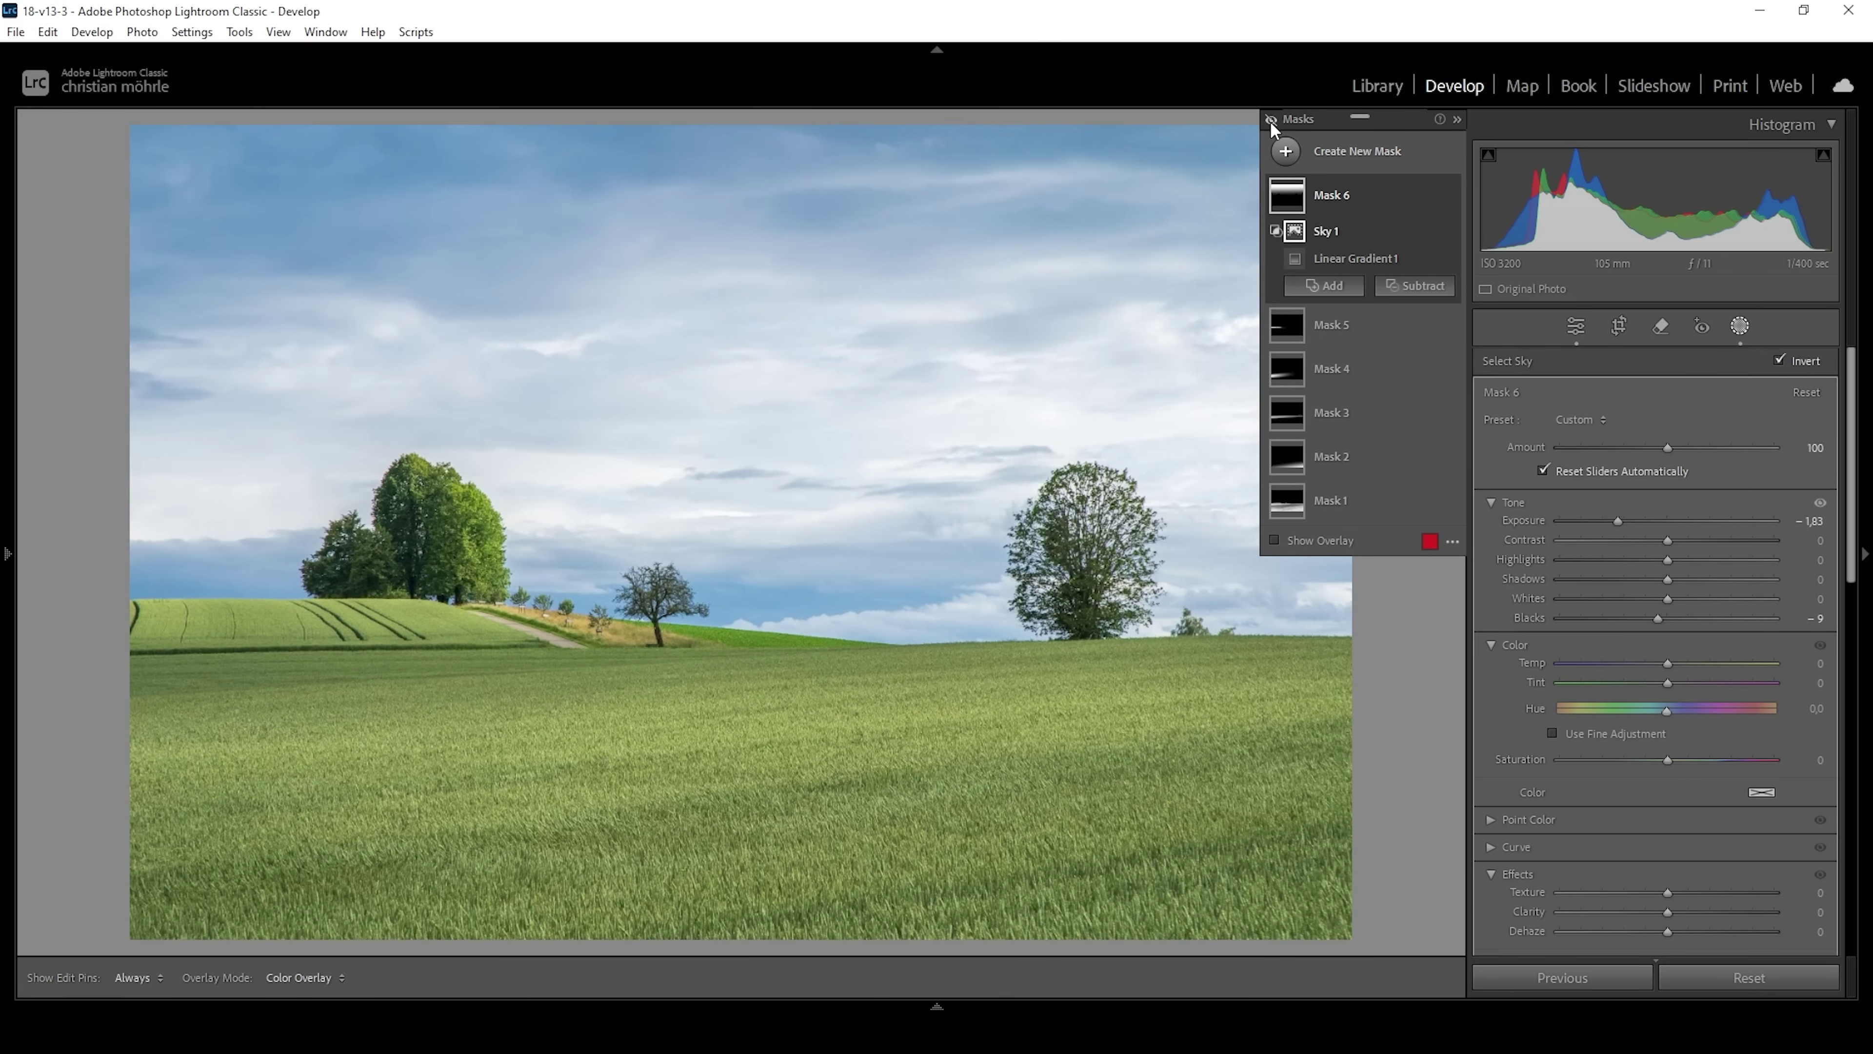
left_click(1269, 121)
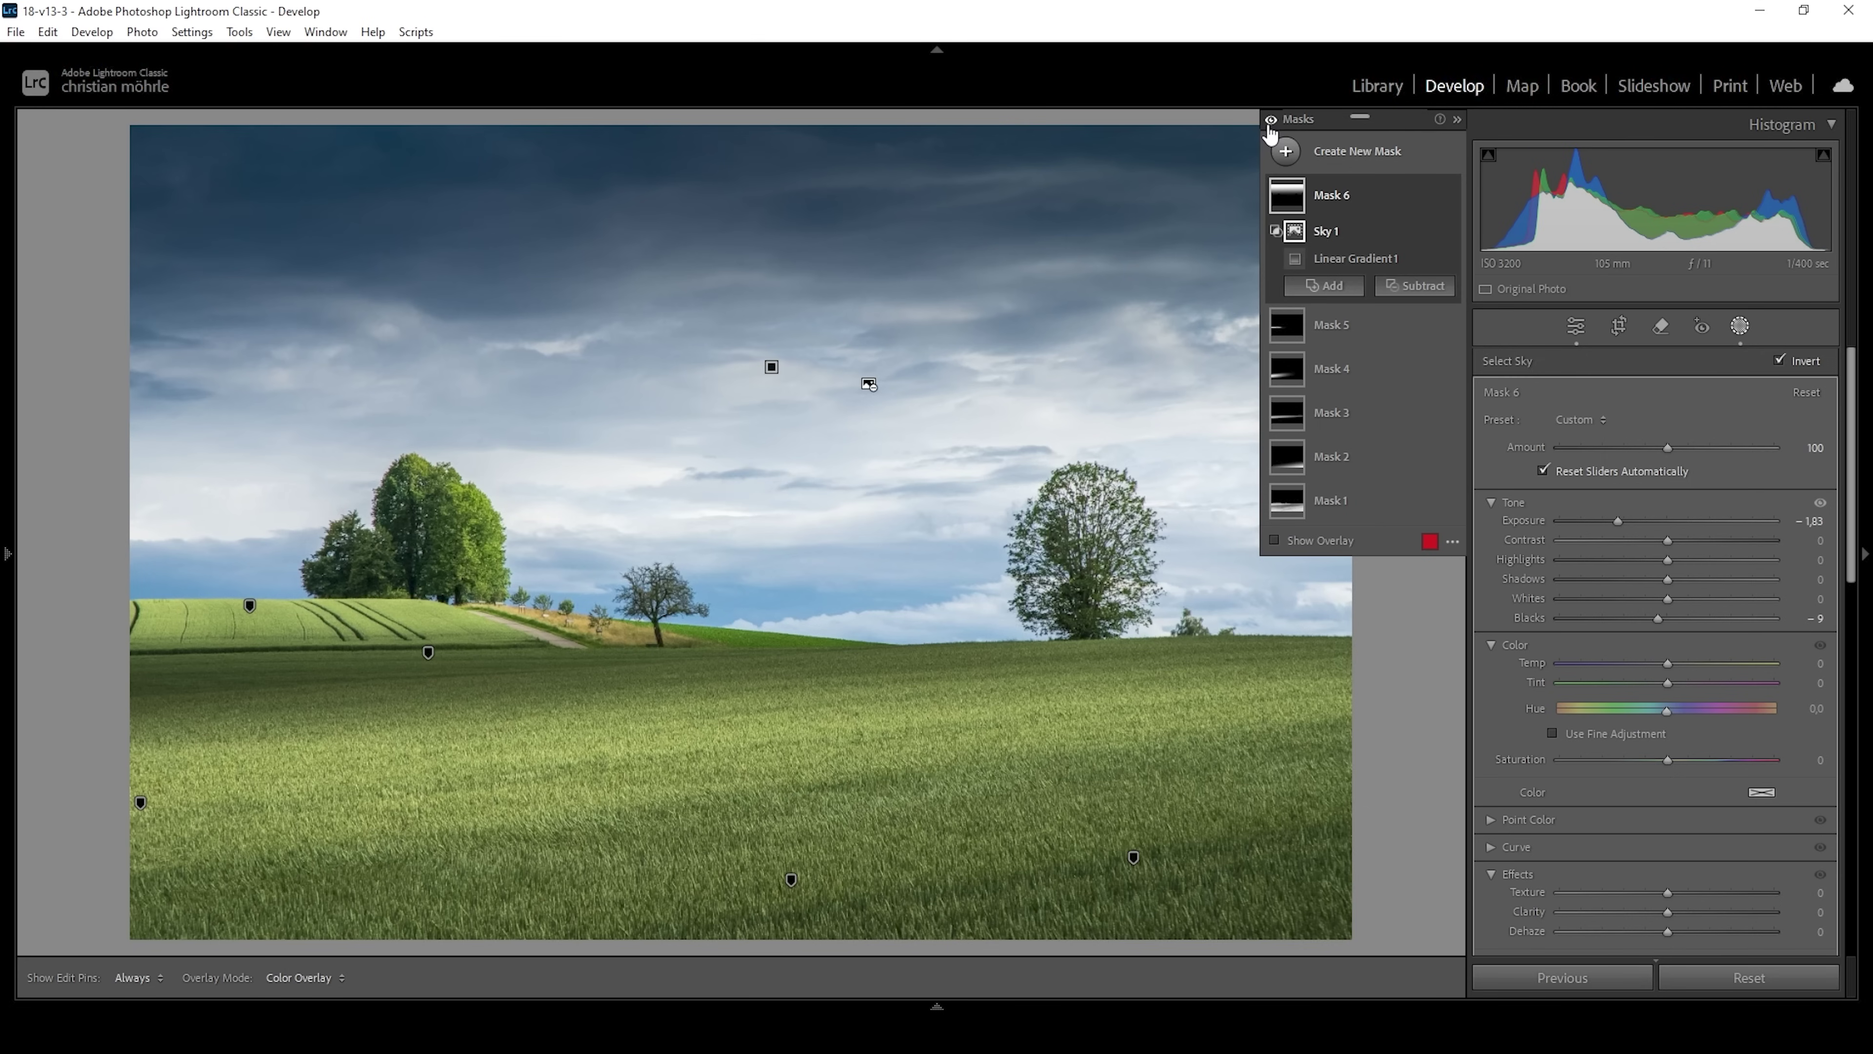
Step: In the Color Mixer, raise Yellow saturation to +10 and Green saturation to +22
left_click(1578, 328)
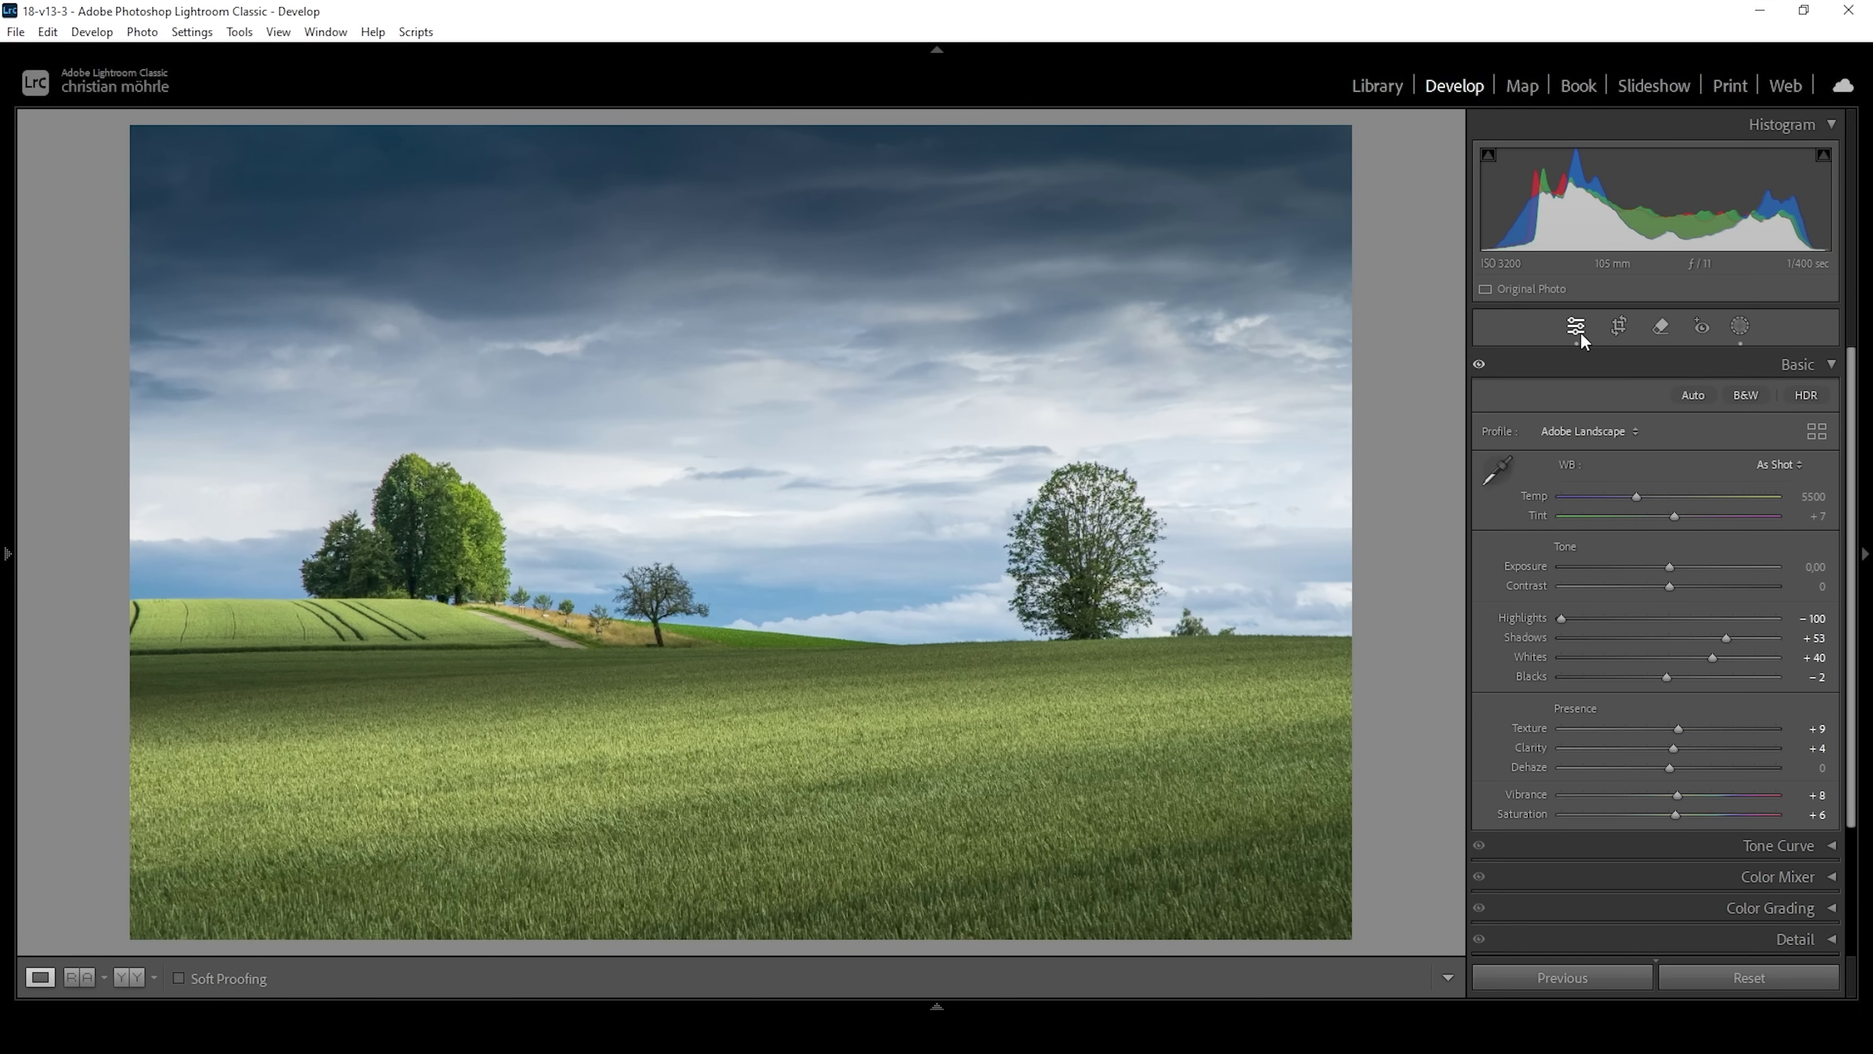
left_click(1794, 367)
left_click(1688, 426)
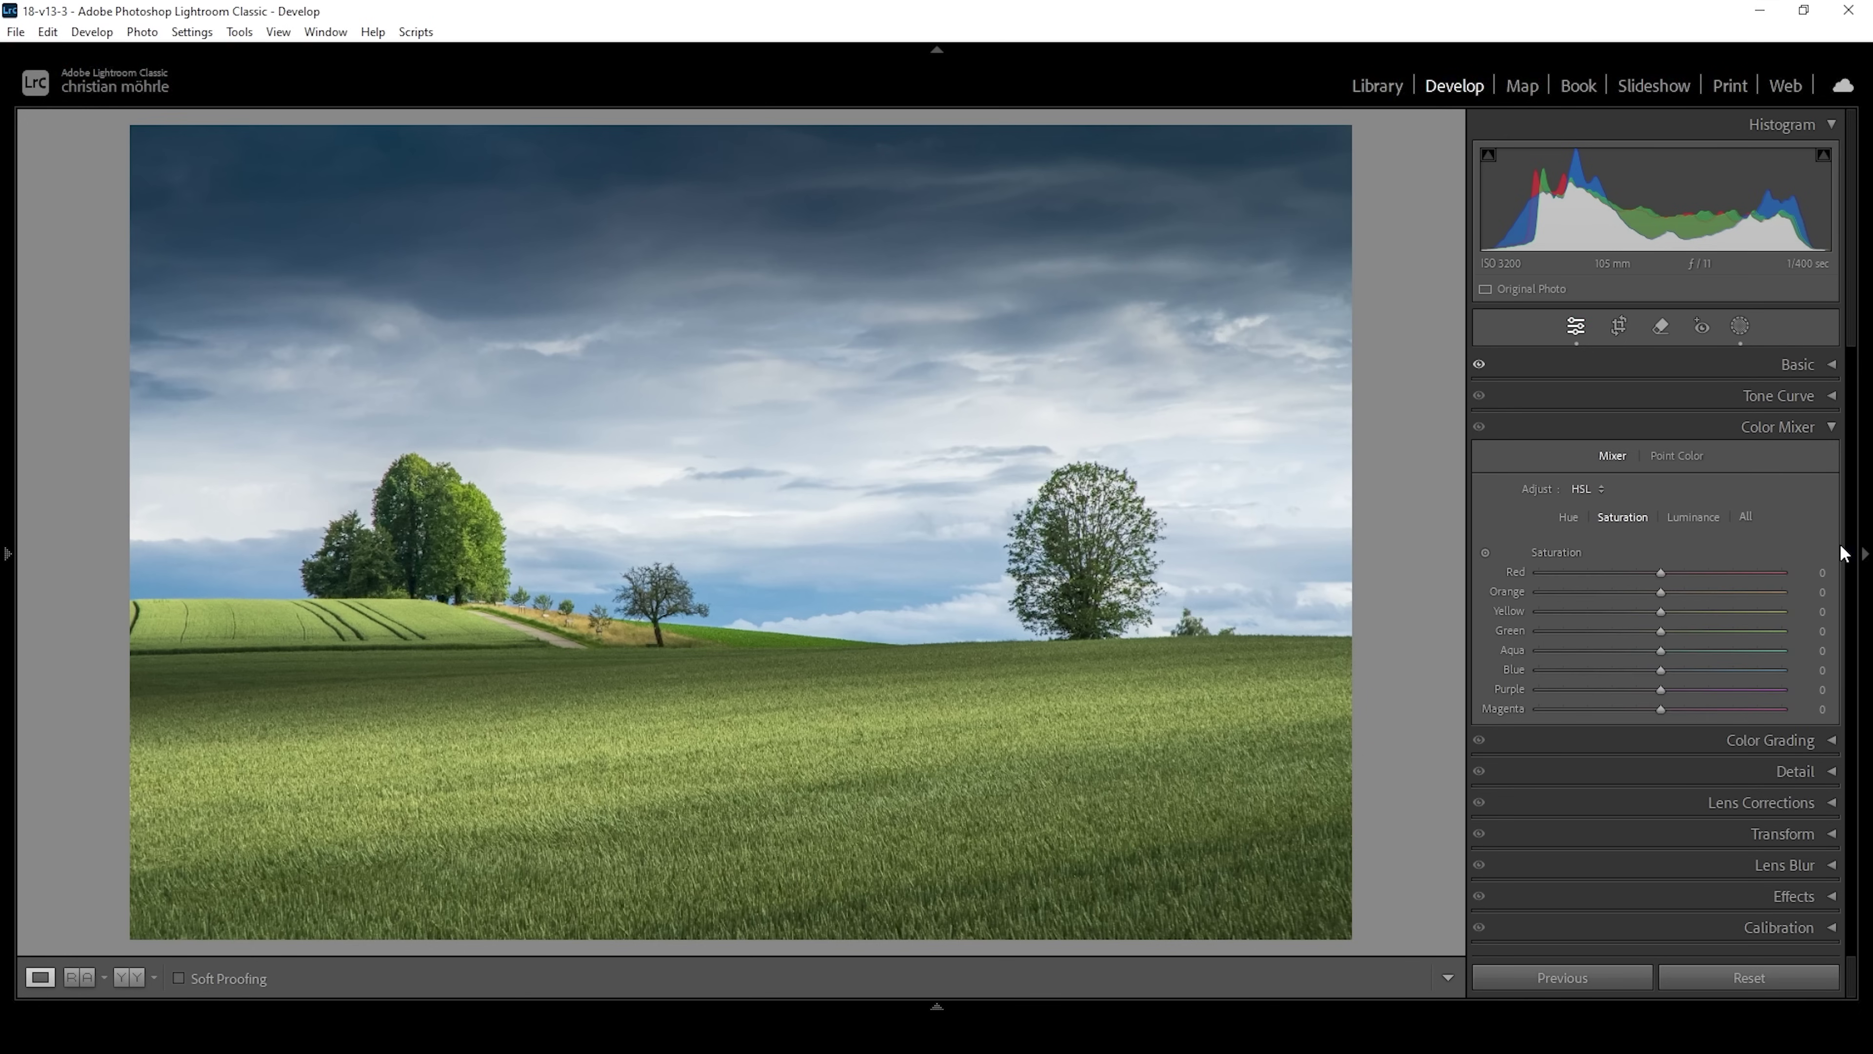
left_click_drag(1661, 610, 1668, 612)
left_click_drag(1668, 611, 1674, 632)
left_click_drag(1685, 635, 1689, 636)
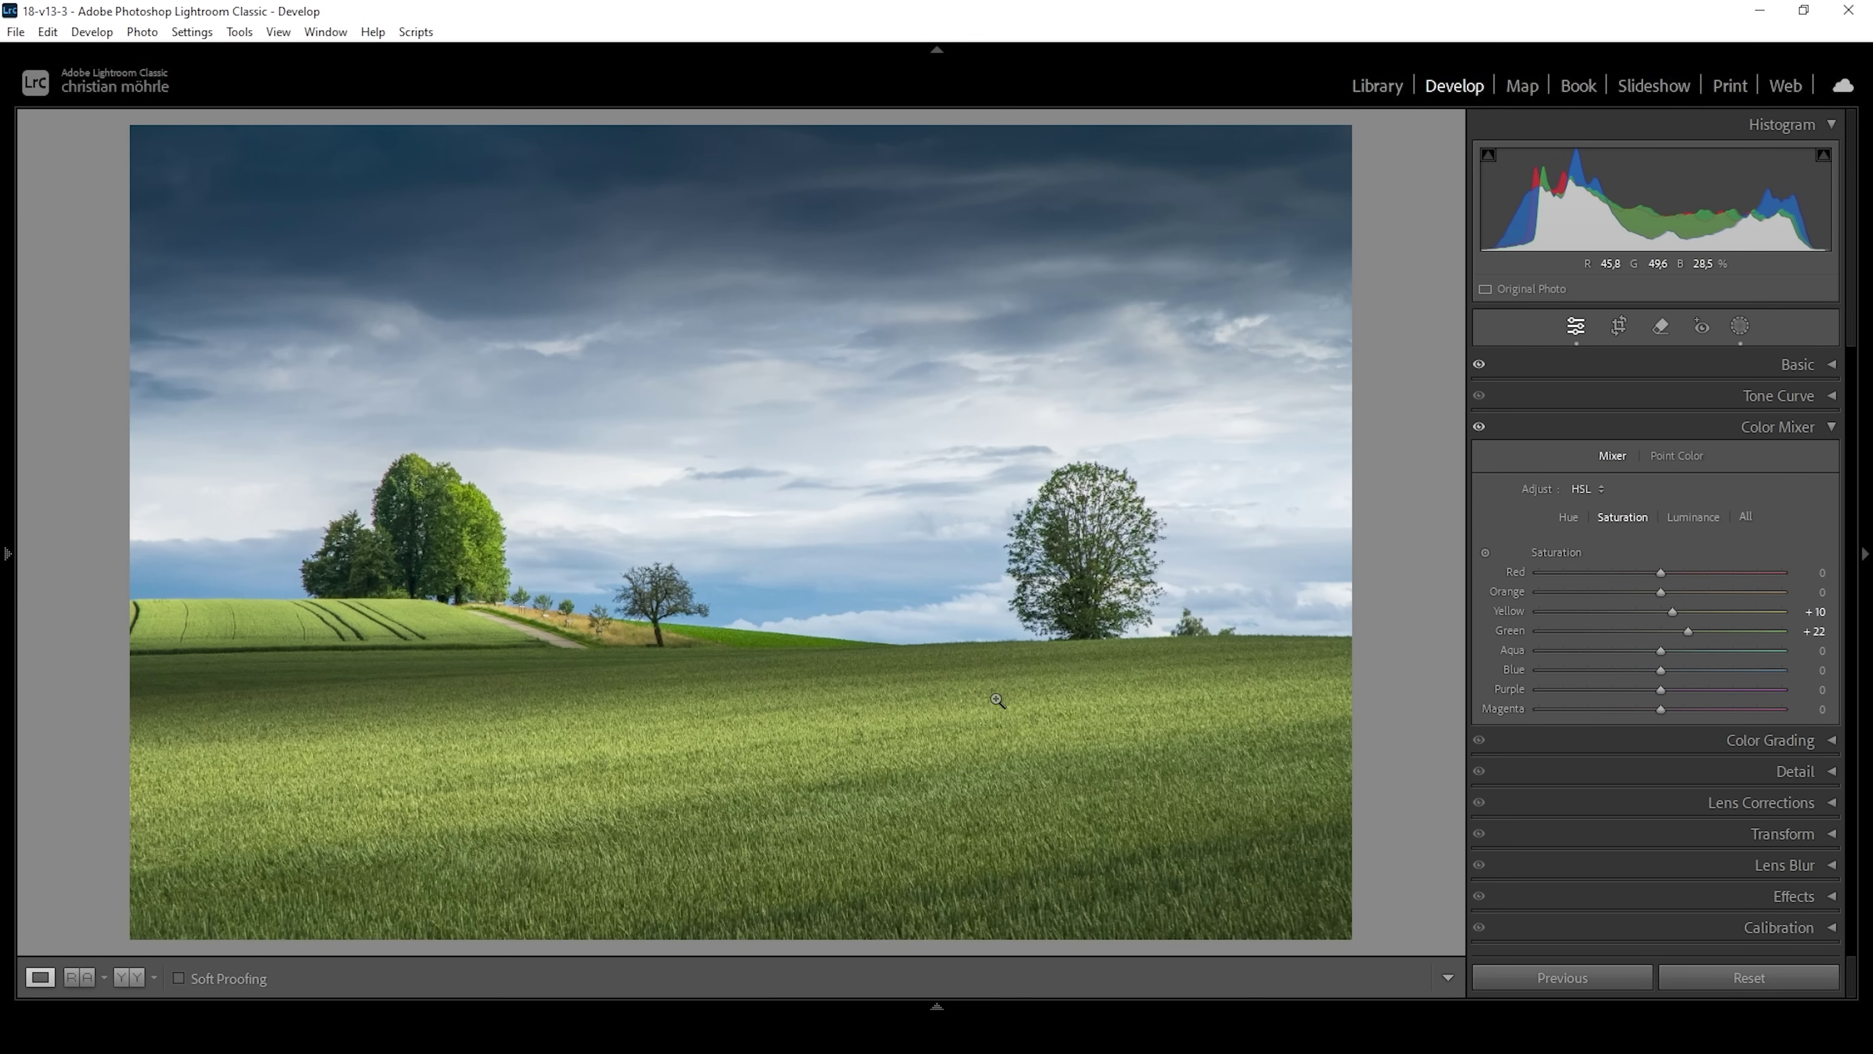
Step: Set Color Mixer luminance to Yellow +26, Green +6 and Blue -10
left_click(1690, 517)
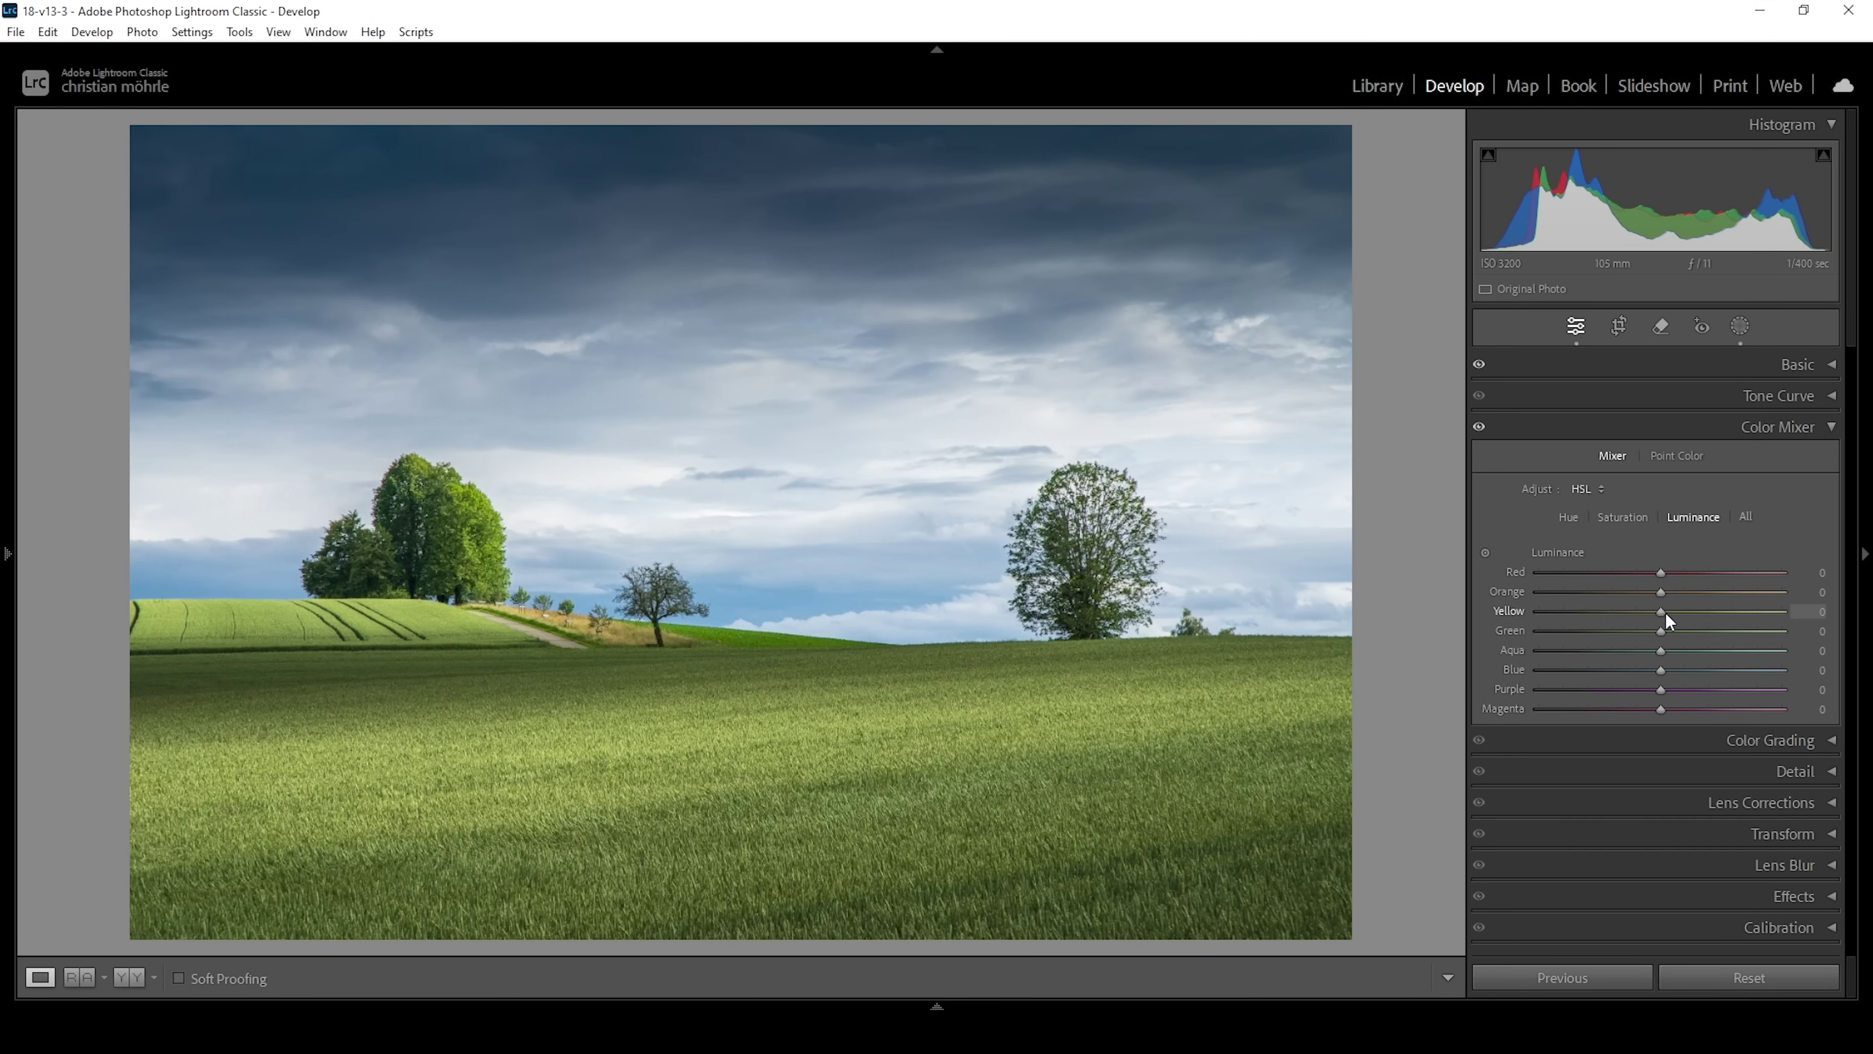
mouse_move(1668, 612)
left_mouse_down()
mouse_move(1693, 612)
mouse_move(1672, 634)
left_mouse_up()
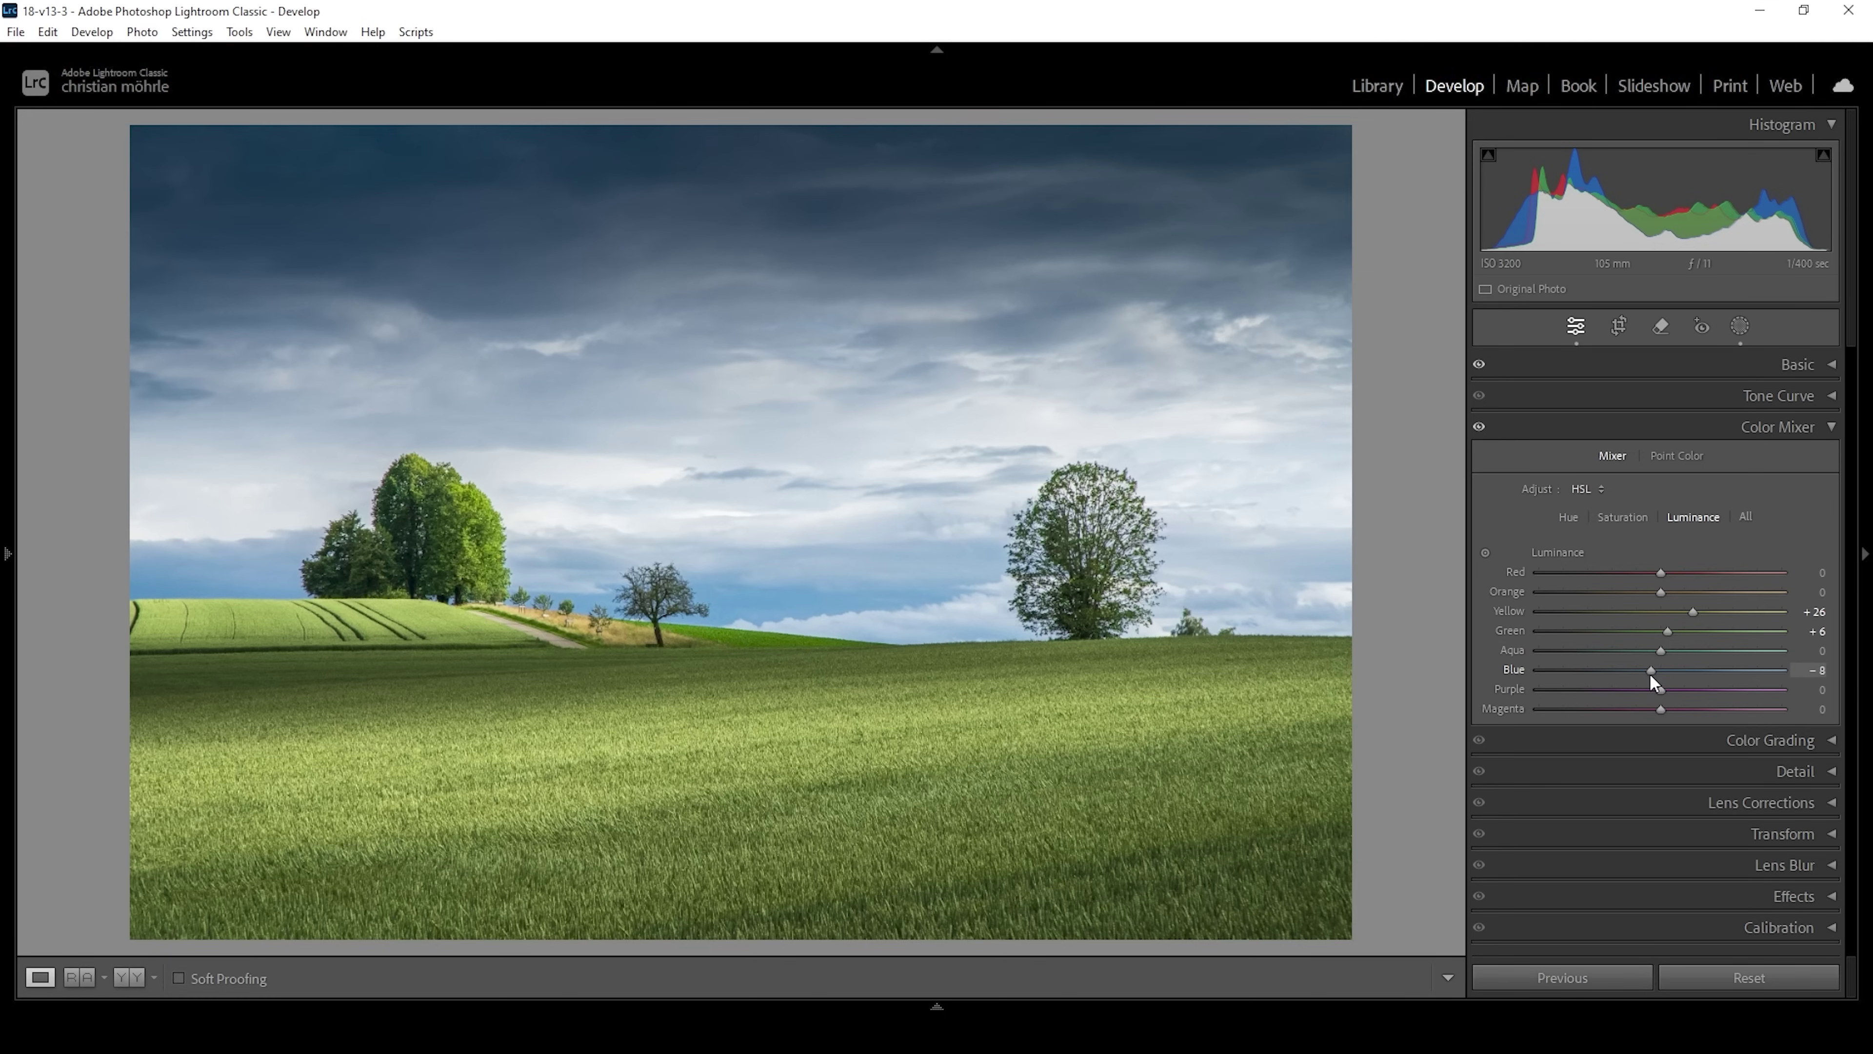
left_click_drag(1651, 671, 1649, 671)
left_click(1800, 427)
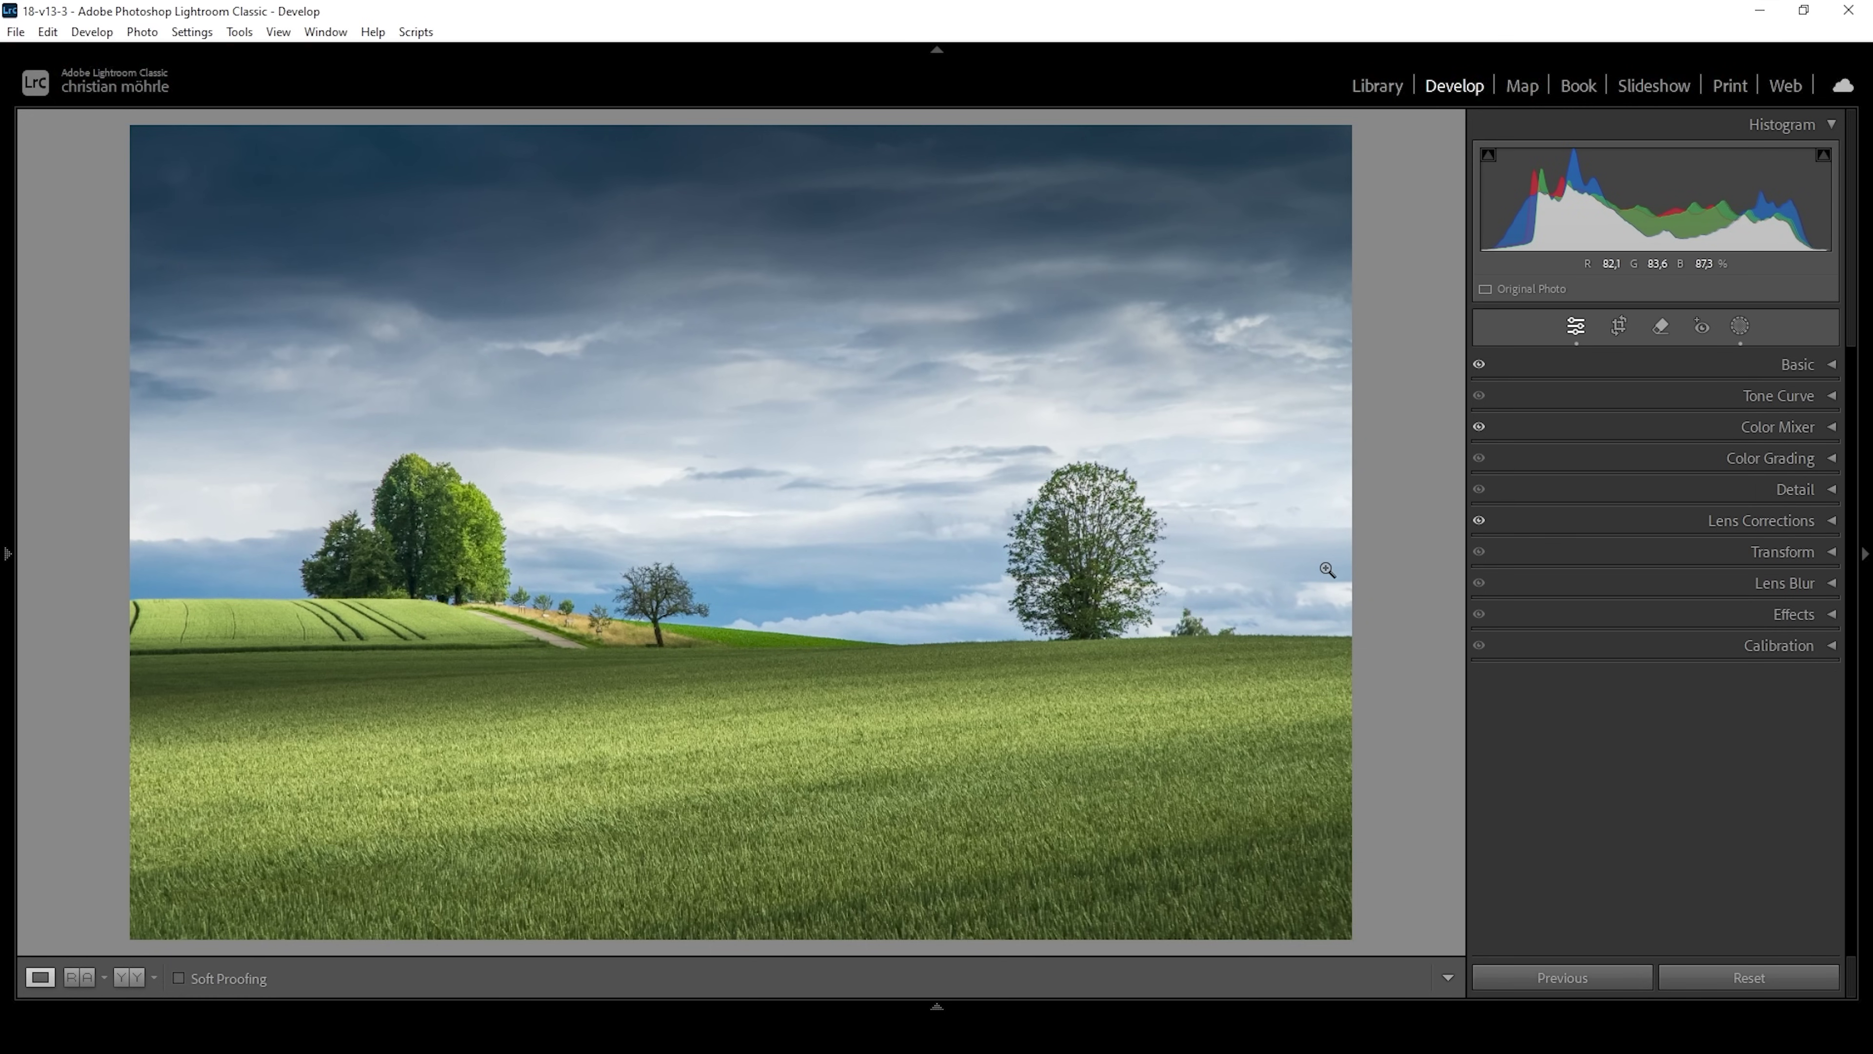
Step: In Calibration, raise Red, Green and Blue Primary saturation to +2, +6 and +3
left_click(1752, 649)
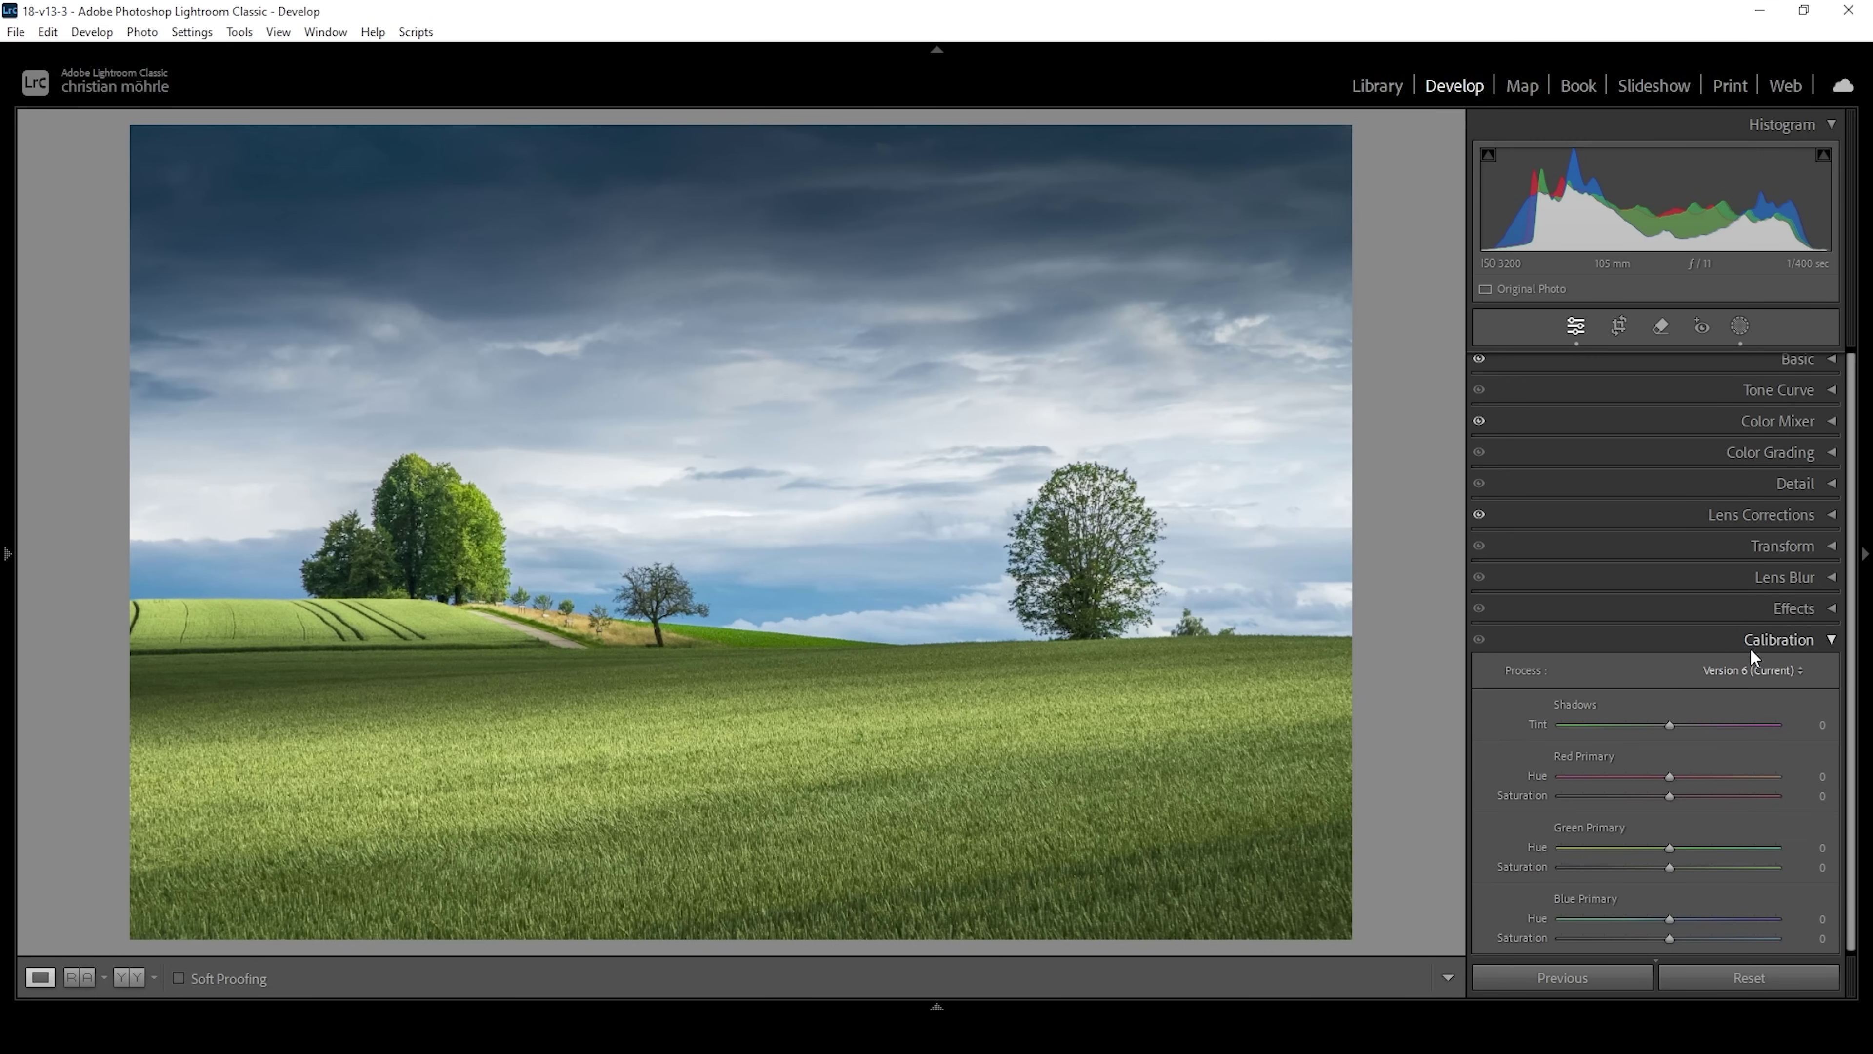
left_click_drag(1670, 793, 1673, 794)
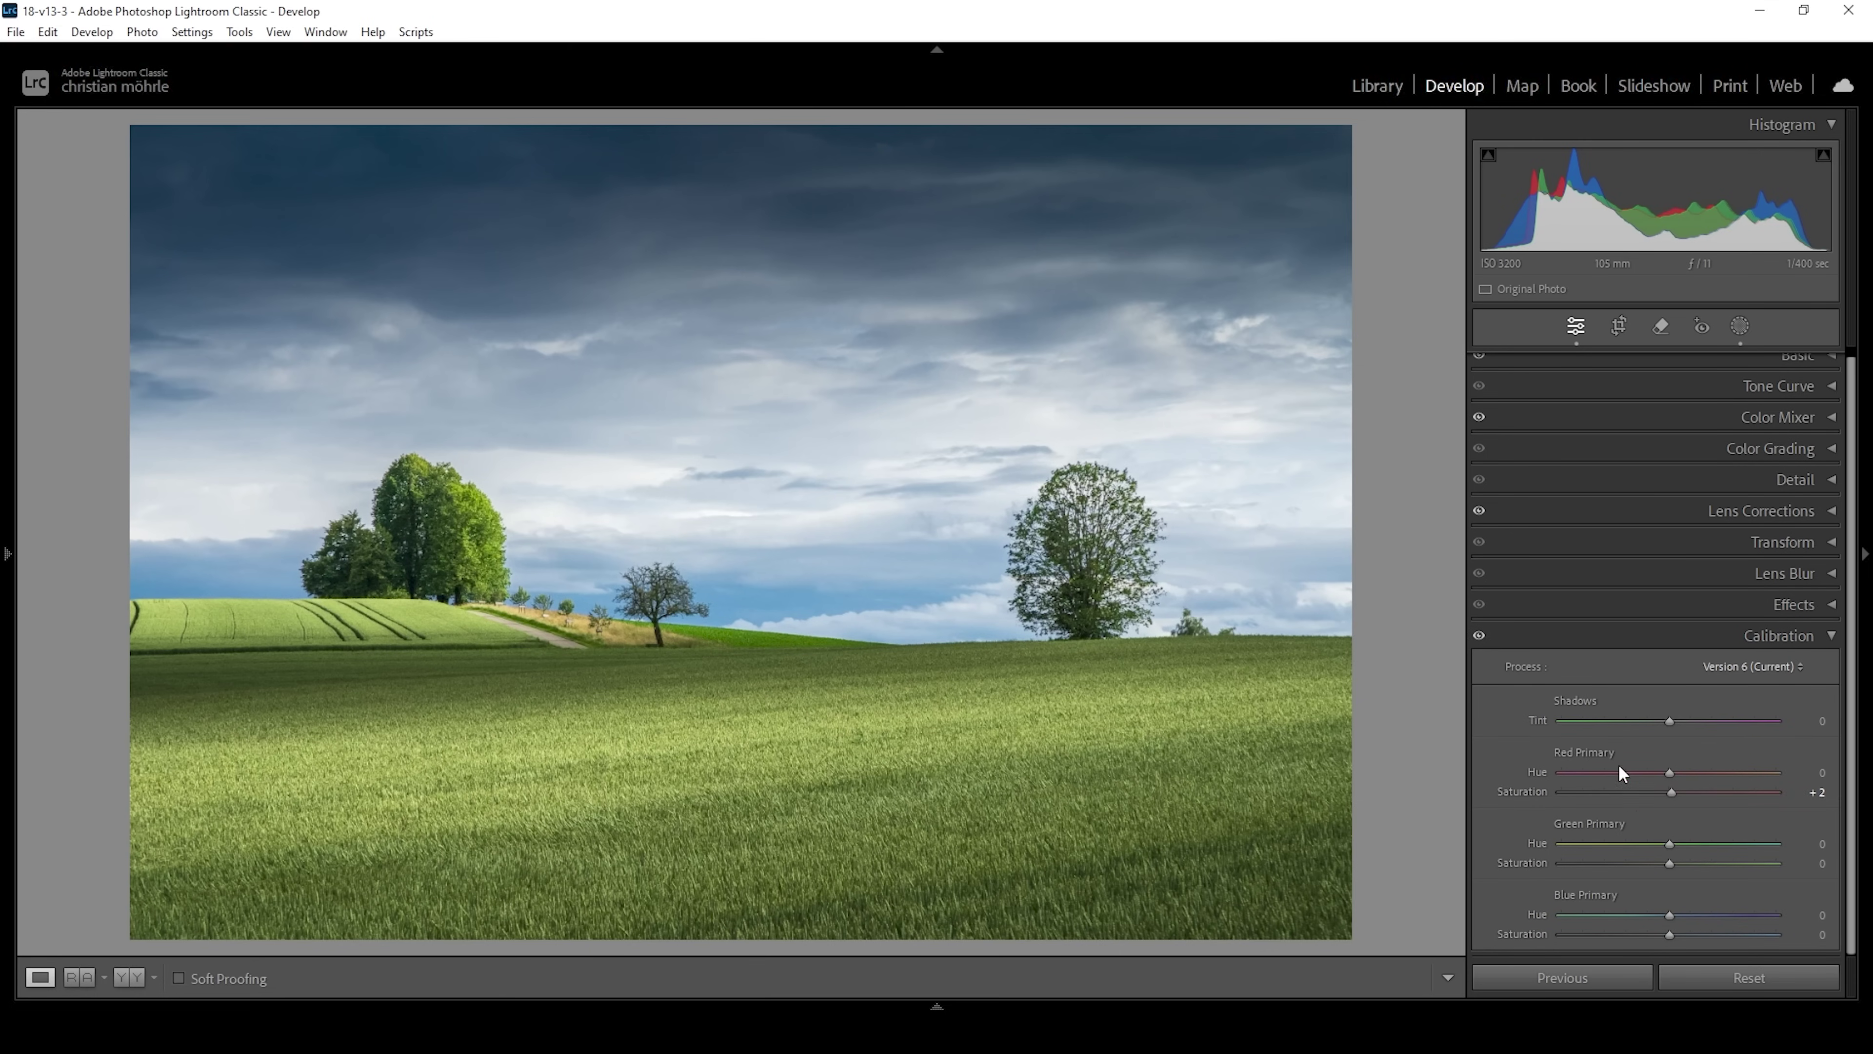
left_click_drag(1670, 864, 1675, 865)
left_click_drag(1669, 934, 1672, 935)
left_click(1826, 637)
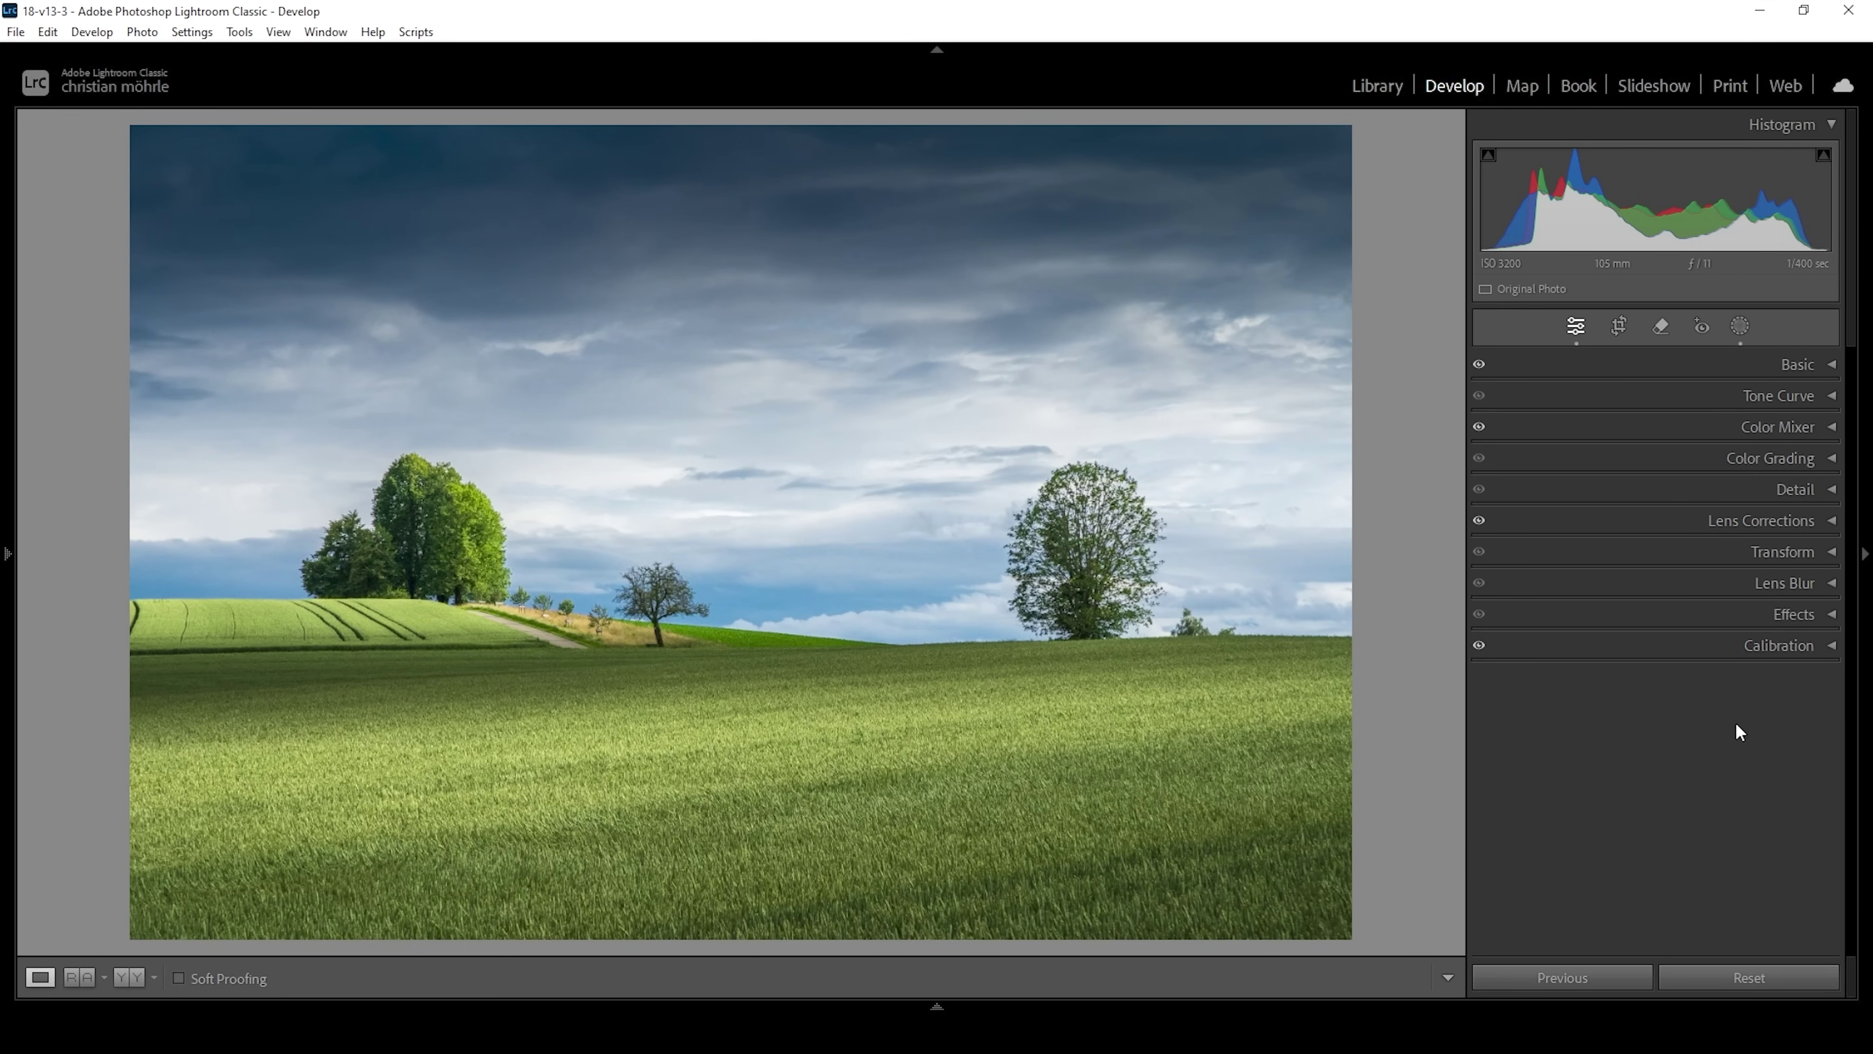
Step: Set sharpening Radius 0.5, Detail 100 and Masking 23 in the Detail panel
left_click(1787, 498)
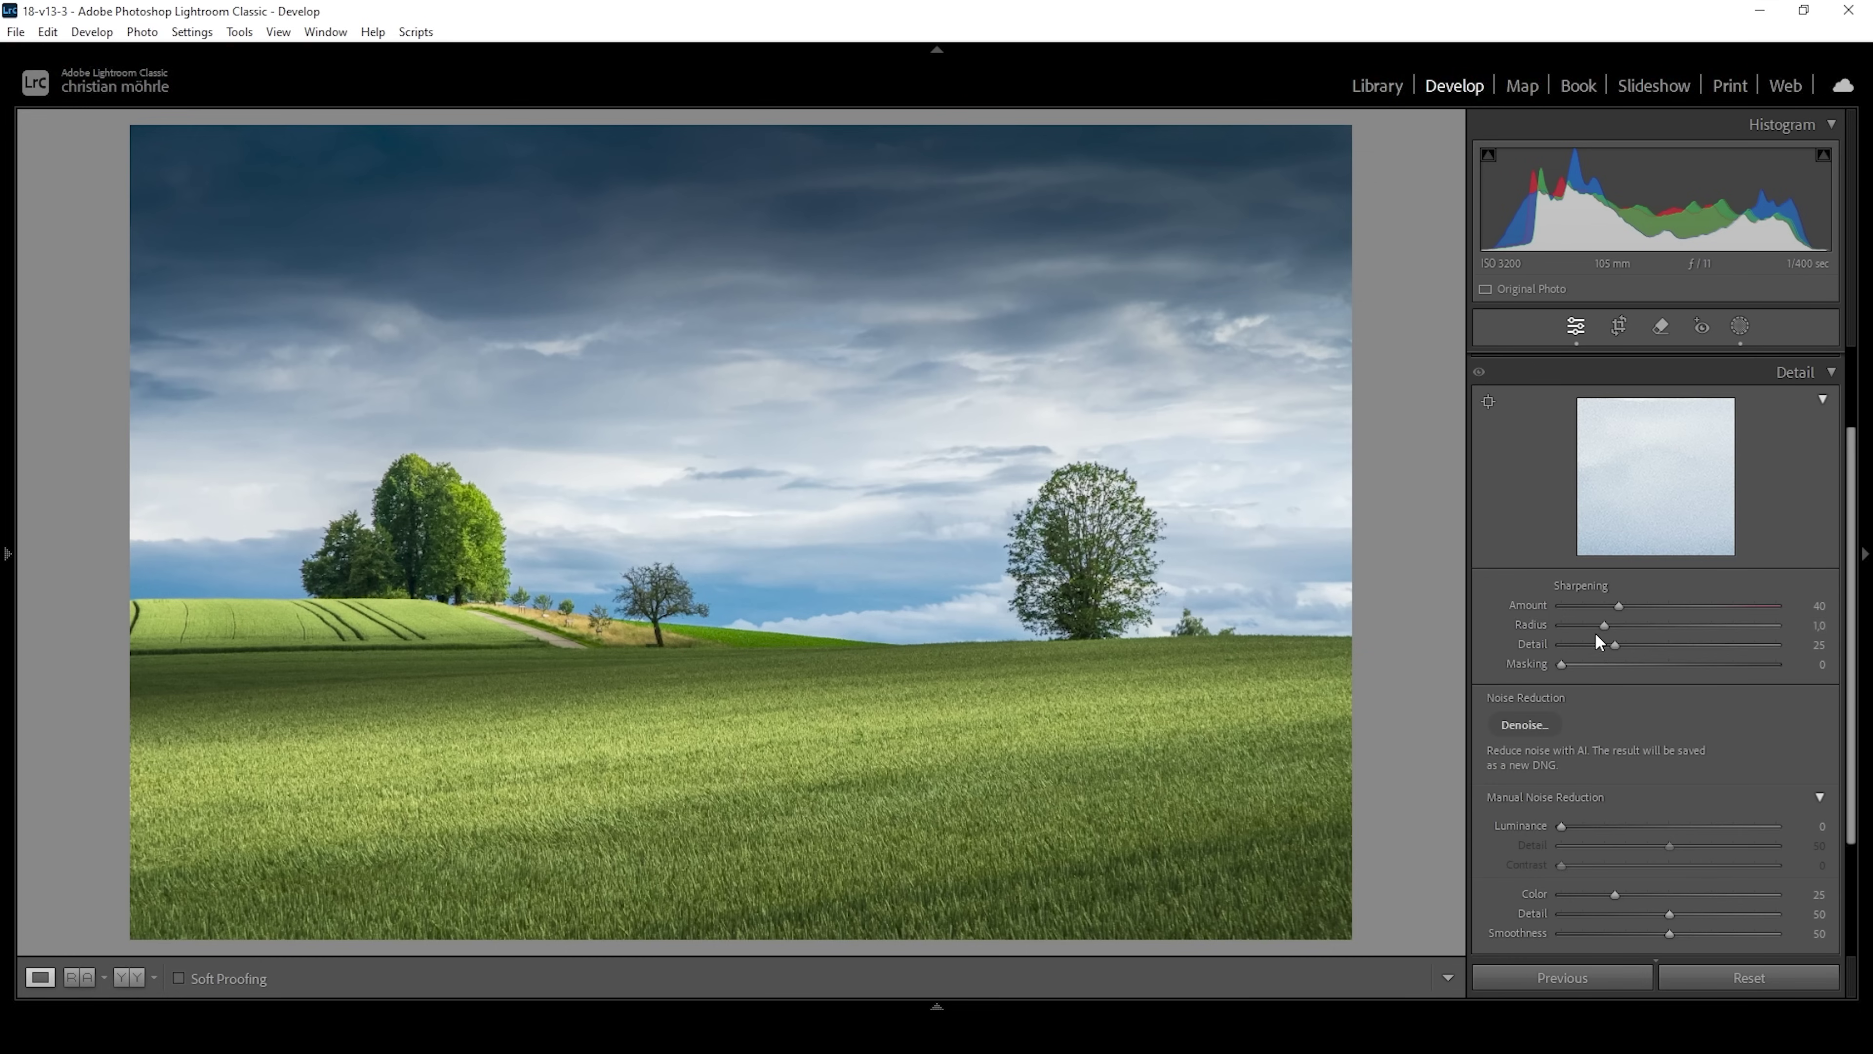
left_click_drag(1605, 625, 1478, 623)
left_click_drag(1622, 648, 1785, 649)
left_click_drag(1575, 659, 1726, 665)
left_click(1825, 369)
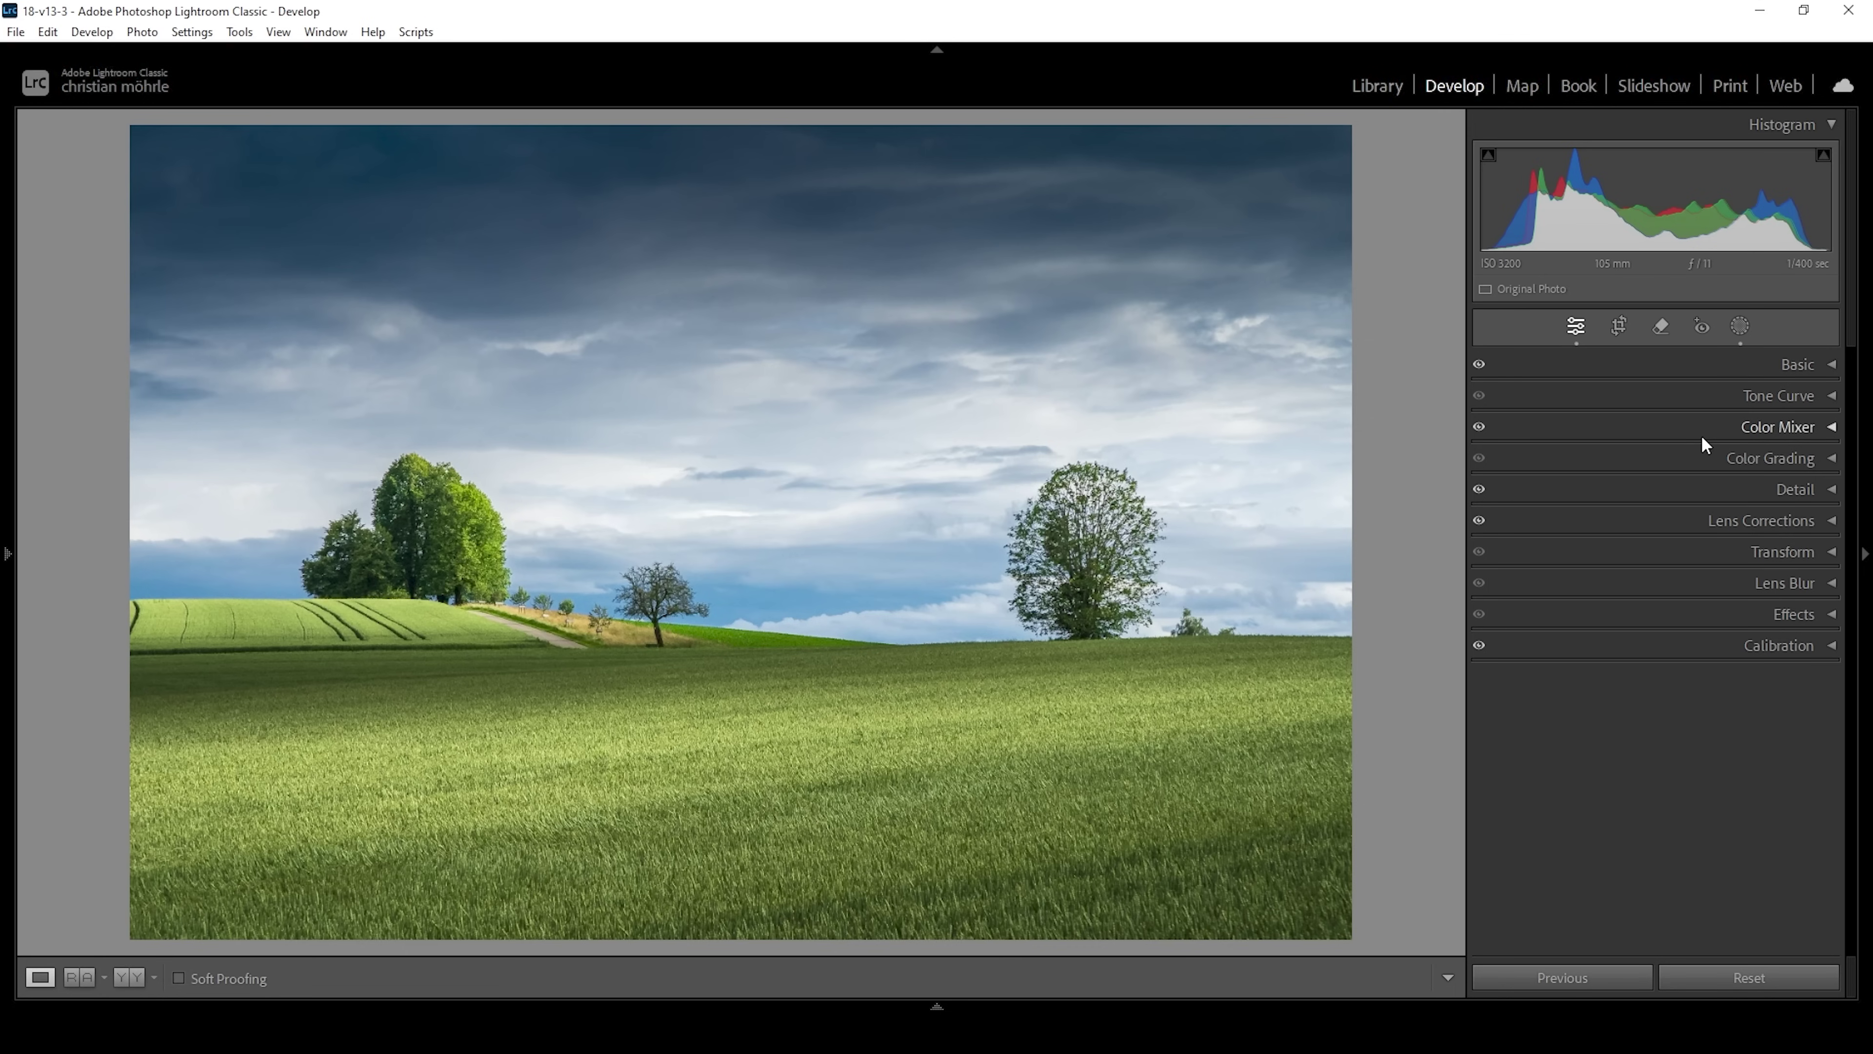
Step: Erase the small tree beside the large horizon tree with Generative Remove, extending the painted area
left_click(1665, 324)
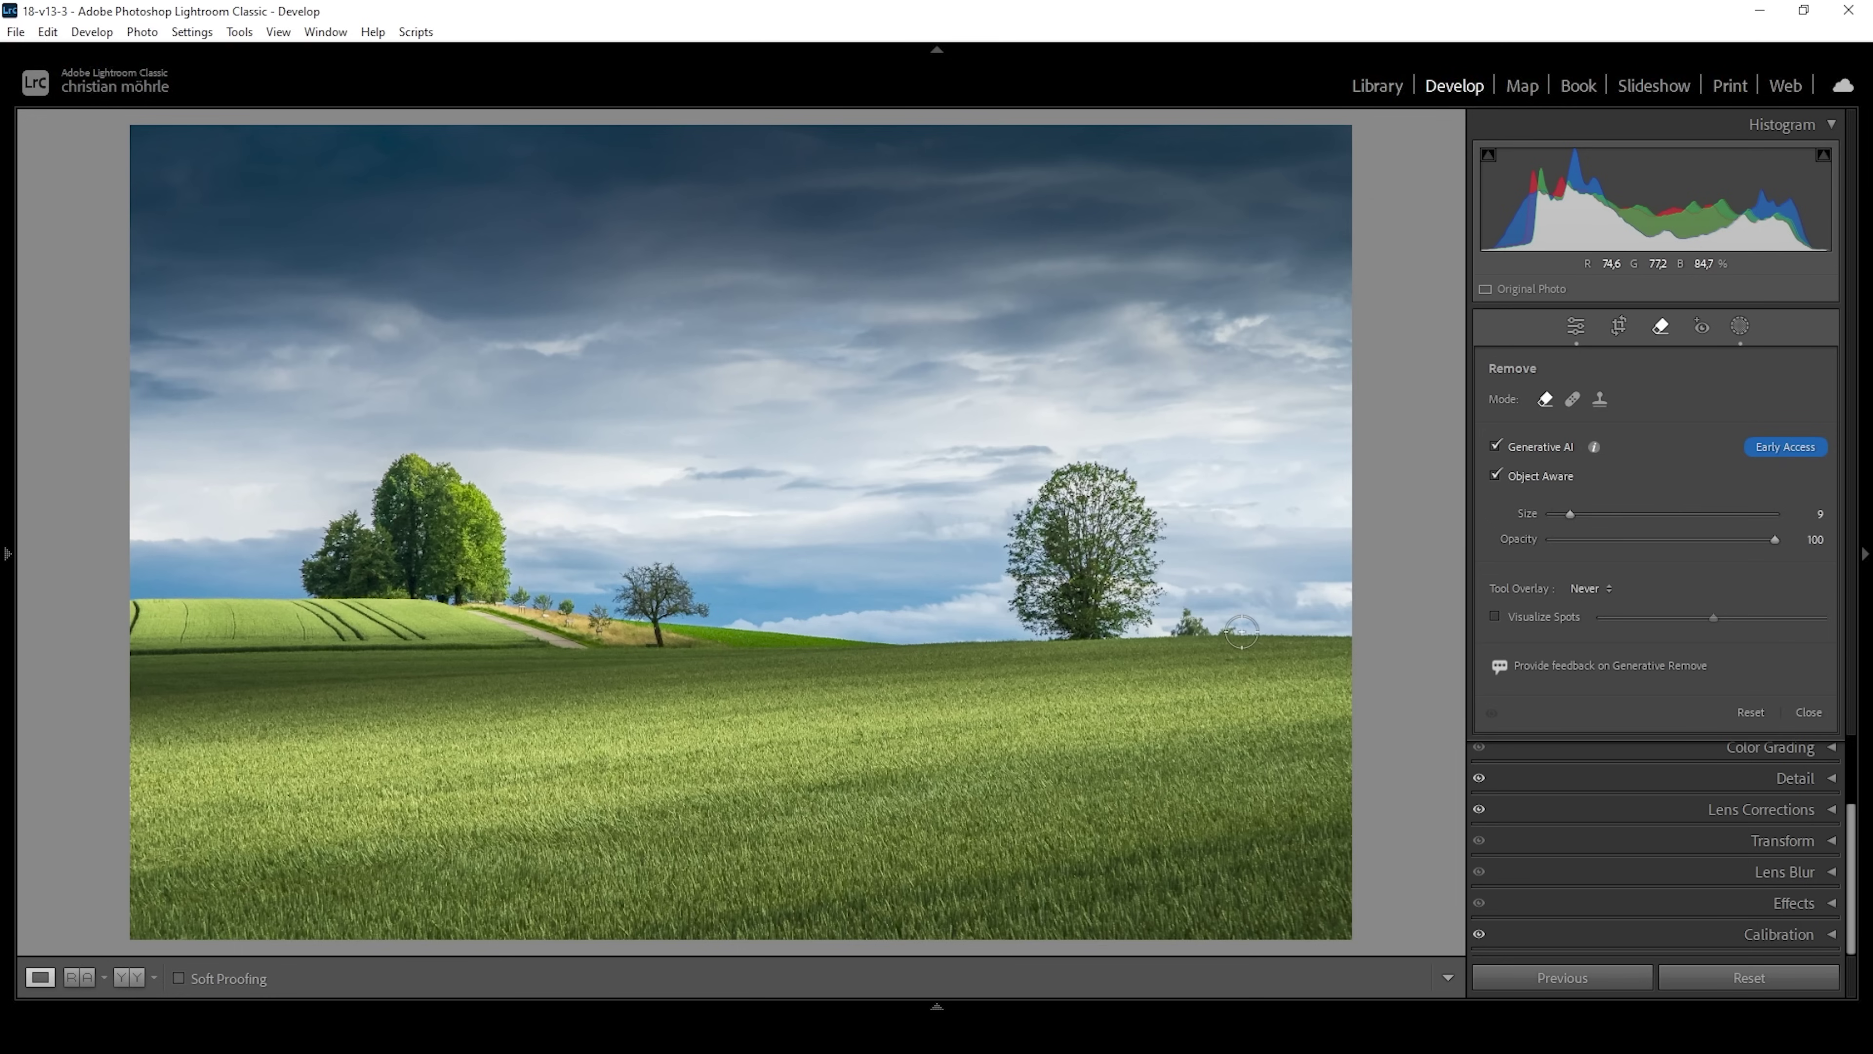
scroll(1211, 622, "down", 5)
mouse_move(1193, 631)
left_mouse_down()
mouse_move(1172, 639)
mouse_move(1182, 613)
mouse_move(1184, 636)
mouse_move(1236, 633)
left_mouse_up()
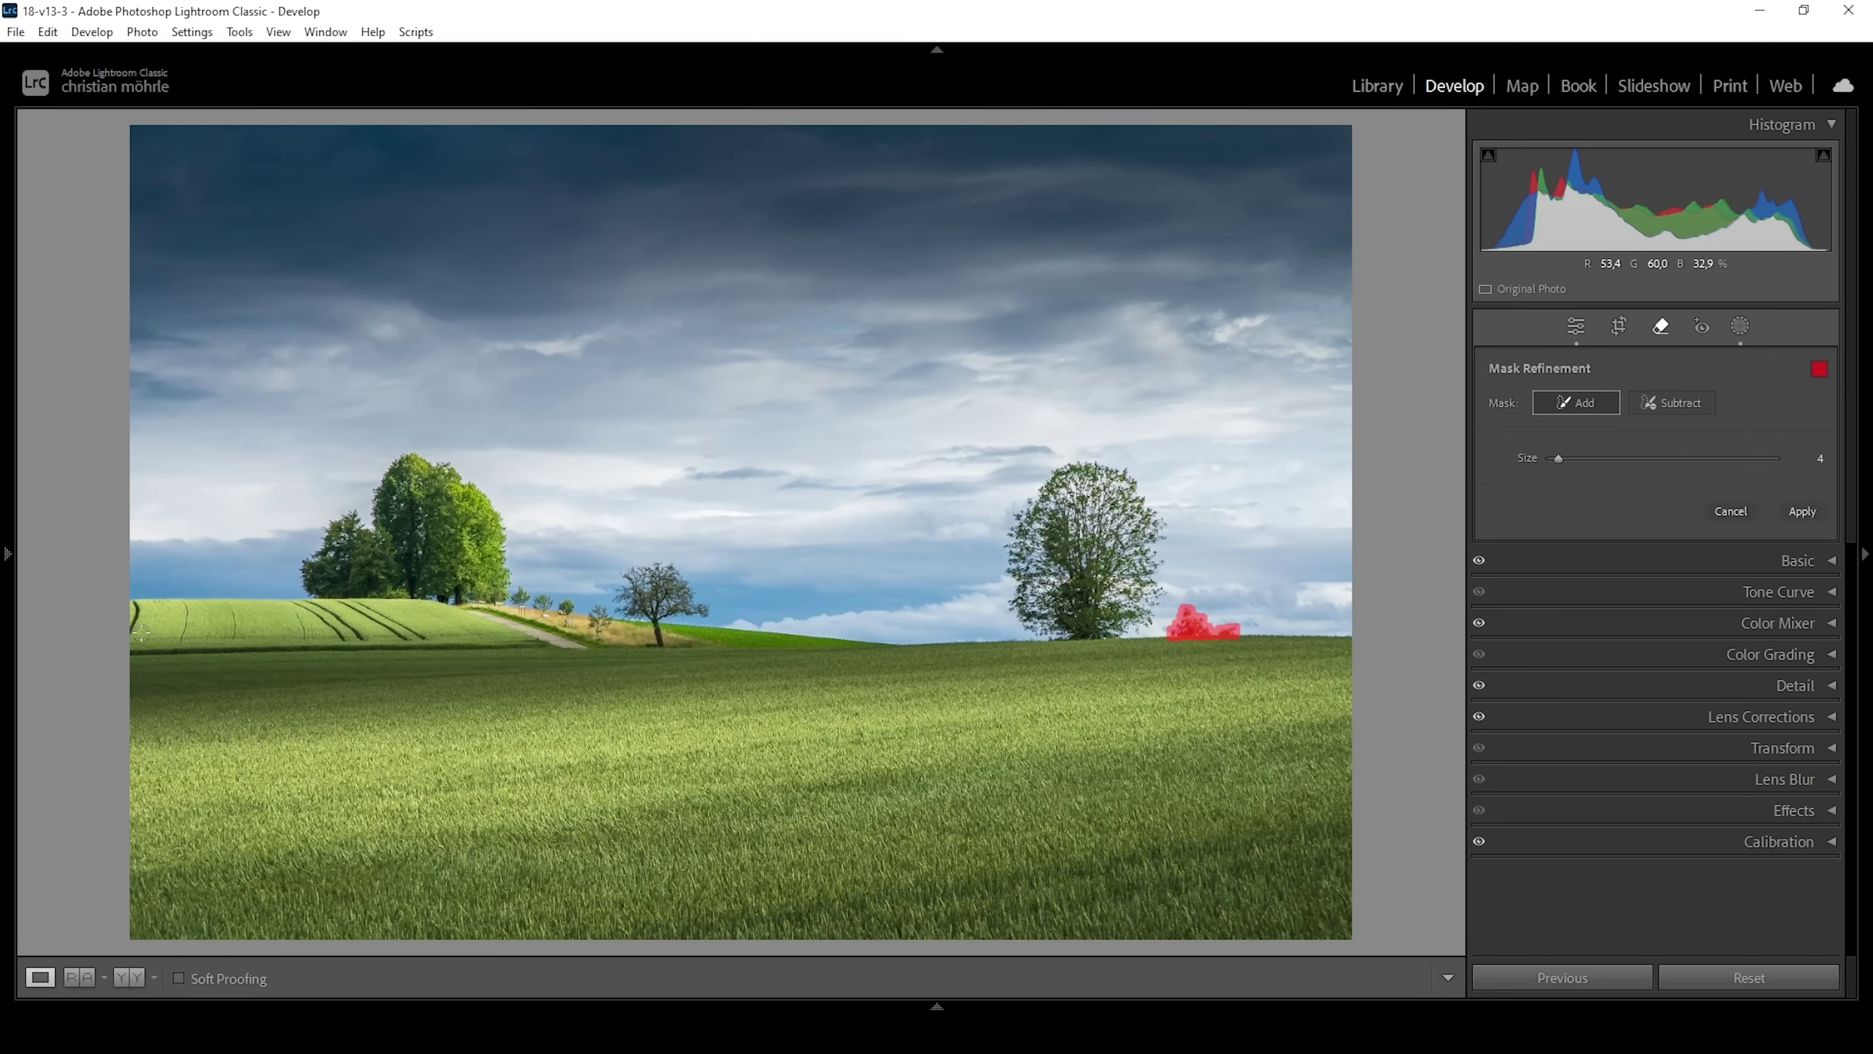
left_click_drag(130, 632, 140, 606)
left_click(1803, 511)
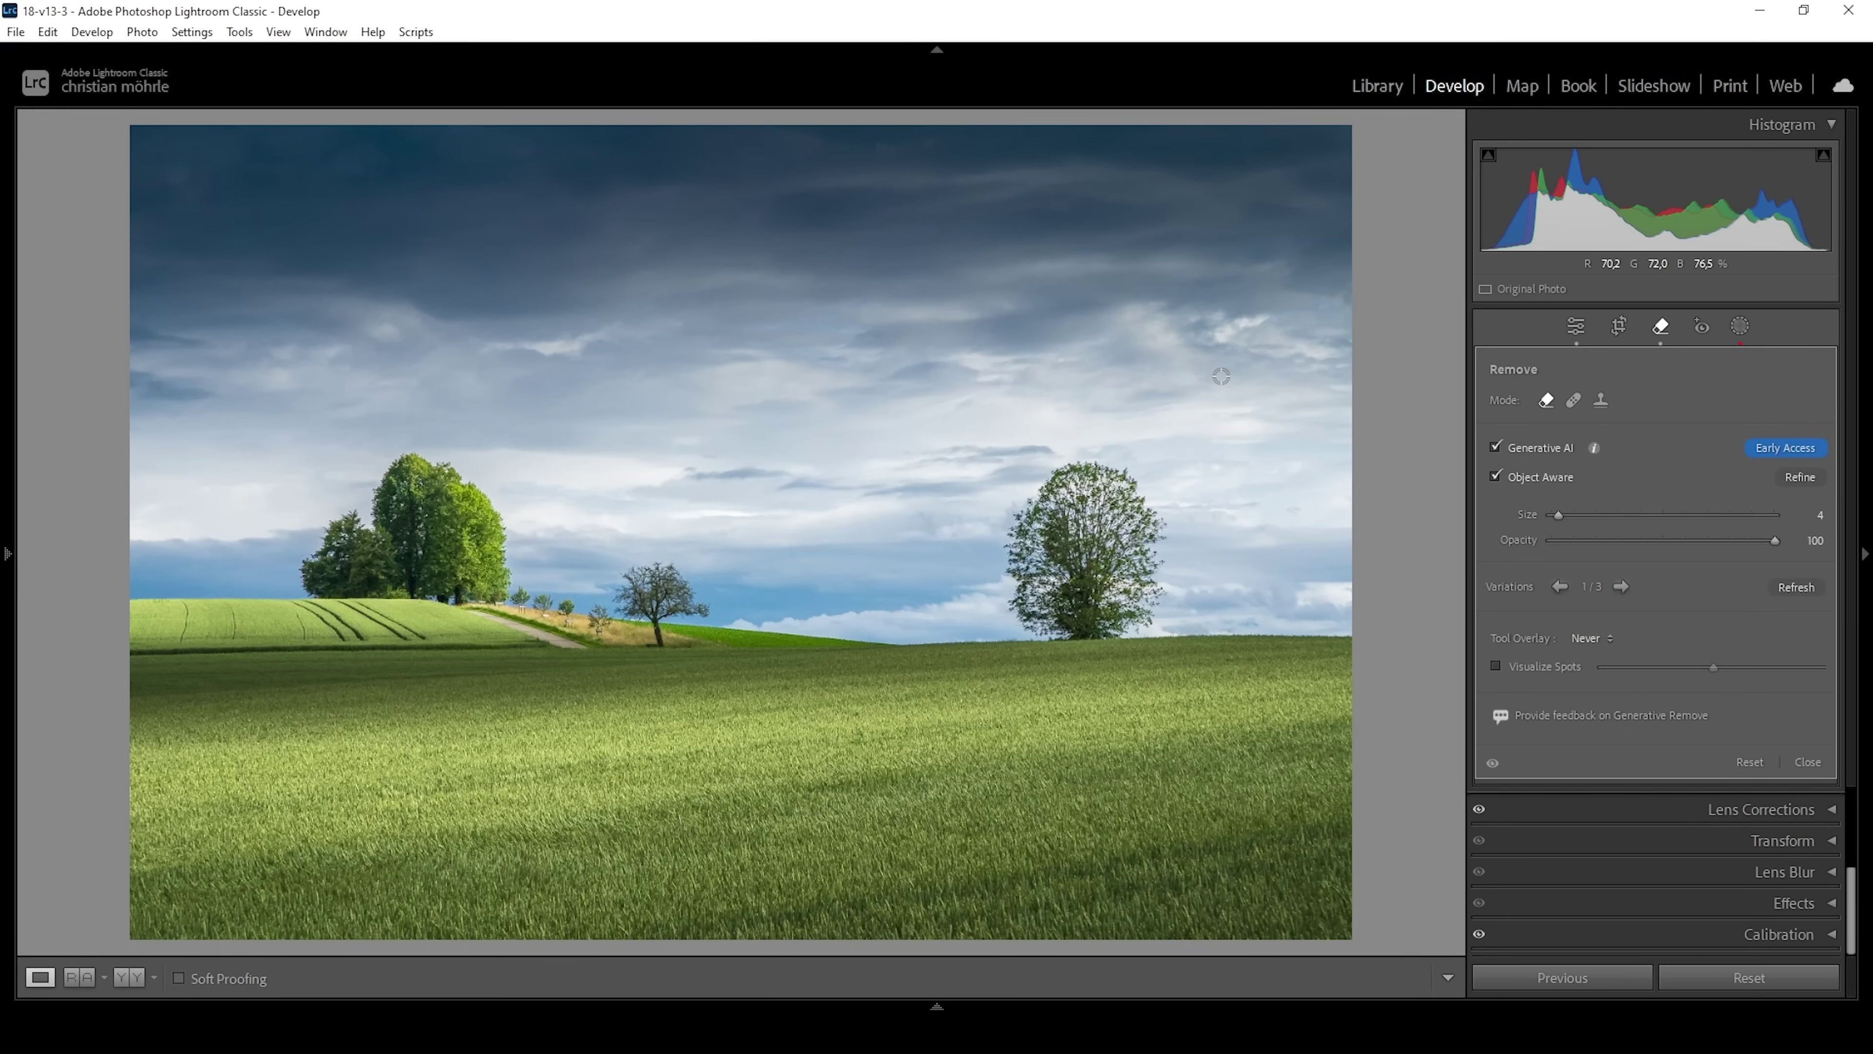
left_click(1578, 325)
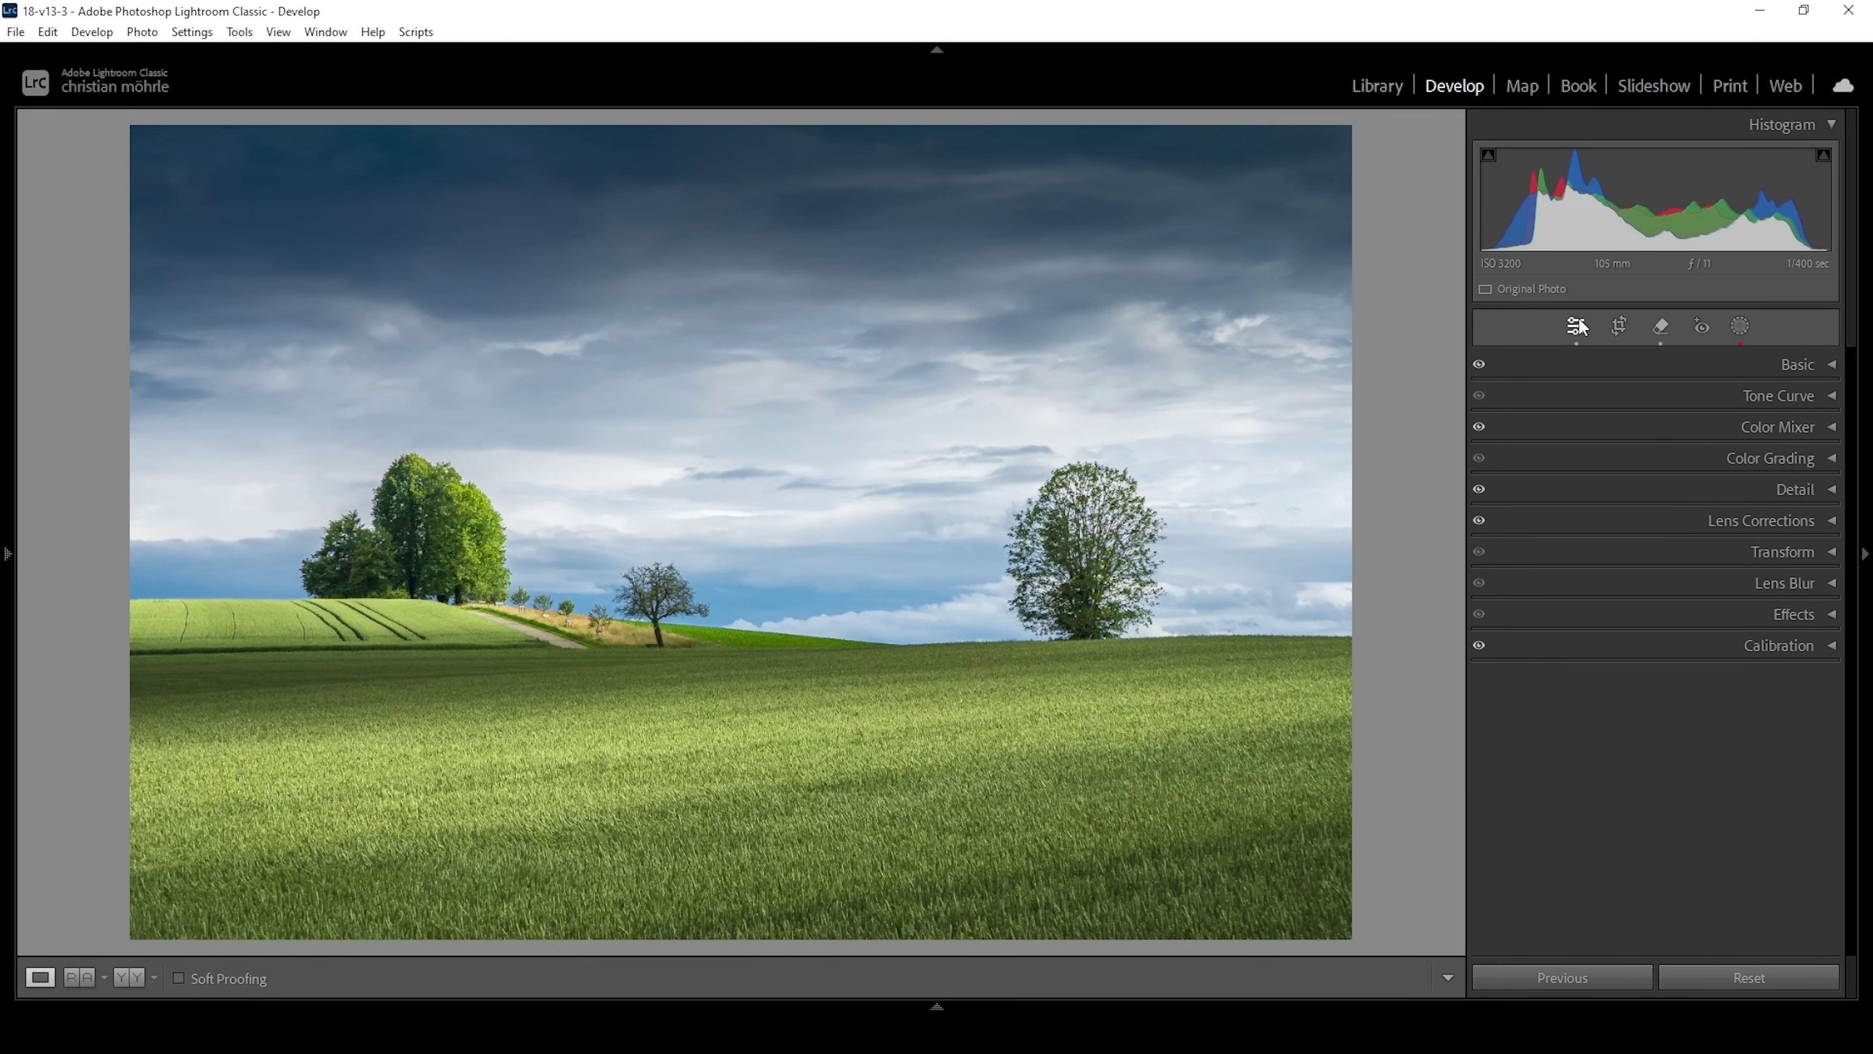